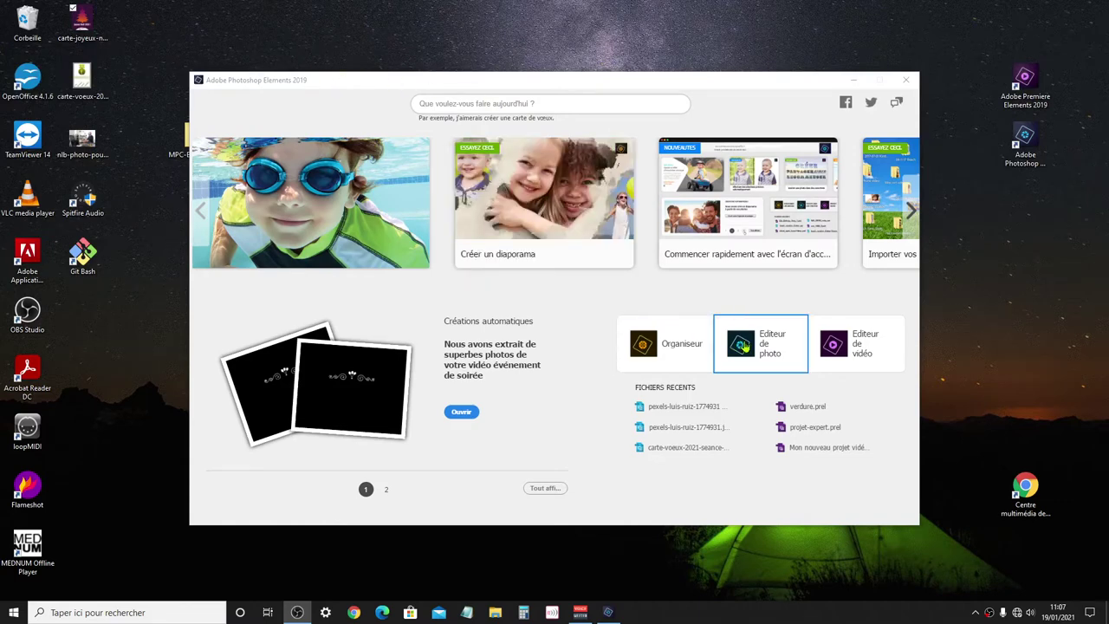
- Launch the Editeur de photo from the Photoshop Elements welcome screen
{"action": "left_click", "coordinate": [743, 345]}
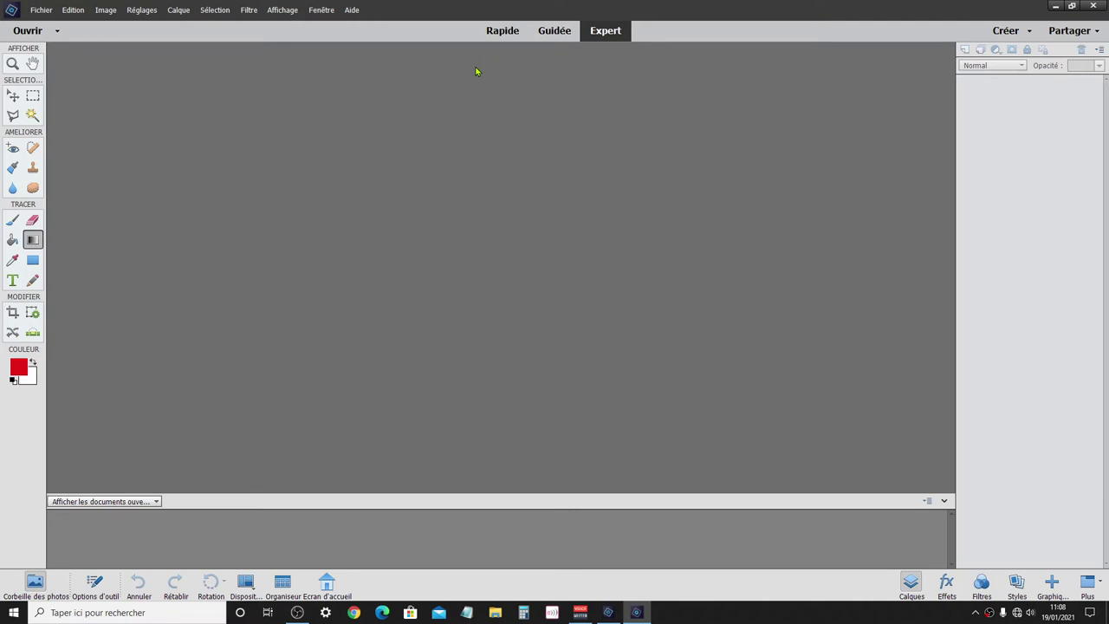
{"action": "left_click", "coordinate": [507, 35]}
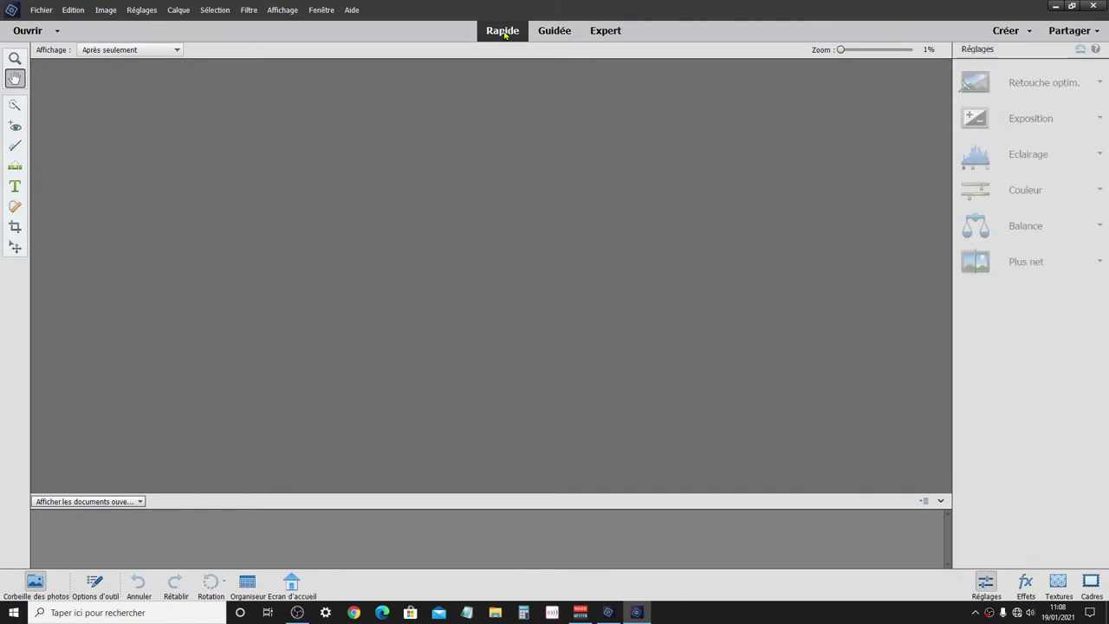
{"action": "left_click", "coordinate": [552, 31]}
{"action": "left_click", "coordinate": [606, 30]}
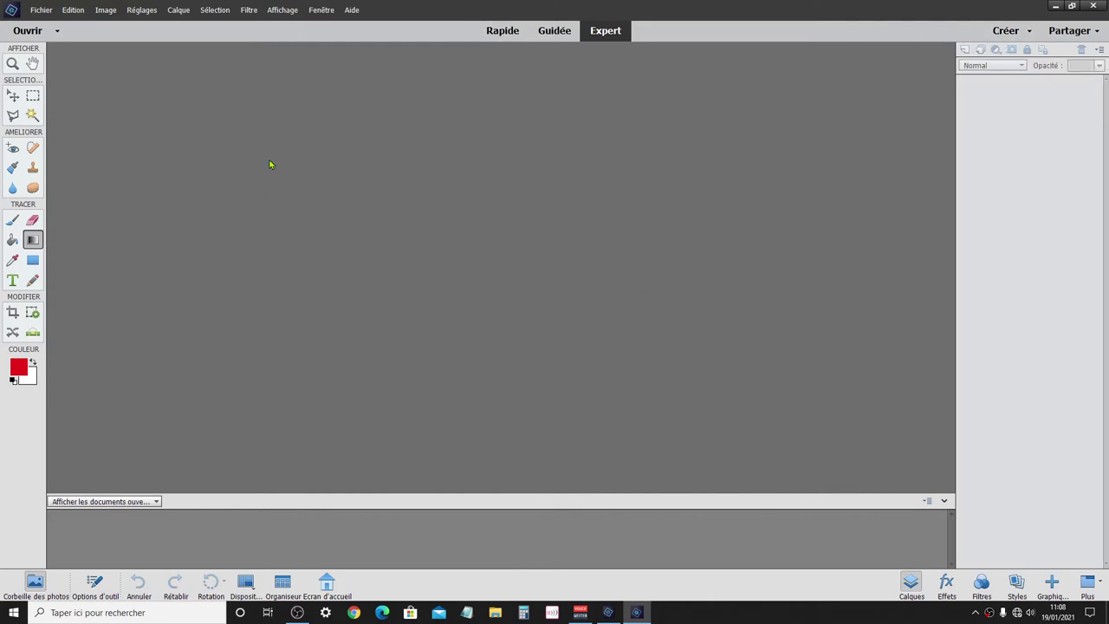
- Create a blank white A5 portrait document named seance-degrade-02
{"action": "left_click", "coordinate": [41, 9]}
{"action": "mouse_move", "coordinate": [52, 22]}
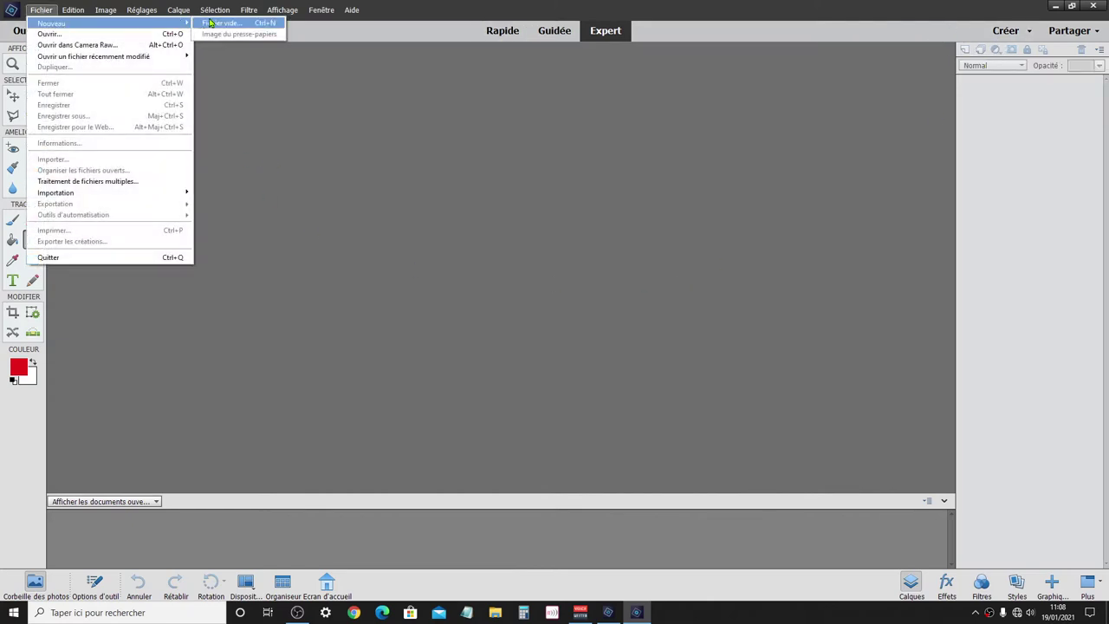
{"action": "left_click", "coordinate": [217, 25]}
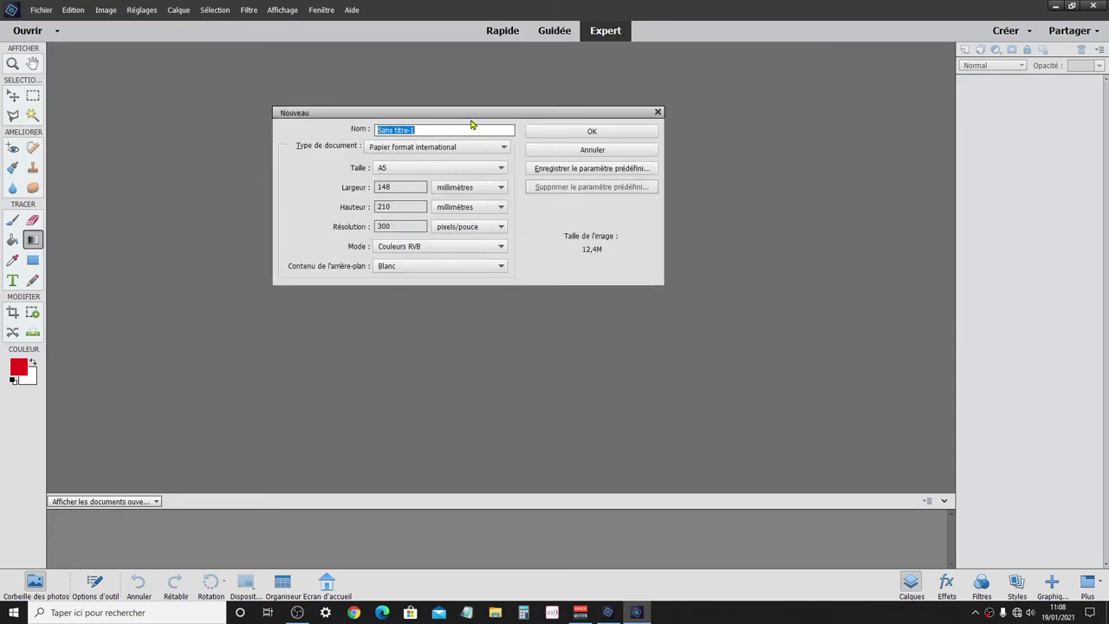
{"action": "type", "text": "ou"}
{"action": "key", "text": "BackSpace"}
{"action": "key", "text": "BackSpace"}
{"action": "key", "text": "BackSpace"}
{"action": "type", "text": "nce-"}
{"action": "type", "text": "degrade-"}
{"action": "type", "text": "02"}
{"action": "left_click", "coordinate": [587, 132]}
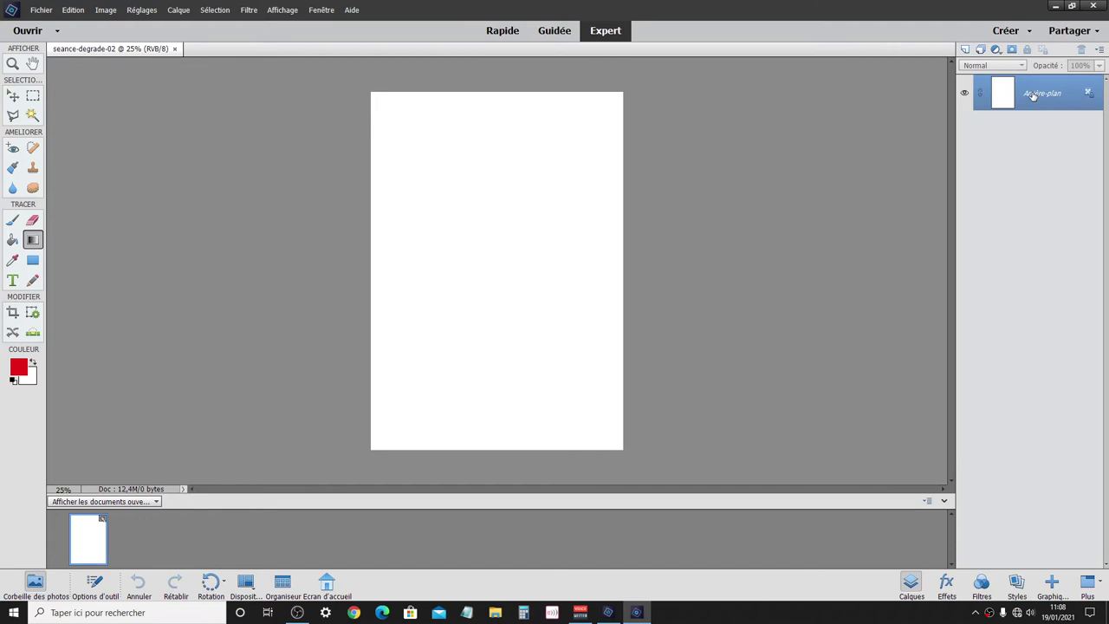
- Add a solid colour fill layer, Fond 1, accepting the default red
{"action": "left_click", "coordinate": [997, 50]}
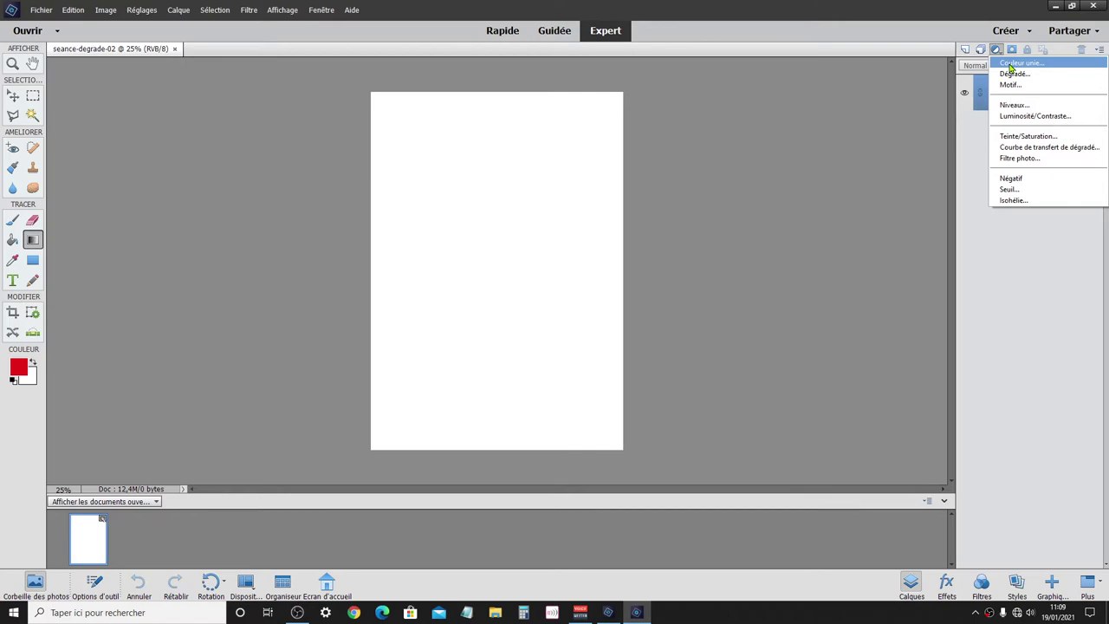
{"action": "left_click", "coordinate": [1010, 67]}
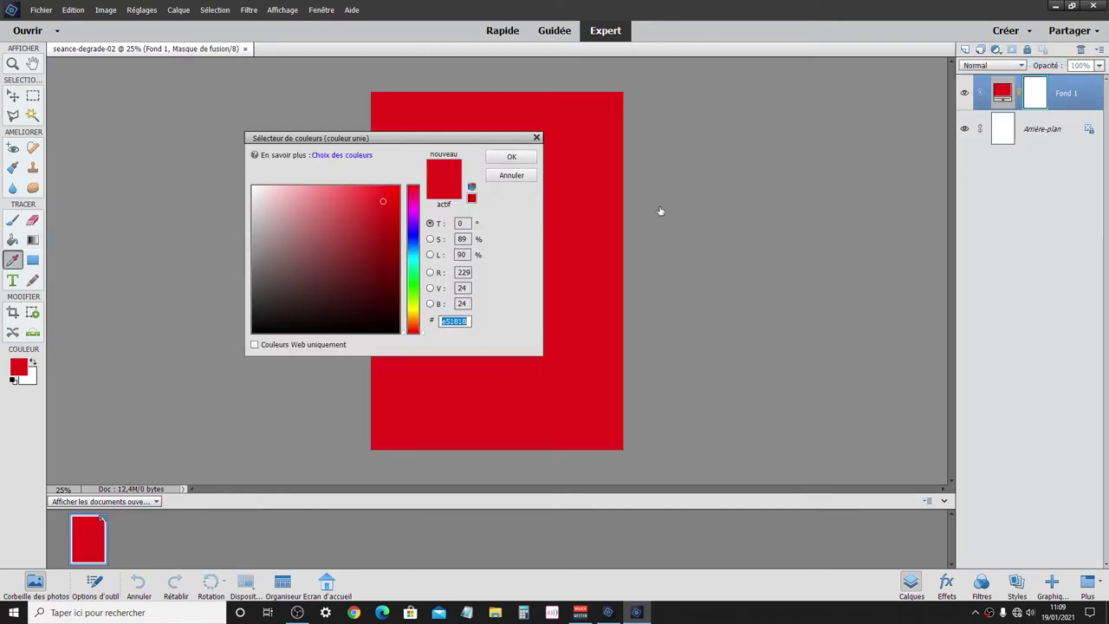
{"action": "left_click_drag", "start_coordinate": [461, 145], "coordinate": [849, 118]}
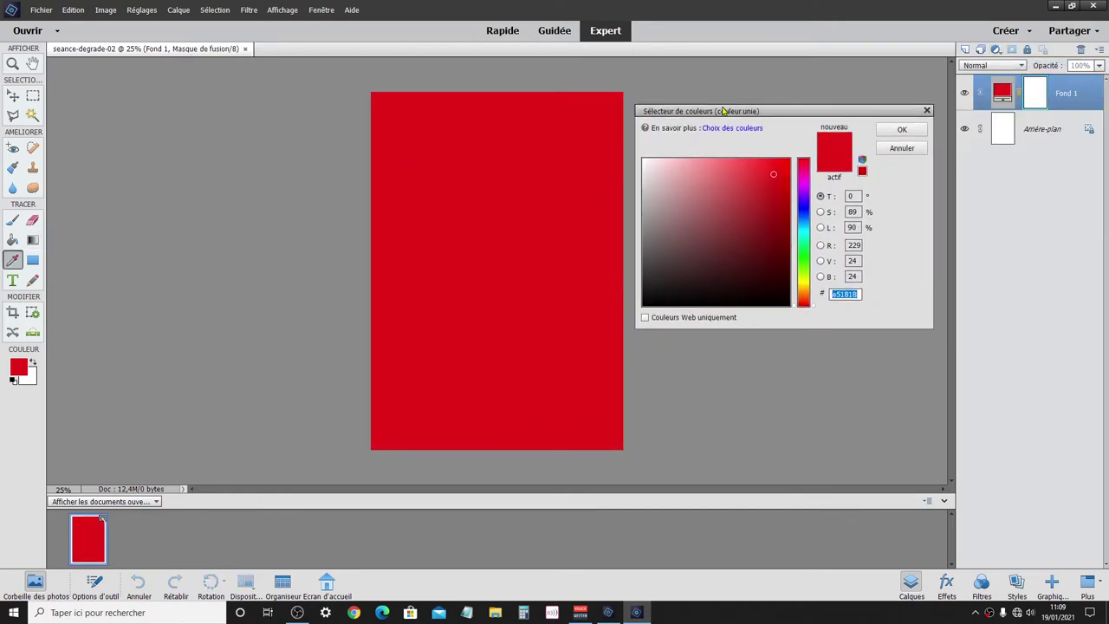
{"action": "left_click", "coordinate": [902, 129]}
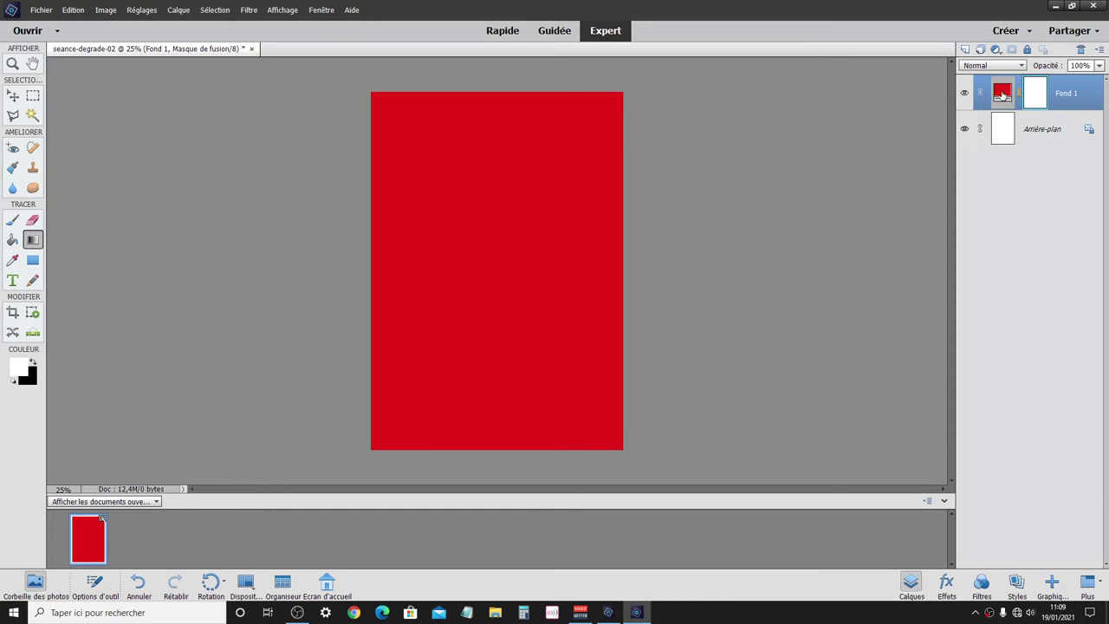
- Recolour the Fond 1 fill layer to bright green (#46a119)
{"action": "double_click", "coordinate": [1002, 94]}
{"action": "left_click_drag", "start_coordinate": [703, 218], "coordinate": [652, 185]}
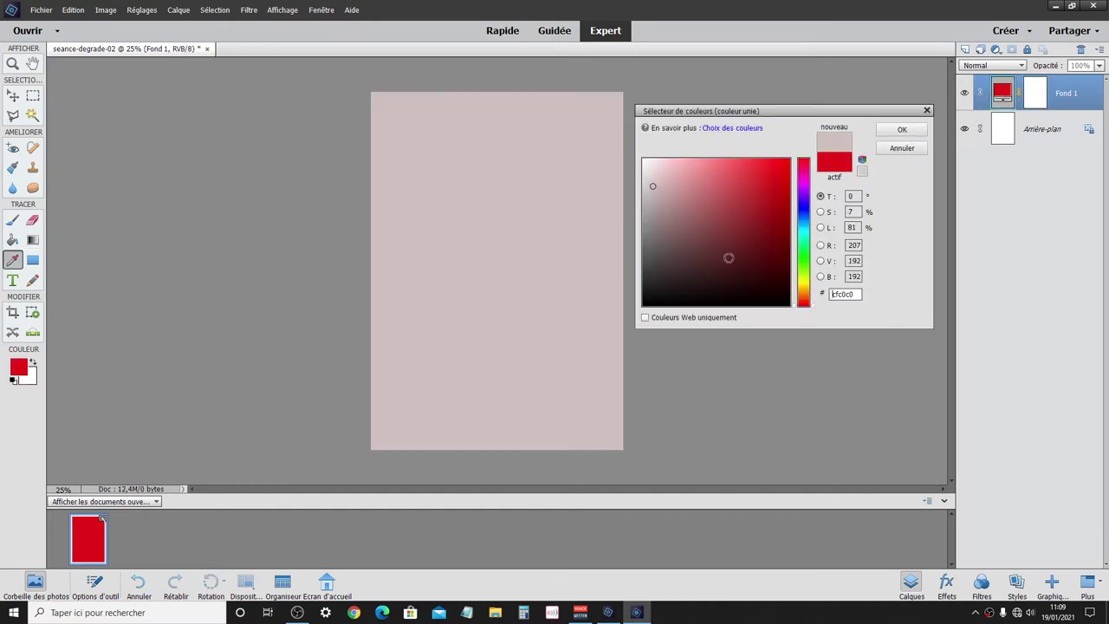
{"action": "left_click", "coordinate": [803, 264]}
{"action": "left_click", "coordinate": [766, 212]}
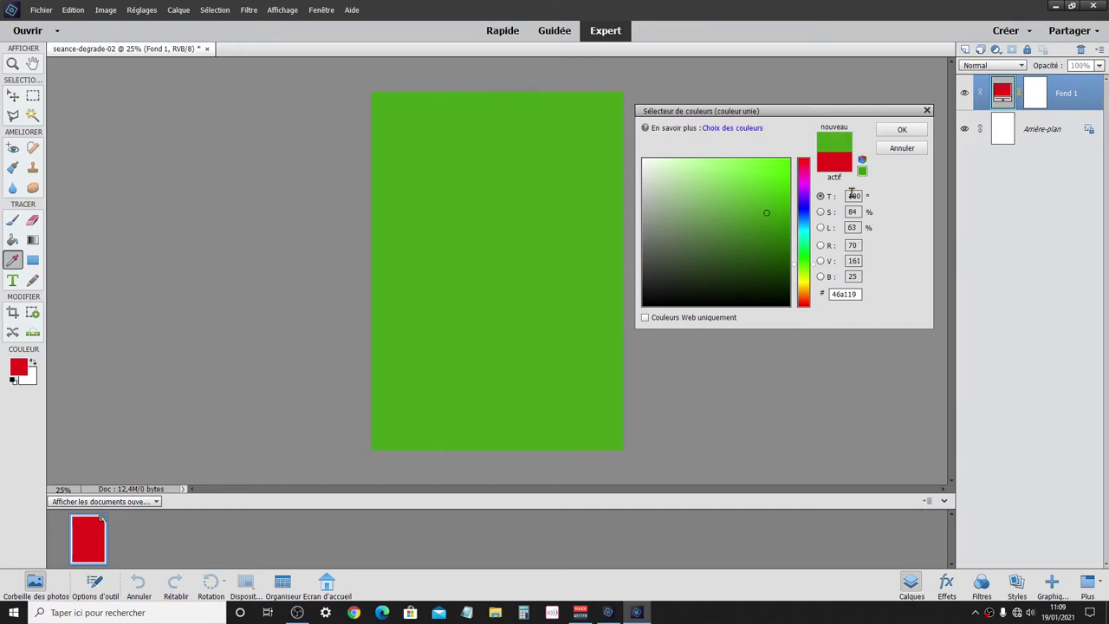
{"action": "left_click", "coordinate": [898, 129]}
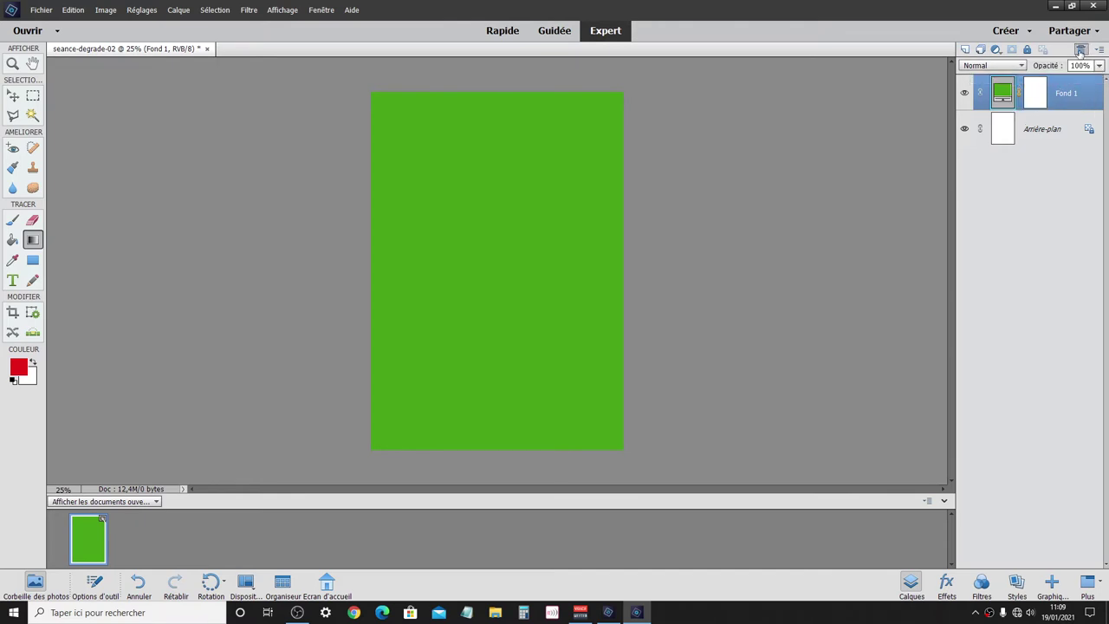
- Add a gradient fill layer and try a green-blue gradient from the Bruits library
{"action": "left_click", "coordinate": [996, 50]}
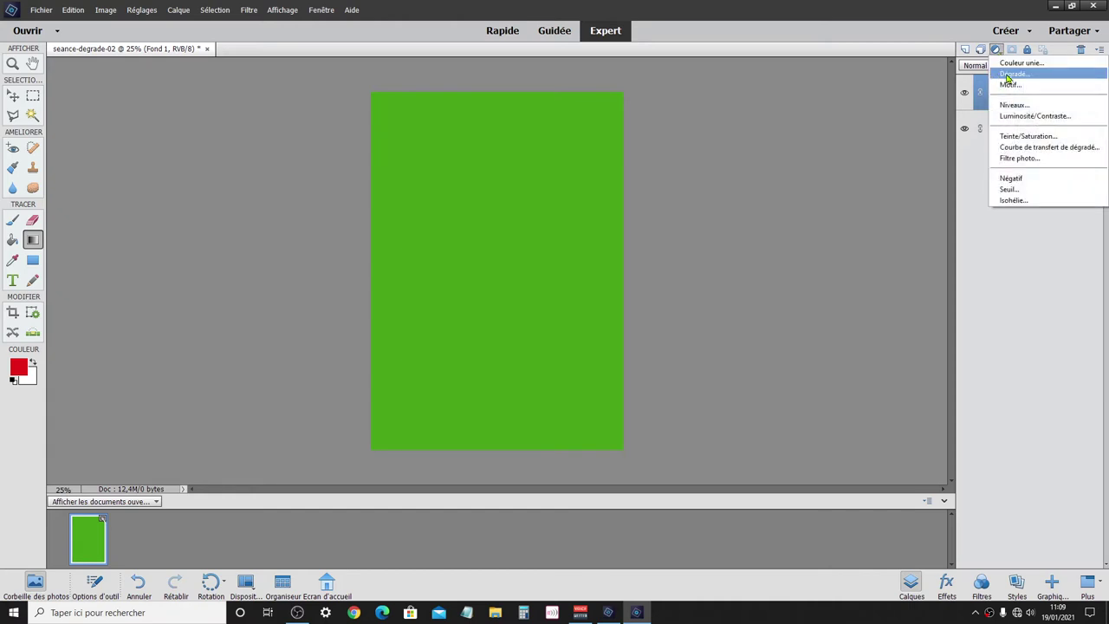
{"action": "left_click", "coordinate": [1008, 76]}
{"action": "left_click_drag", "start_coordinate": [818, 226], "coordinate": [747, 142]}
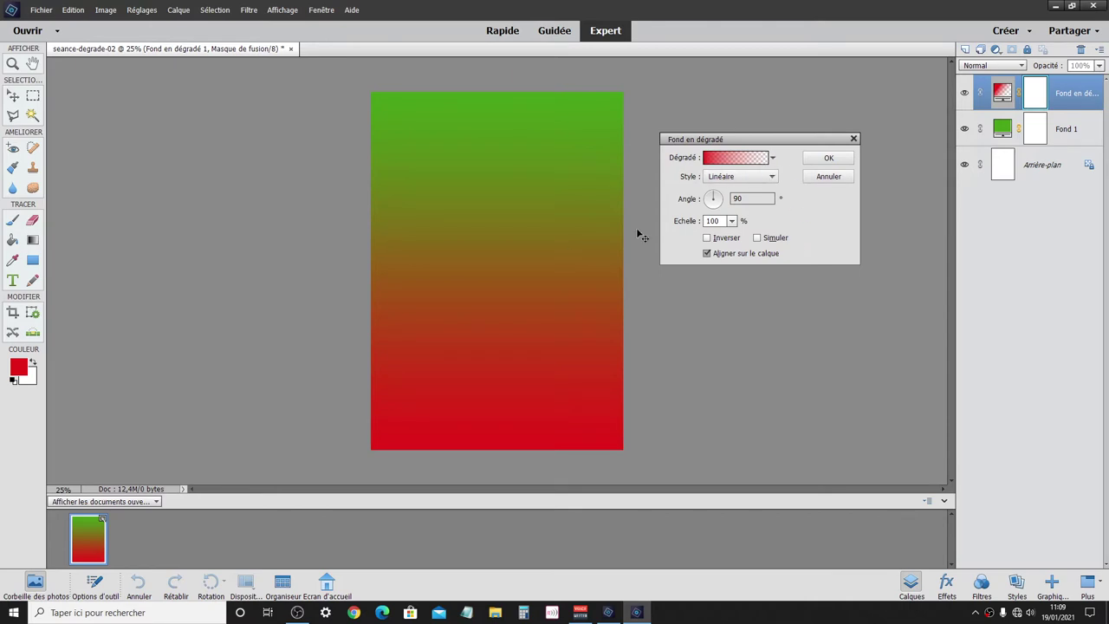
{"action": "left_click", "coordinate": [772, 159]}
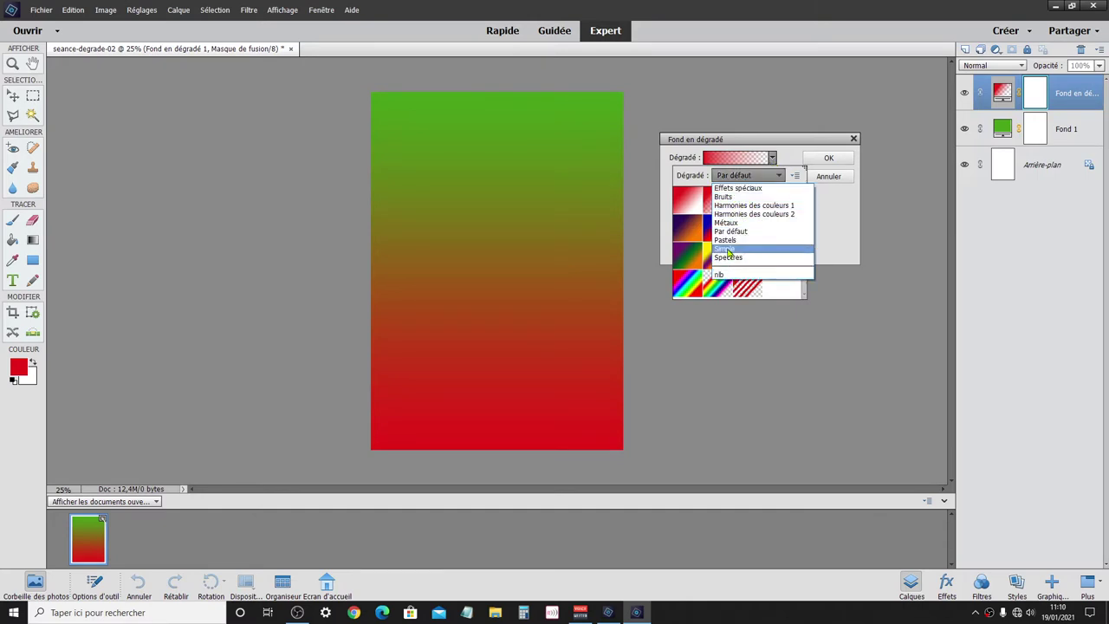
{"action": "left_click", "coordinate": [742, 199]}
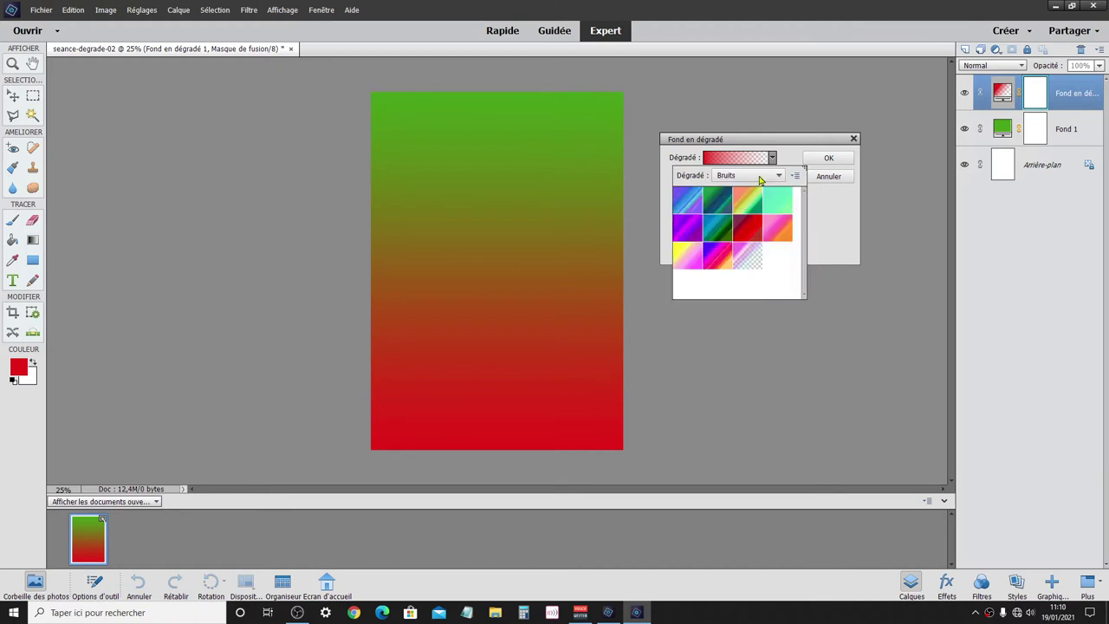
{"action": "left_click", "coordinate": [718, 208]}
- Apply the violet-orange gradient from Harmonies des couleurs 1 in Radial style and open its editor
{"action": "left_click", "coordinate": [770, 175]}
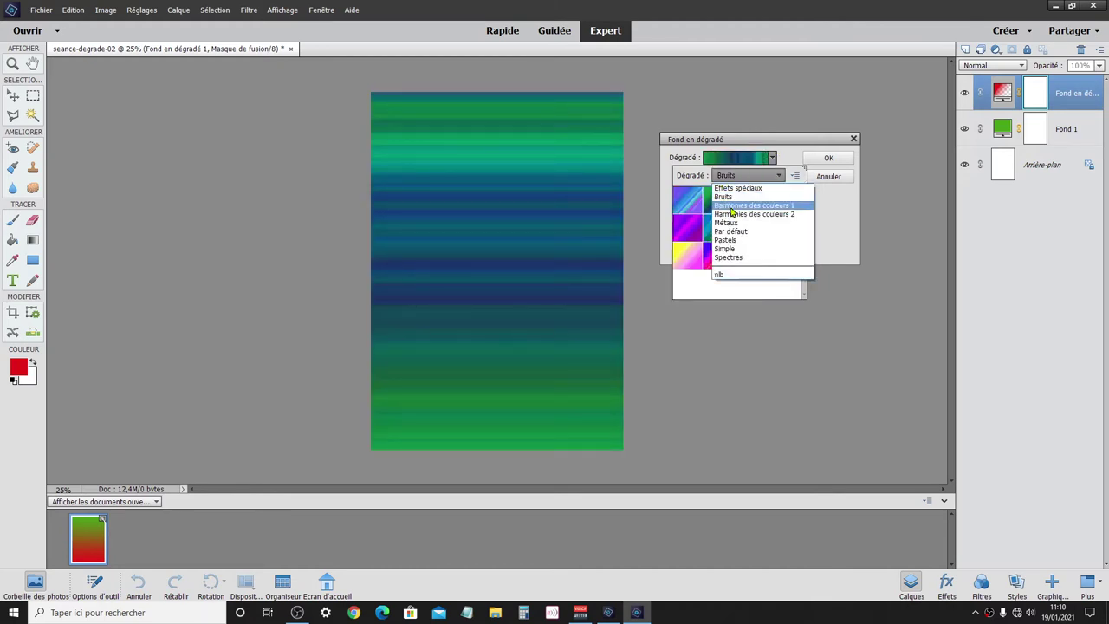
{"action": "left_click", "coordinate": [735, 209]}
{"action": "left_click", "coordinate": [738, 222]}
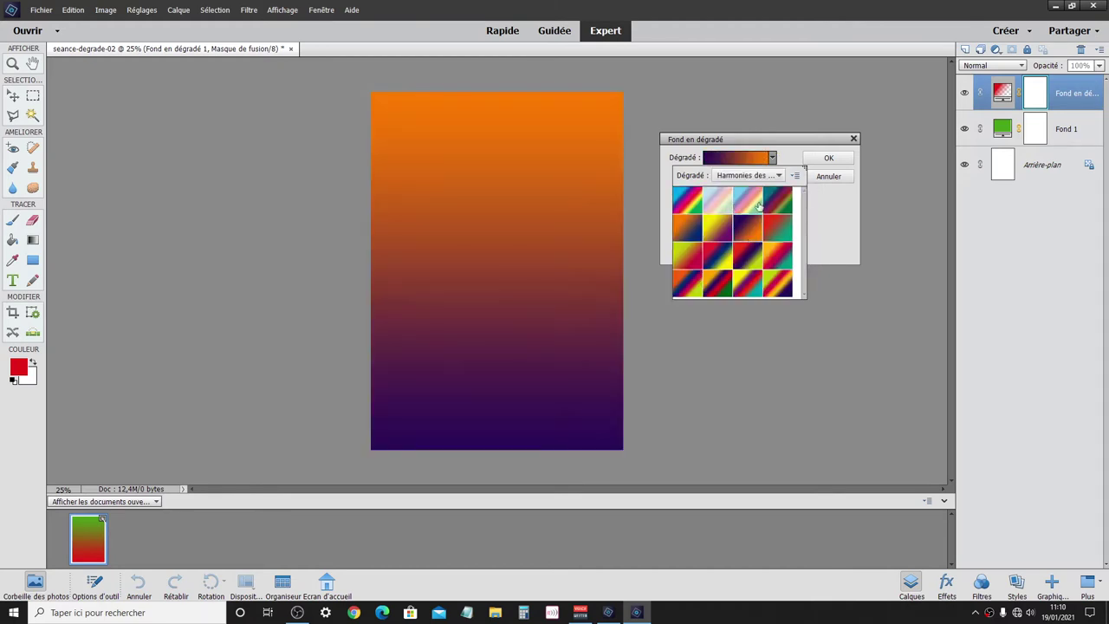
{"action": "left_click", "coordinate": [790, 165]}
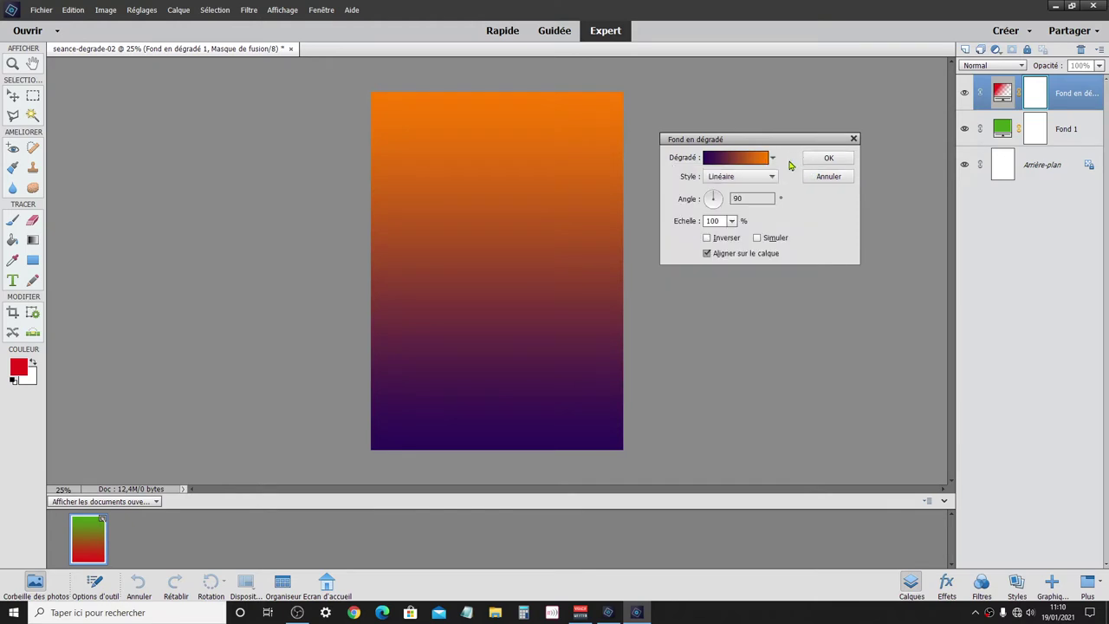
{"action": "left_click", "coordinate": [732, 178]}
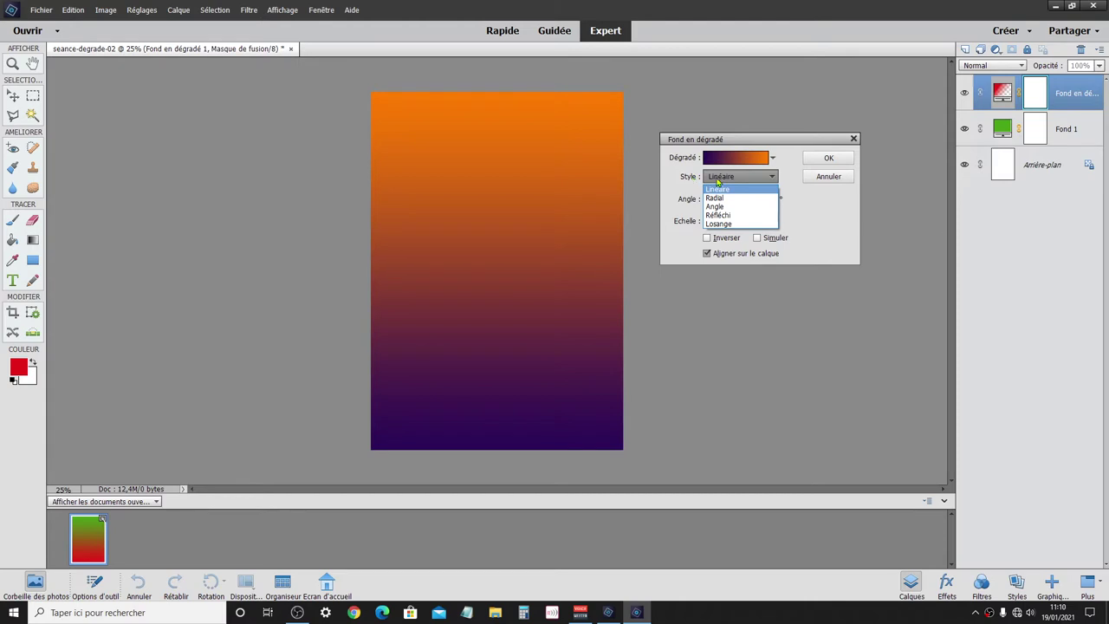
{"action": "left_click", "coordinate": [724, 201]}
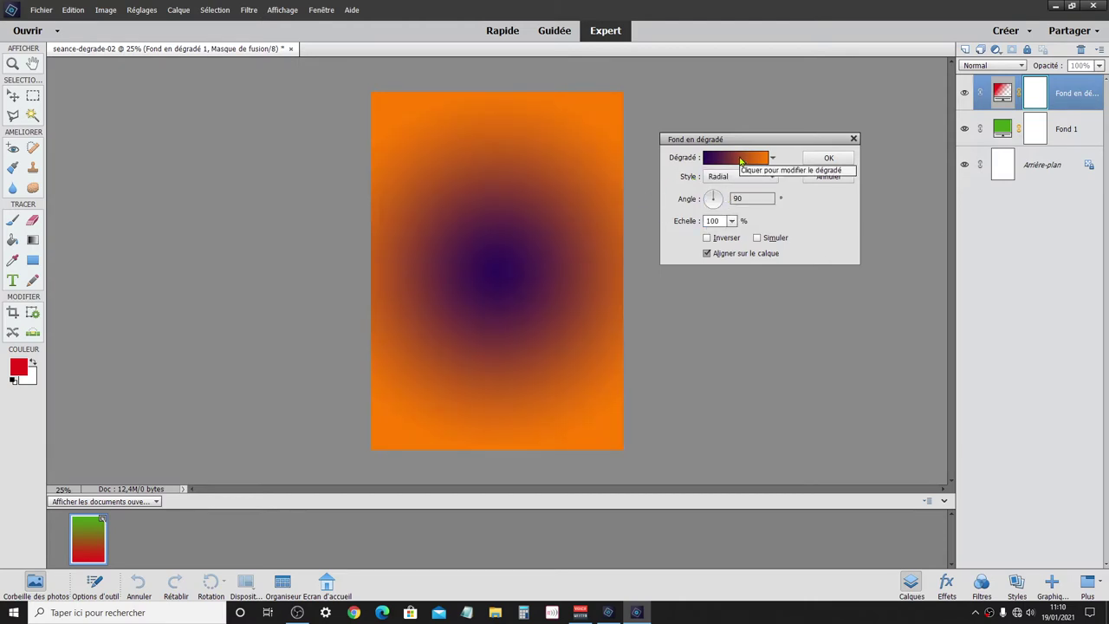
{"action": "left_click", "coordinate": [741, 160]}
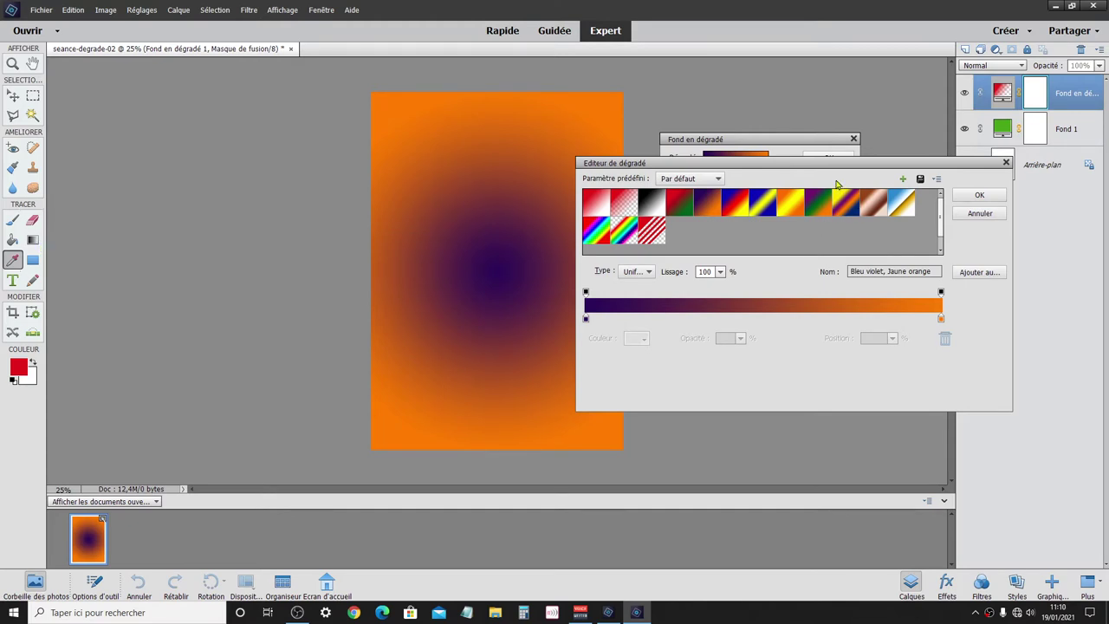
- Try the Bleu, rouge, jaune and Bleu, jaune, bleu presets, then settle on Violet, orange
{"action": "left_click_drag", "start_coordinate": [856, 167], "coordinate": [933, 296]}
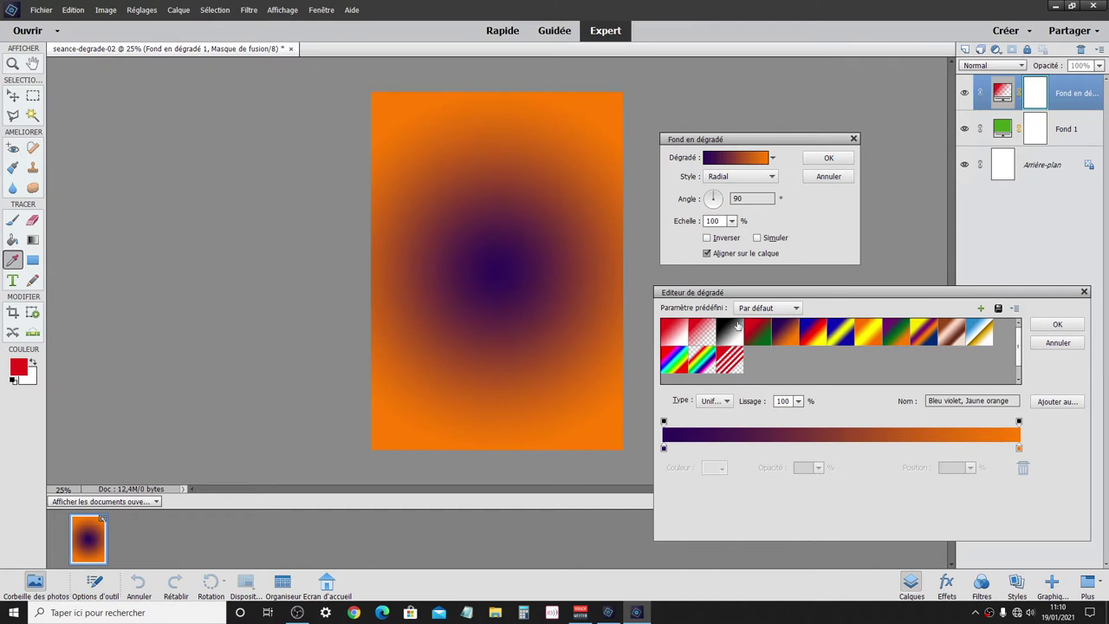
{"action": "left_click", "coordinate": [812, 339]}
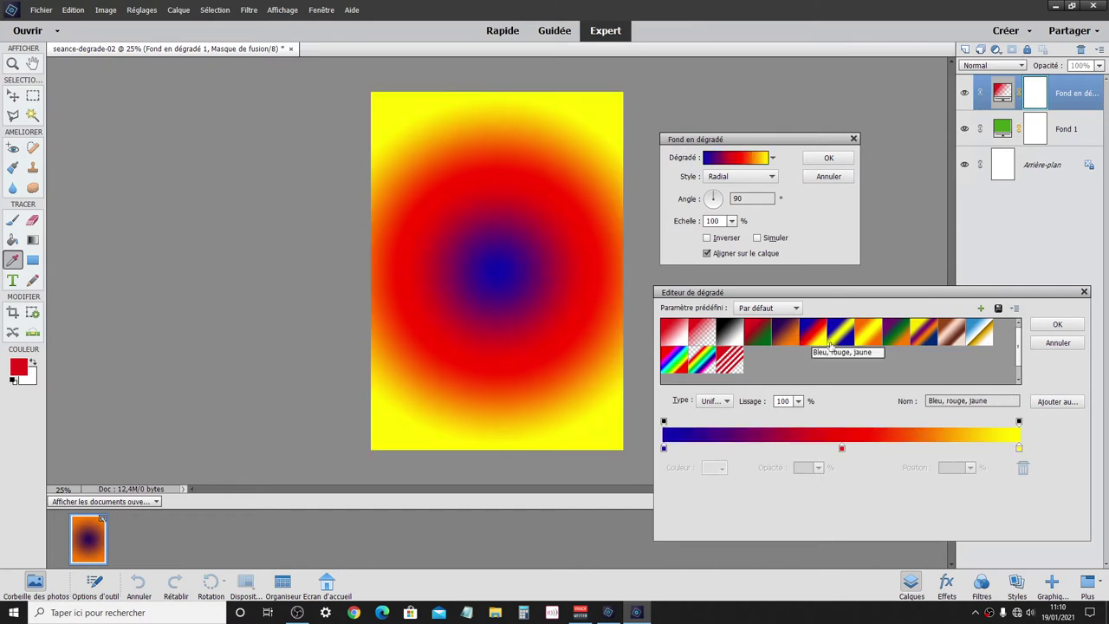
{"action": "left_click", "coordinate": [842, 338]}
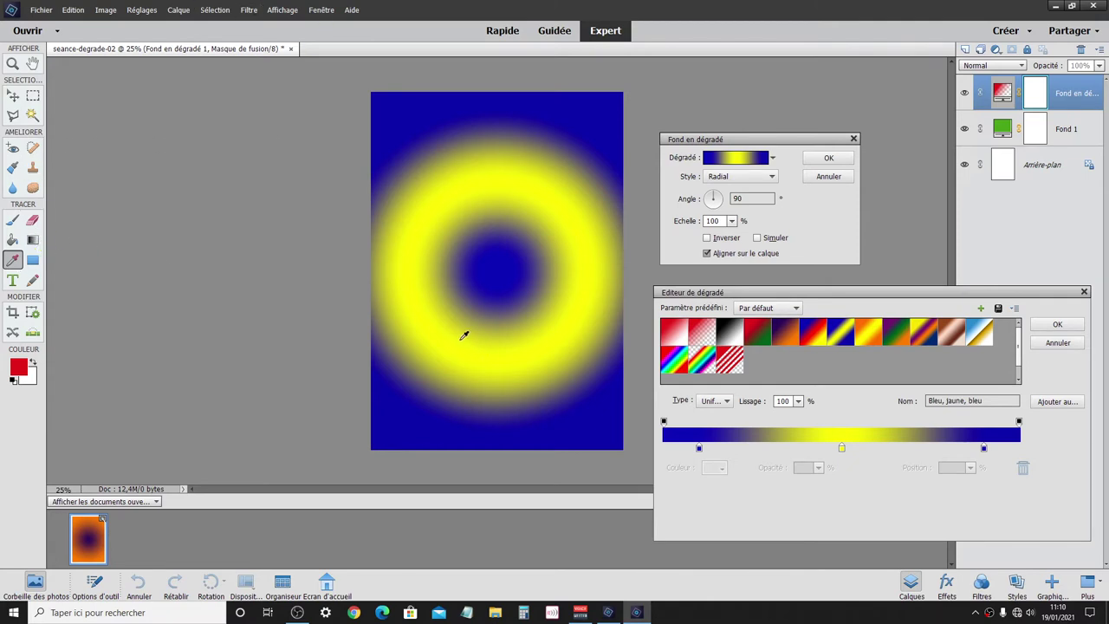
{"action": "left_click_drag", "start_coordinate": [806, 299], "coordinate": [793, 288]}
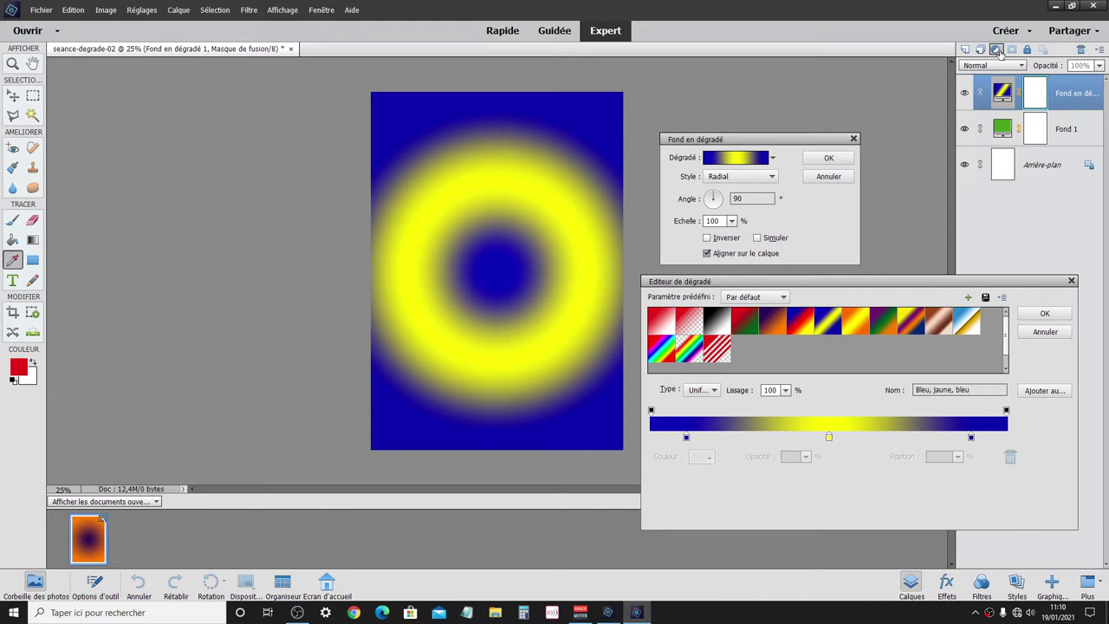
{"action": "left_click", "coordinate": [779, 332]}
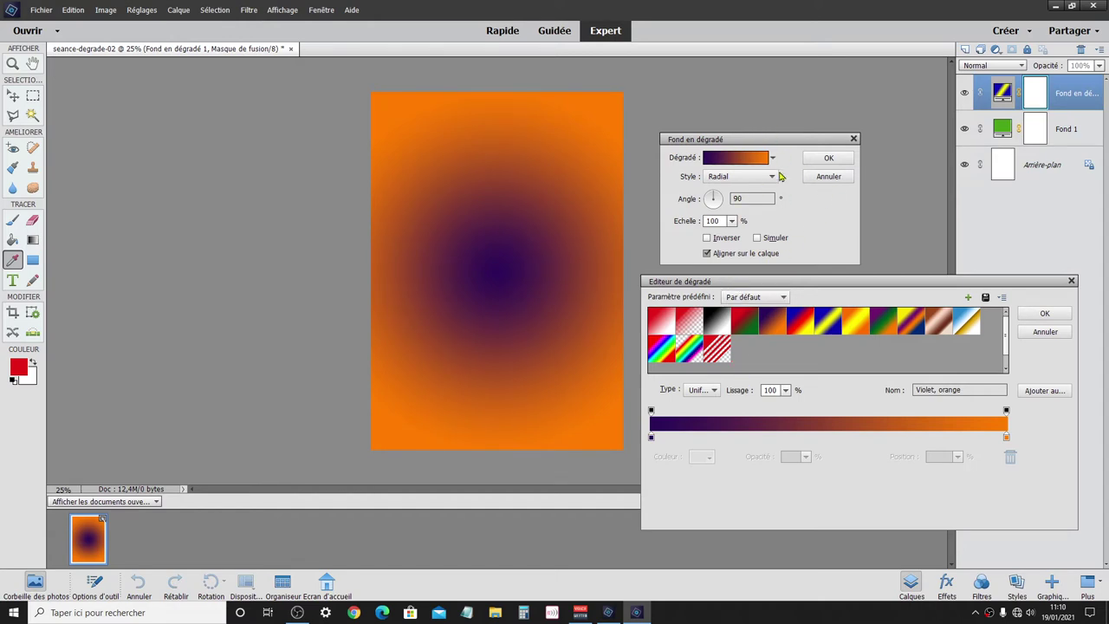
- Preview the gradient fill in the Angle and Réfléchi styles
{"action": "left_click", "coordinate": [1042, 315]}
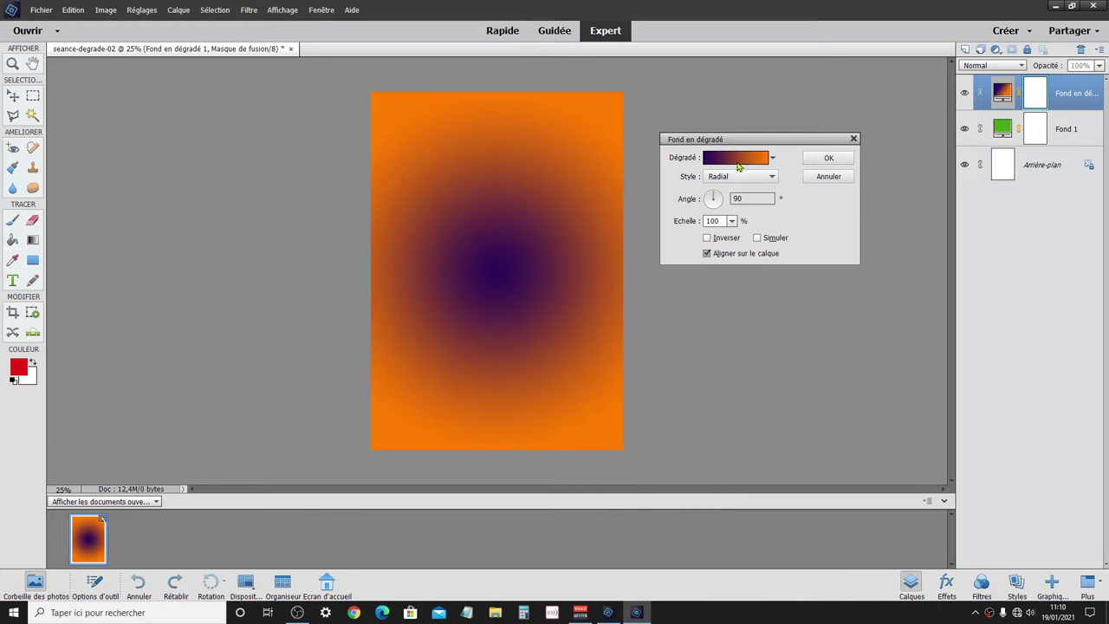
{"action": "left_click", "coordinate": [740, 176]}
{"action": "left_click", "coordinate": [715, 206]}
{"action": "left_click", "coordinate": [734, 180]}
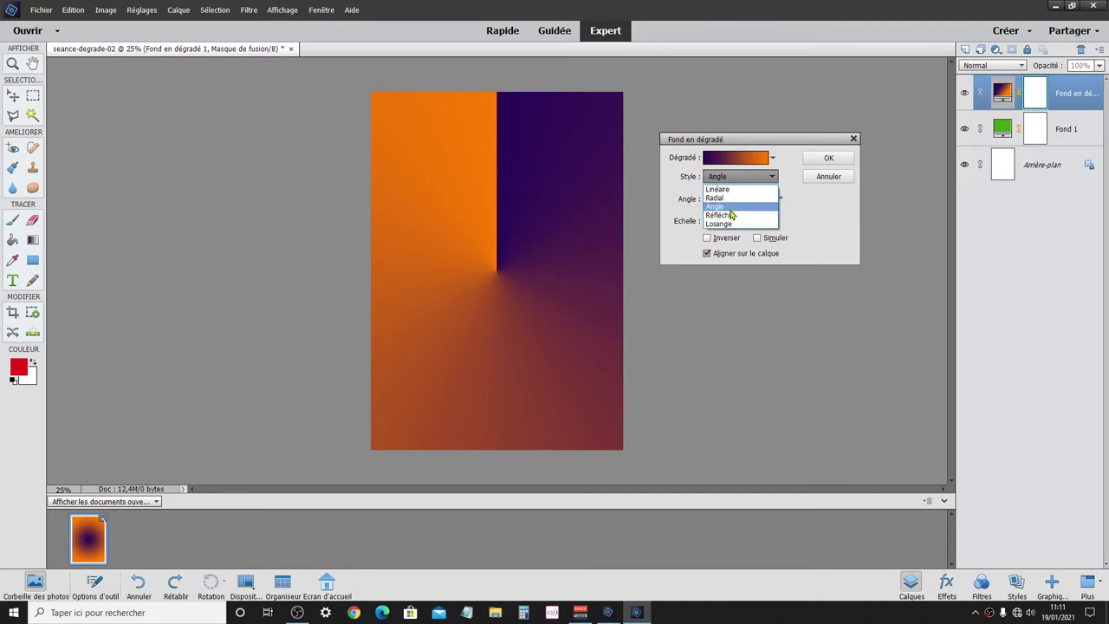
{"action": "left_click", "coordinate": [744, 215]}
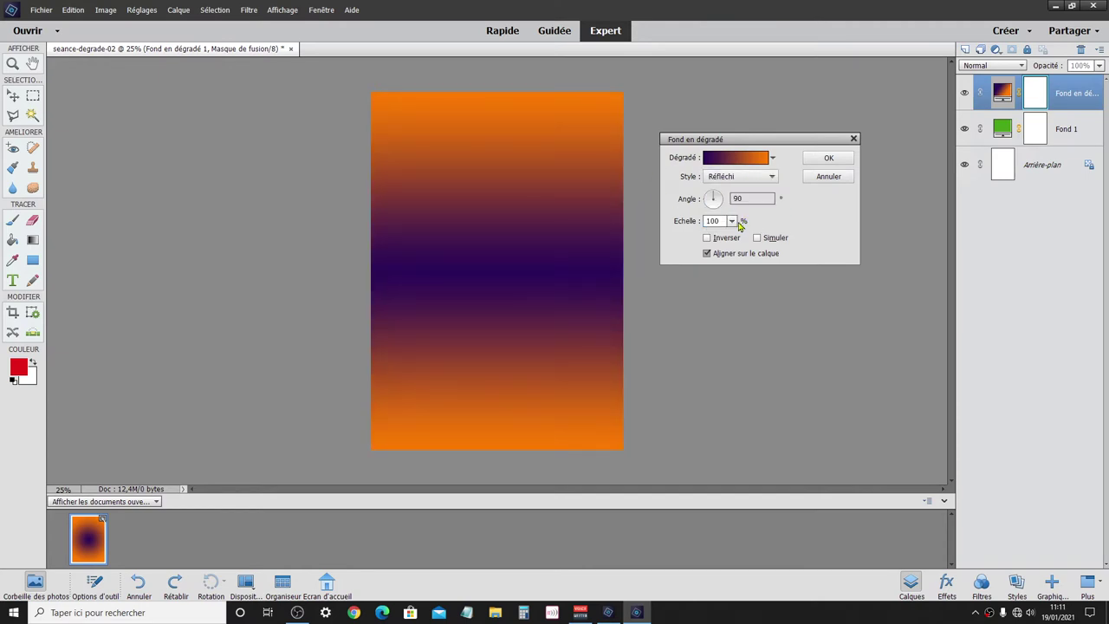
- Set the gradient angle to 90° and switch the style back to Linéaire
{"action": "left_click_drag", "start_coordinate": [720, 207], "coordinate": [724, 204]}
{"action": "left_click", "coordinate": [723, 204]}
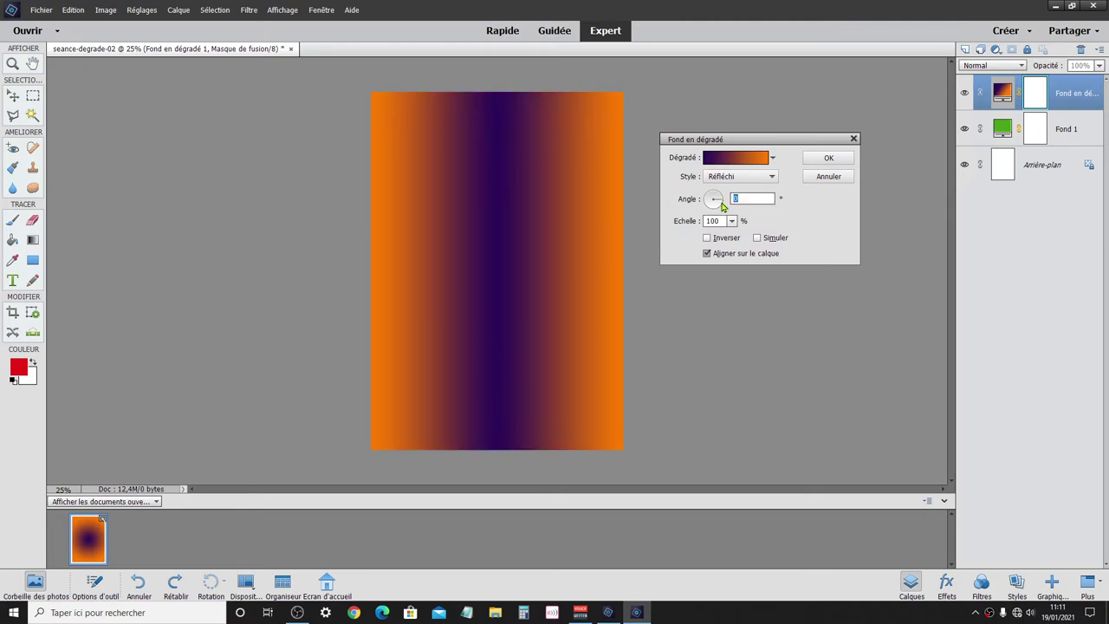
{"action": "left_click_drag", "start_coordinate": [721, 204], "coordinate": [715, 195]}
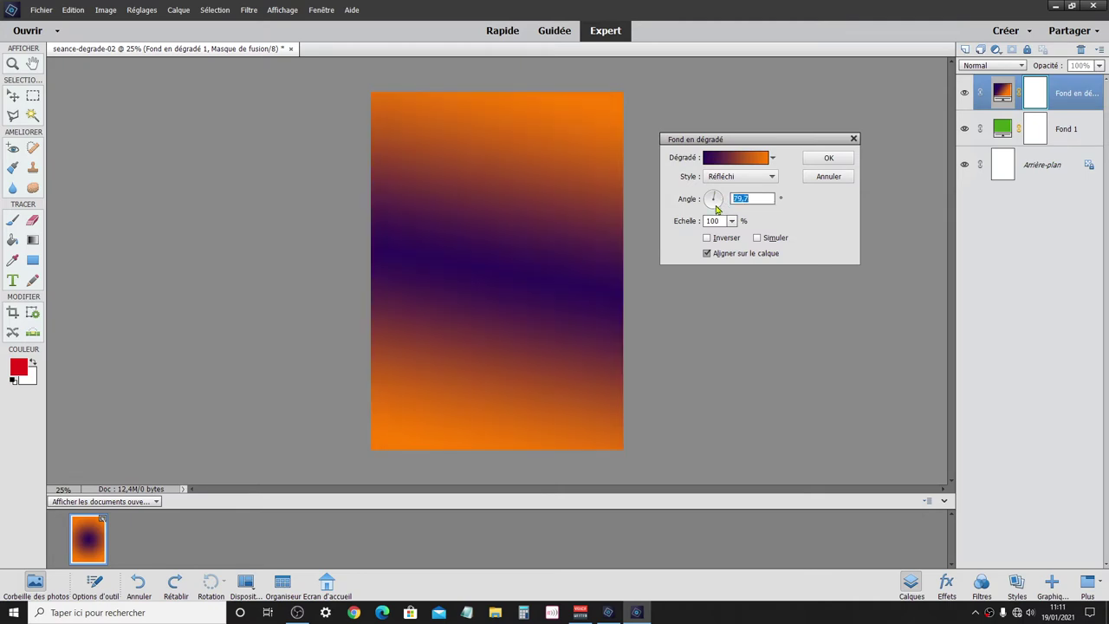
{"action": "type", "text": "90"}
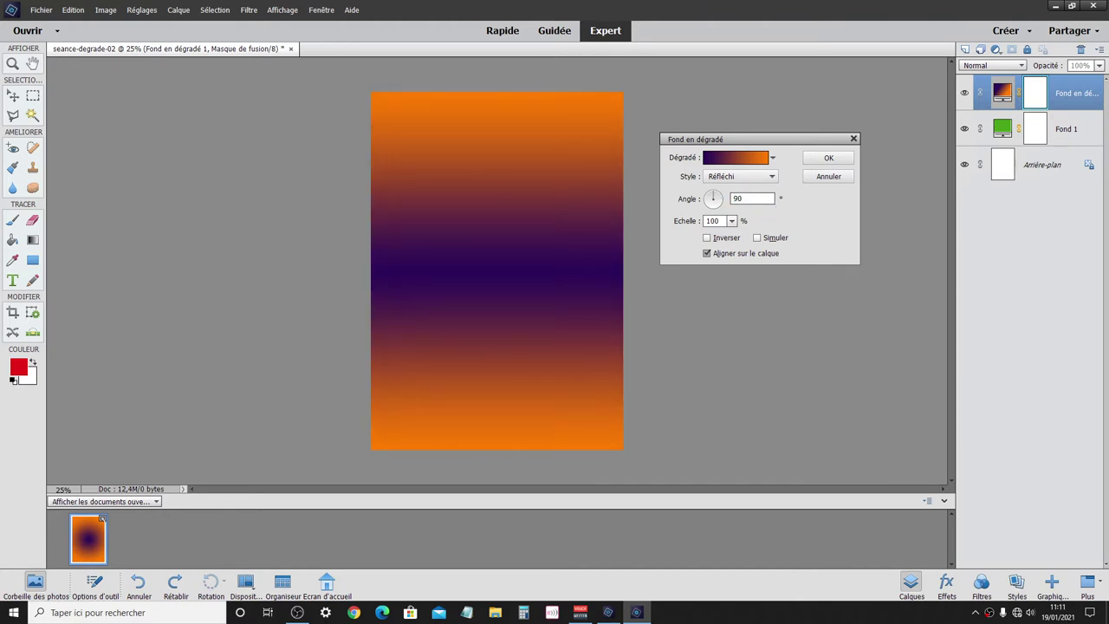
{"action": "left_click", "coordinate": [762, 175]}
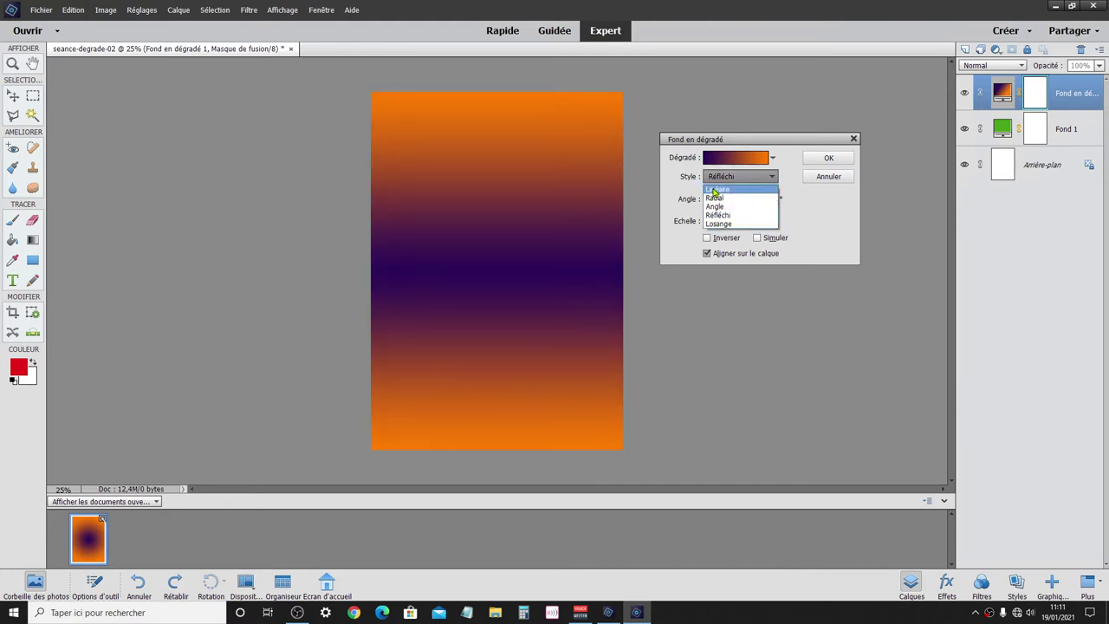
{"action": "left_click", "coordinate": [717, 189]}
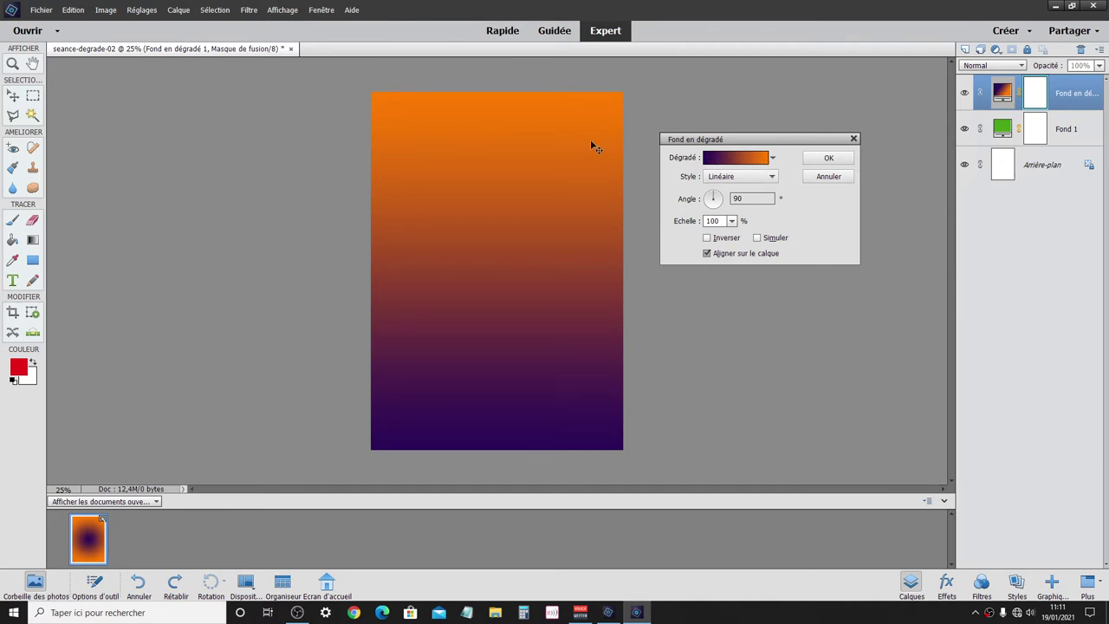
- Set the angle to -90° and try scale values of 200% and 20%
{"action": "double_click", "coordinate": [747, 198]}
{"action": "type", "text": "-90"}
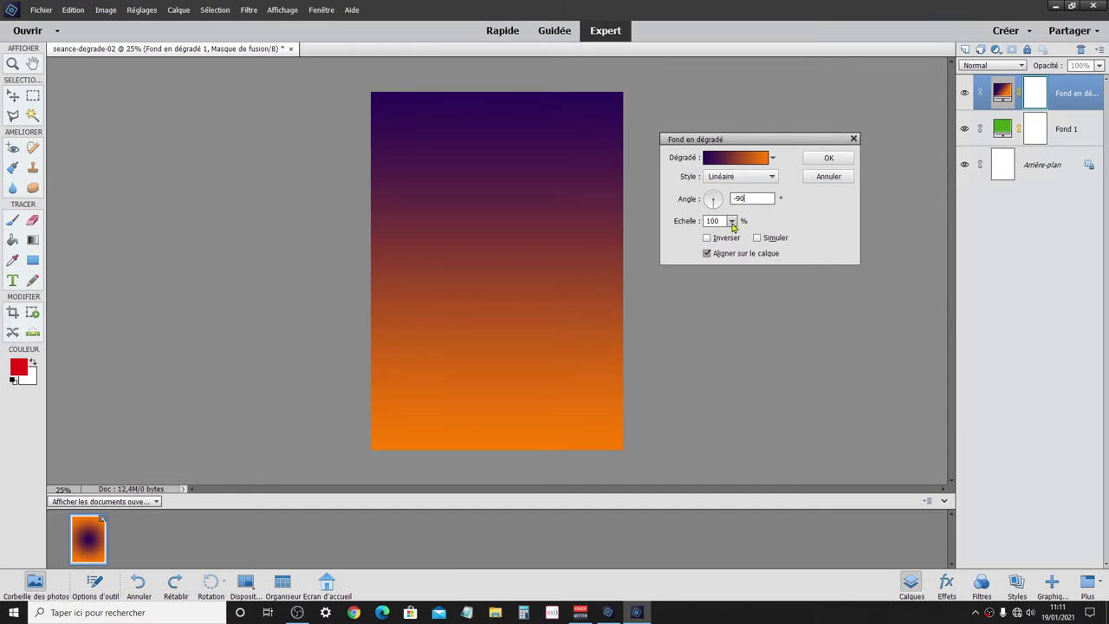
{"action": "left_click", "coordinate": [732, 221]}
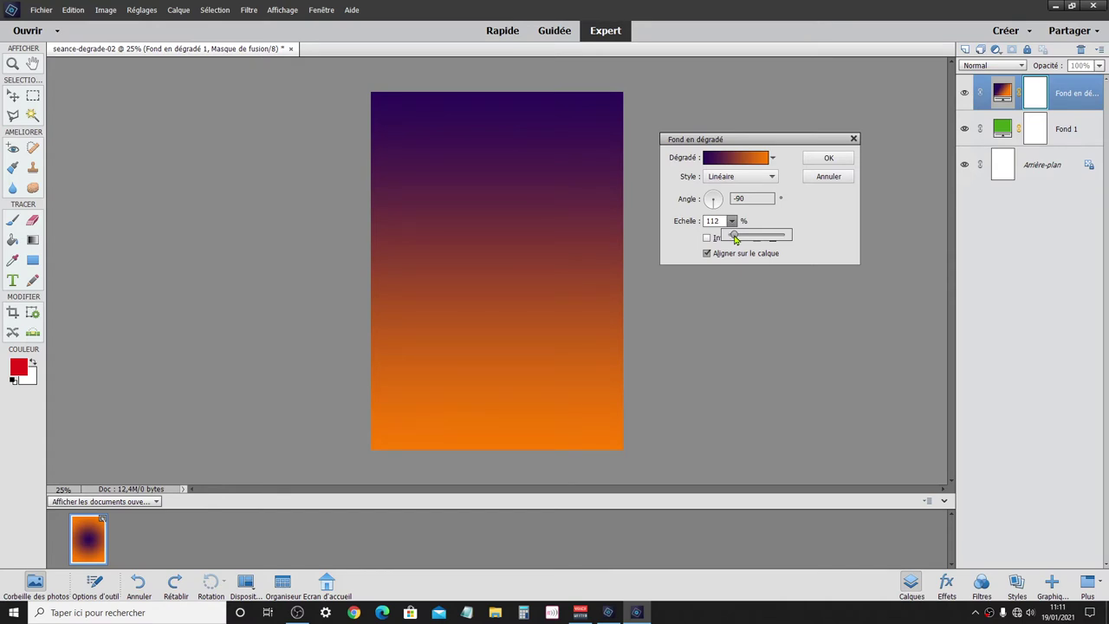
{"action": "mouse_move", "coordinate": [735, 238]}
{"action": "left_mouse_down"}
{"action": "mouse_move", "coordinate": [760, 239]}
{"action": "mouse_move", "coordinate": [729, 237]}
{"action": "left_mouse_up"}
{"action": "type", "text": "200"}
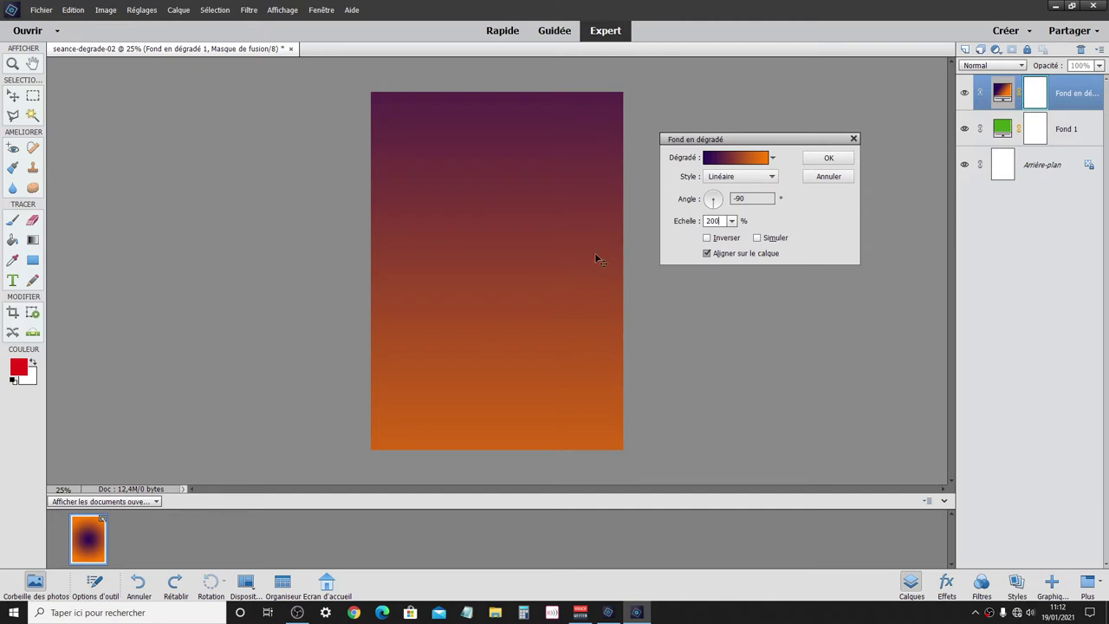
{"action": "double_click", "coordinate": [715, 221]}
{"action": "type", "text": "20"}
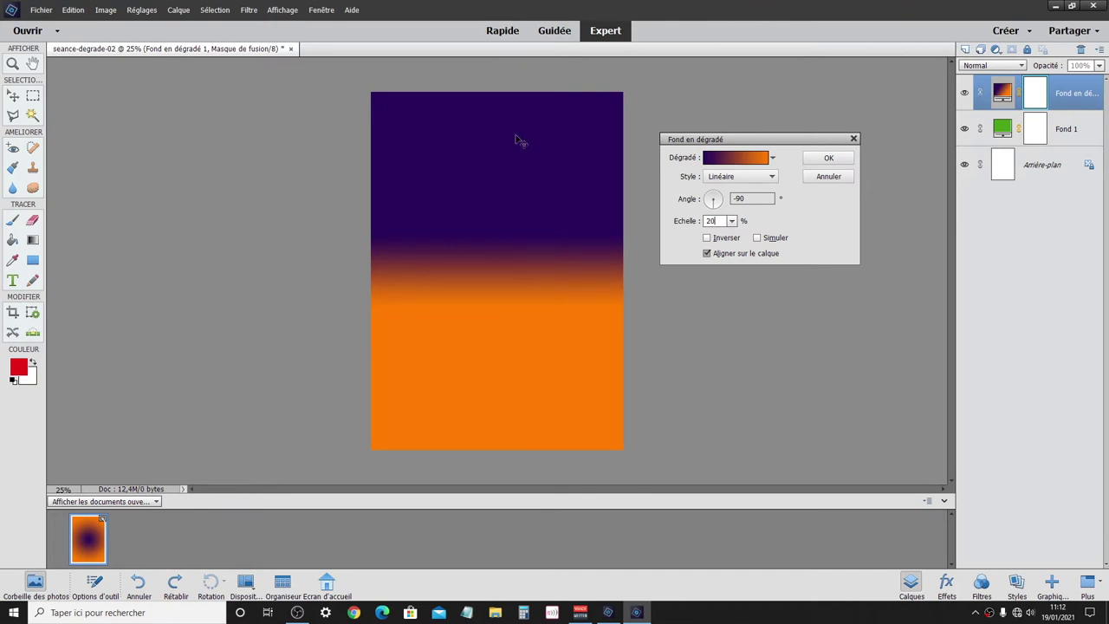
- Review the gradient colours in the gradient editor and close it unchanged
{"action": "left_click", "coordinate": [728, 163]}
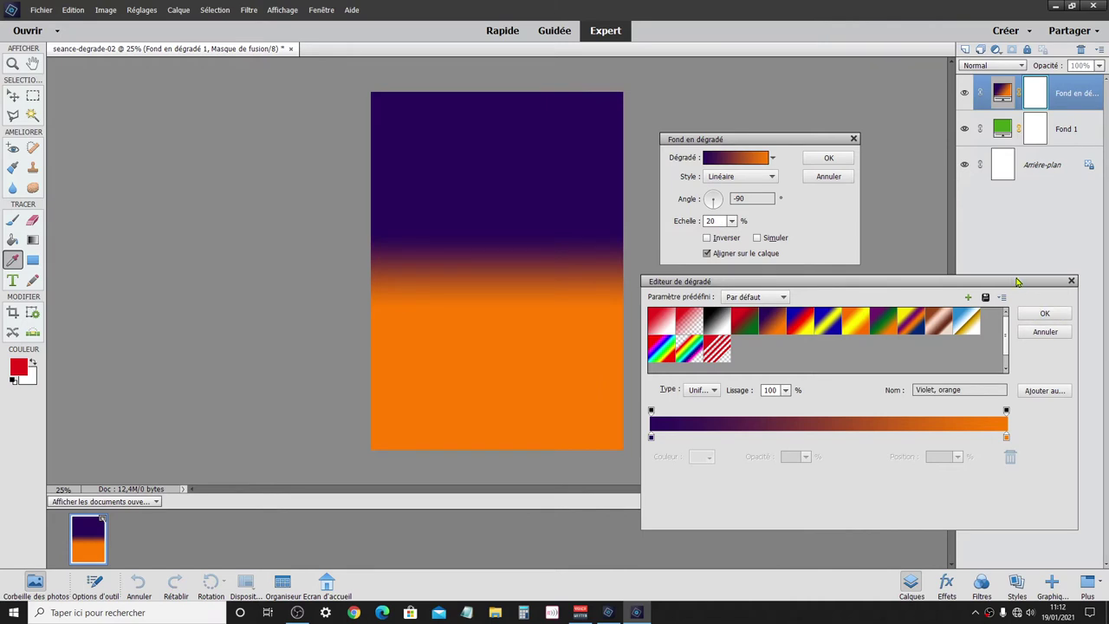
{"action": "left_click_drag", "start_coordinate": [1011, 284], "coordinate": [1003, 285]}
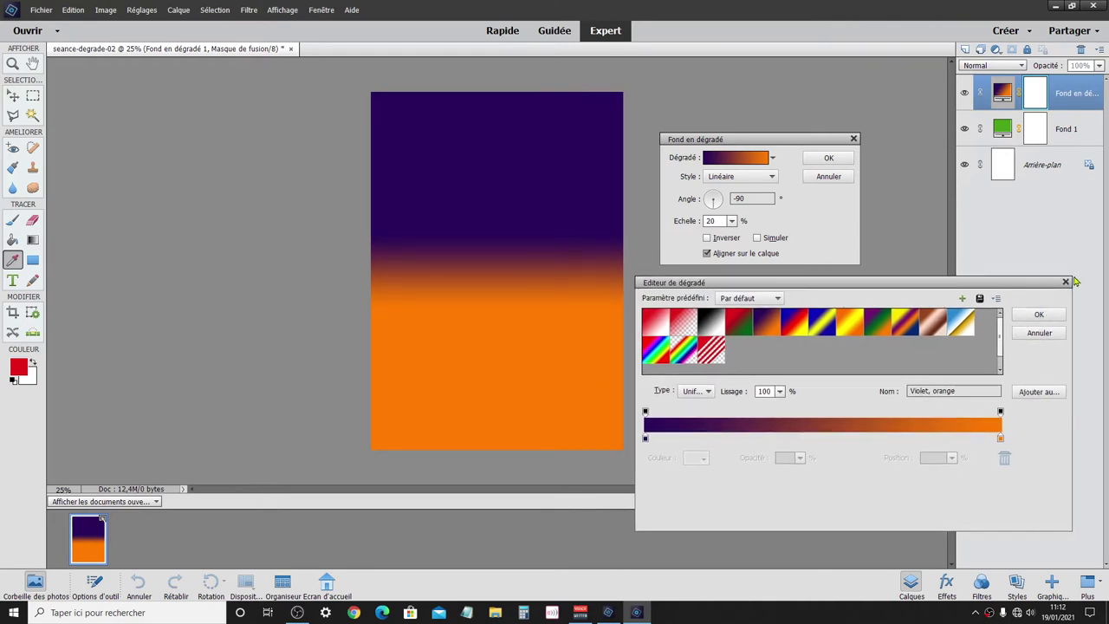
{"action": "left_click", "coordinate": [1065, 283]}
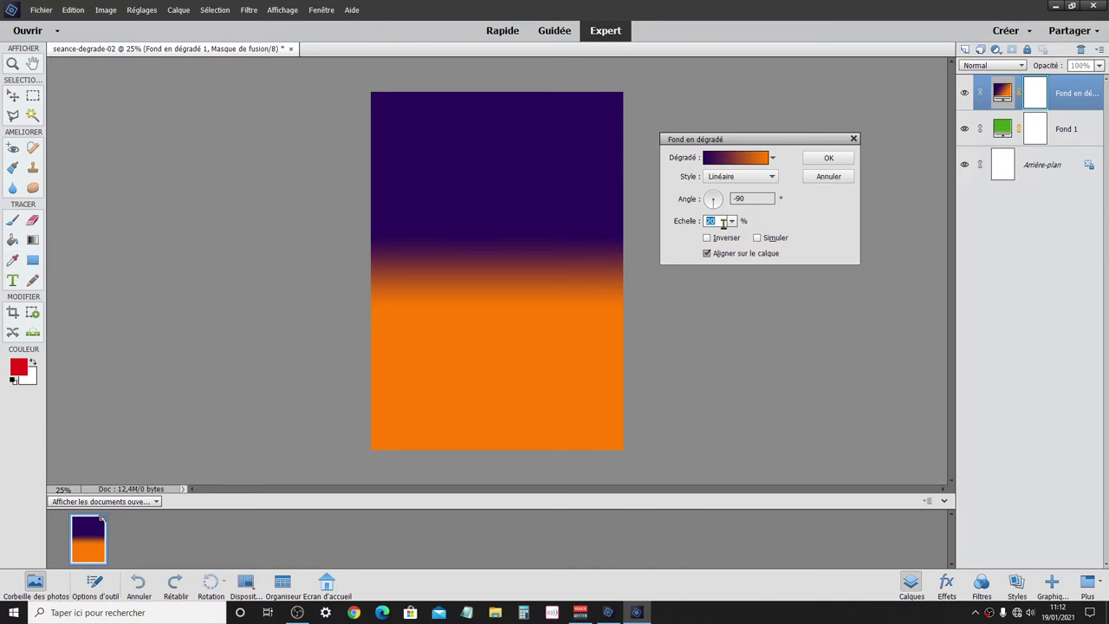
- Set the scale to 50%, shift the gradient upward on the page, then enter 100%
{"action": "type", "text": "50"}
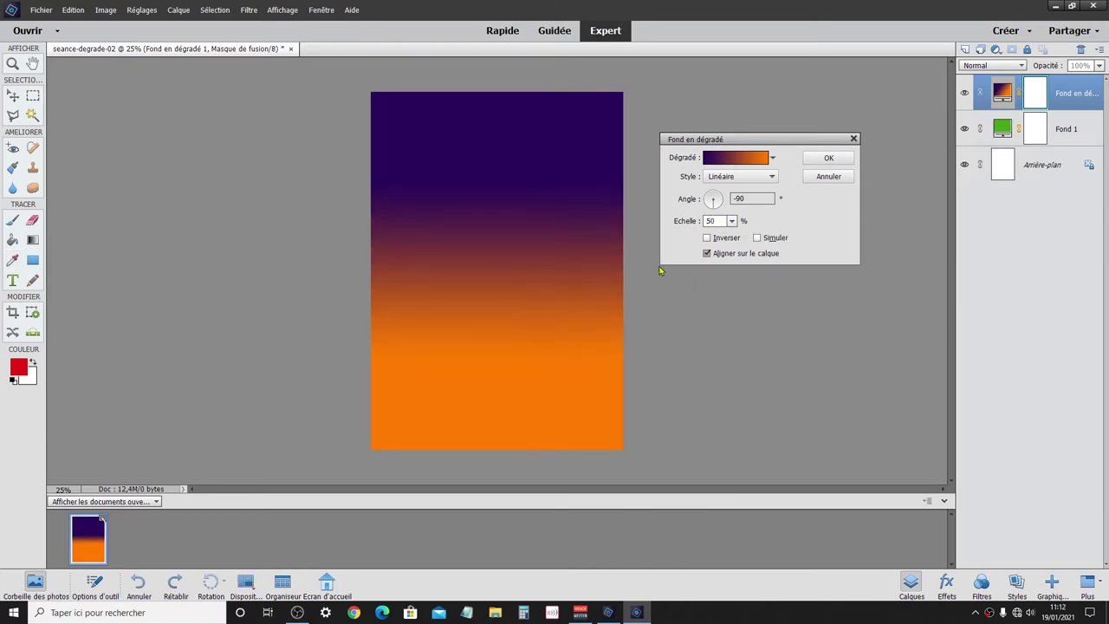
{"action": "mouse_move", "coordinate": [485, 332]}
{"action": "left_mouse_down"}
{"action": "mouse_move", "coordinate": [487, 205]}
{"action": "mouse_move", "coordinate": [497, 322]}
{"action": "mouse_move", "coordinate": [509, 192]}
{"action": "left_mouse_up"}
{"action": "double_click", "coordinate": [711, 220]}
{"action": "type", "text": "100"}
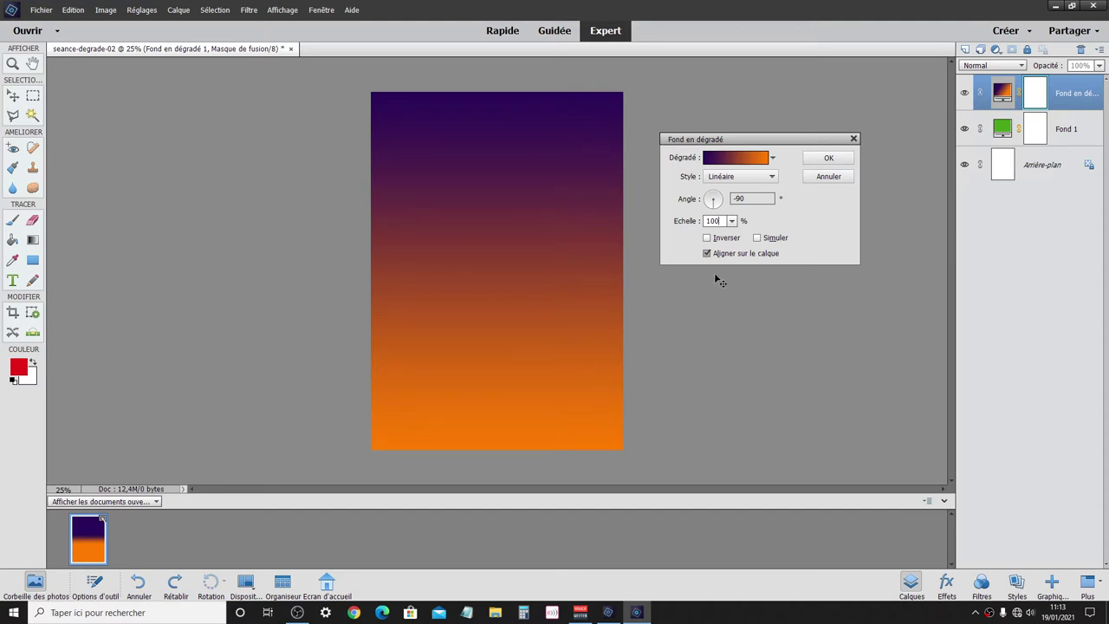
- Try scale values of 10% and 1%, then set the scale back to 100%
{"action": "left_click", "coordinate": [732, 221]}
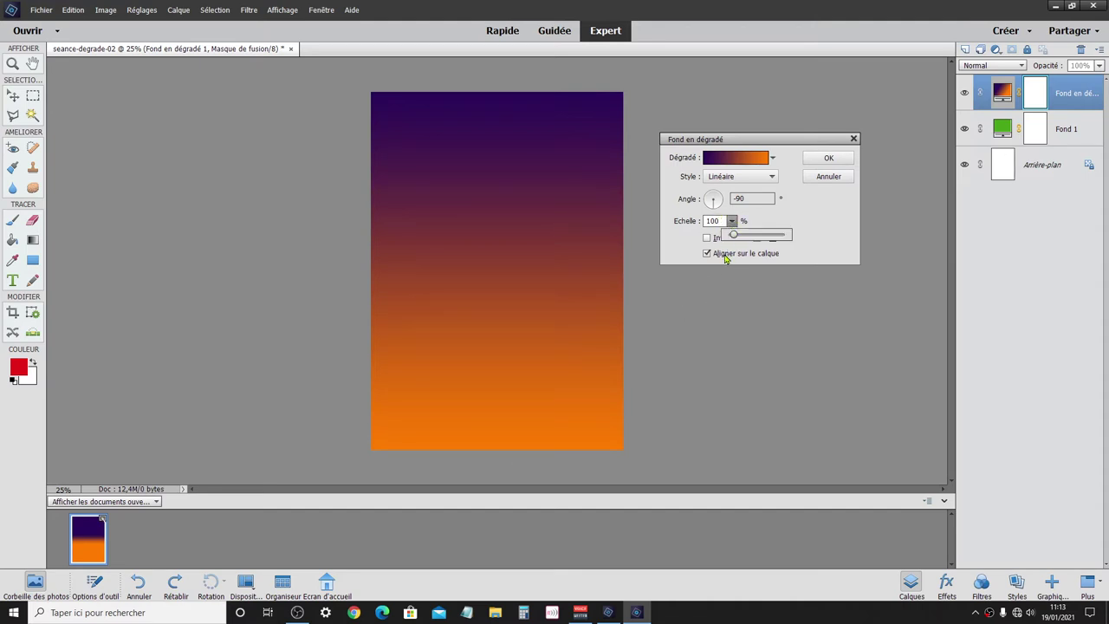
{"action": "left_click", "coordinate": [719, 221]}
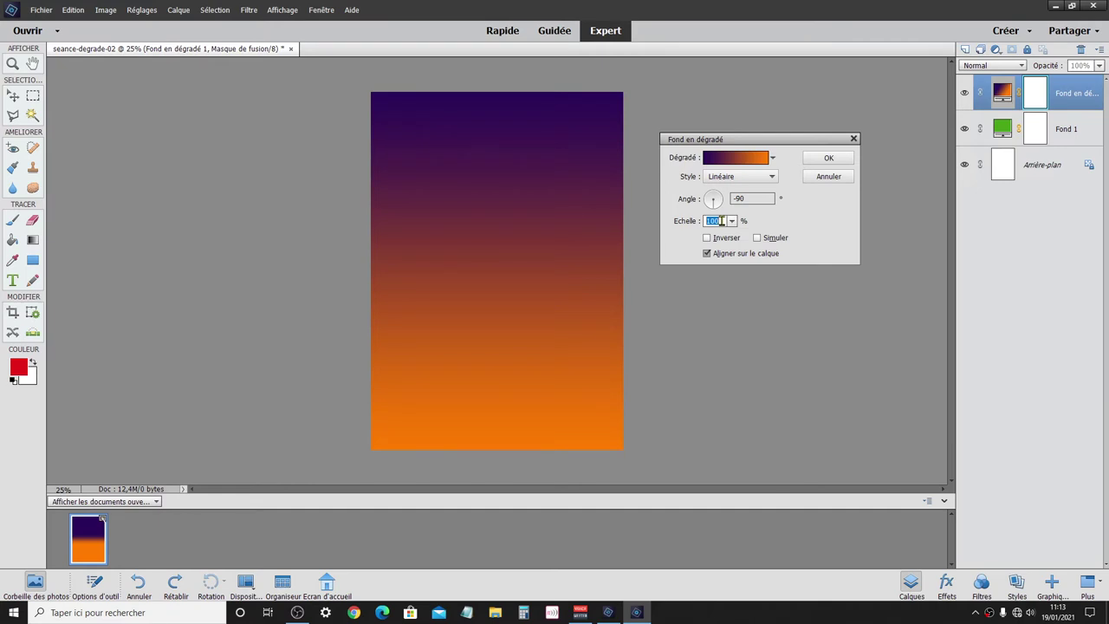
{"action": "type", "text": "10"}
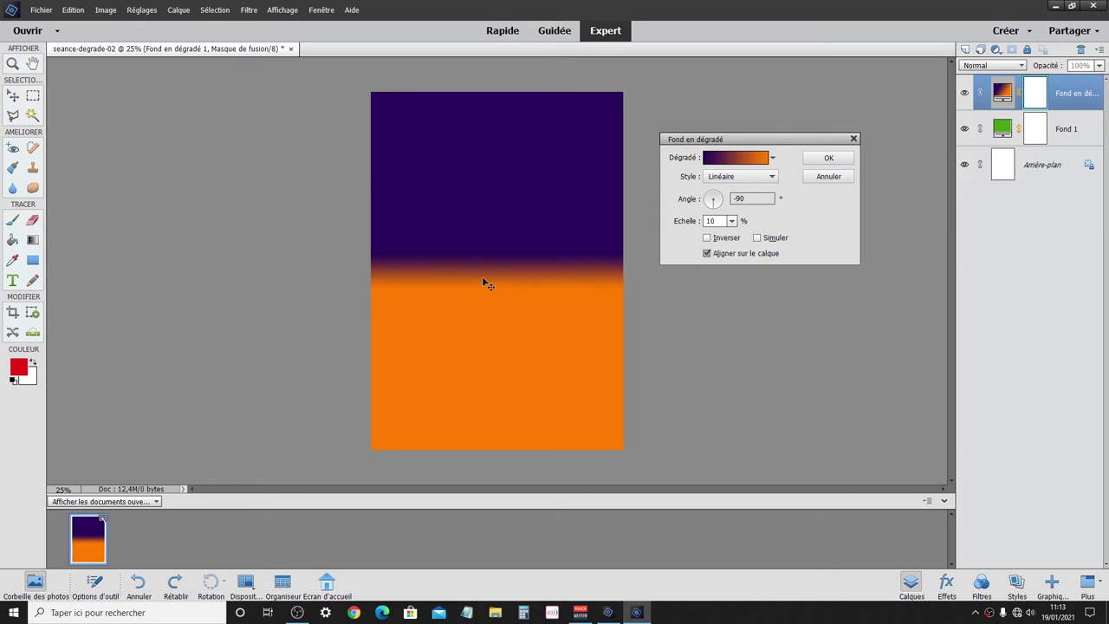
{"action": "key", "text": "BackSpace"}
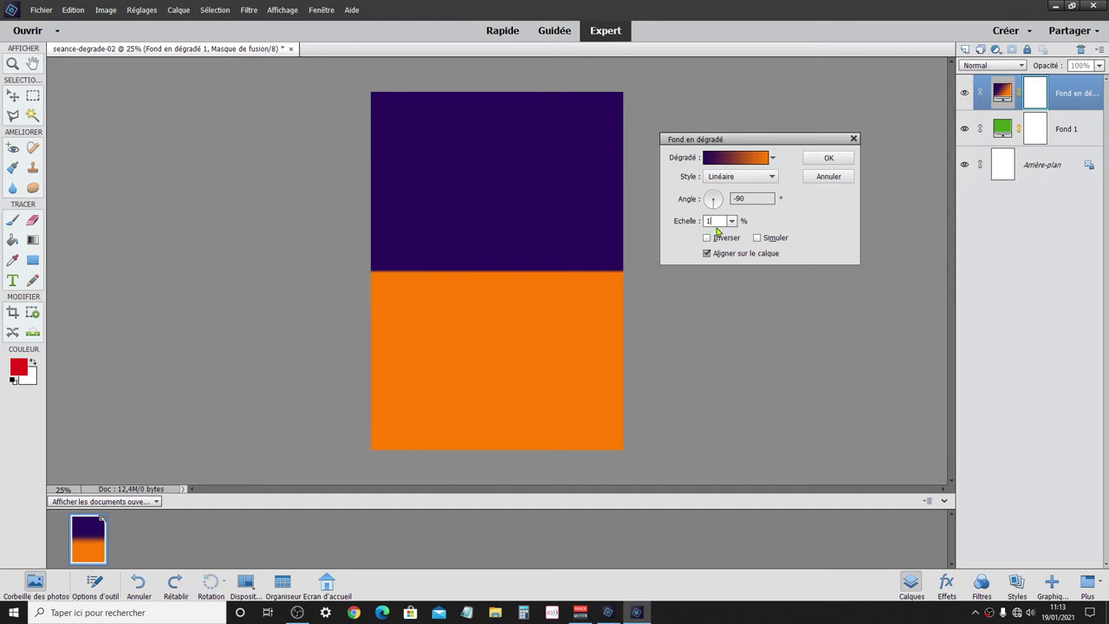
{"action": "key", "text": "BackSpace"}
{"action": "type", "text": "10"}
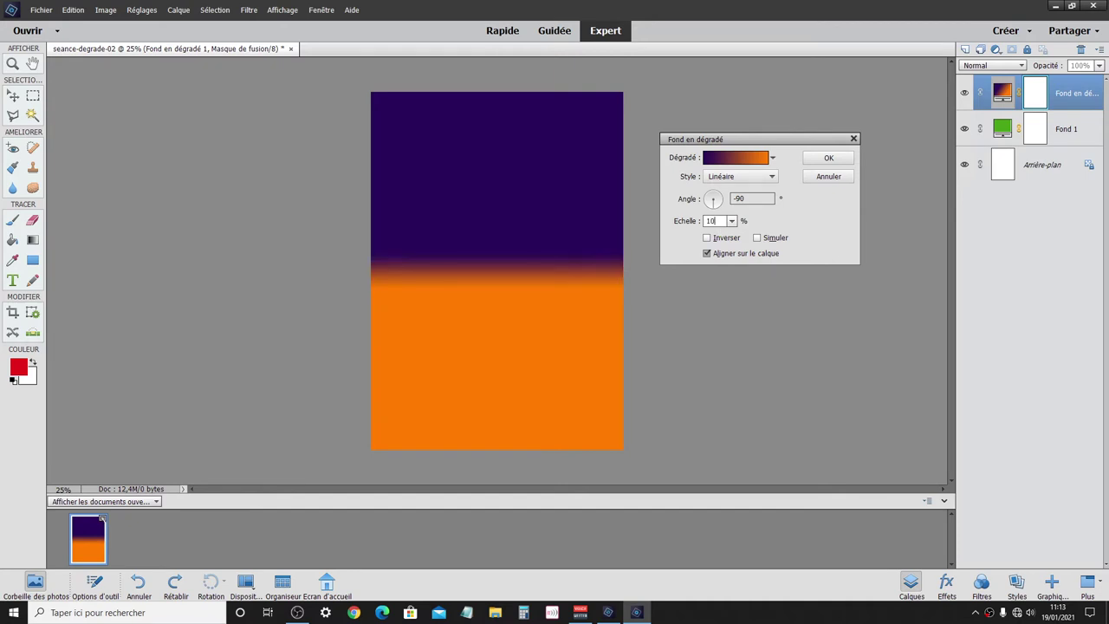
{"action": "type", "text": "0"}
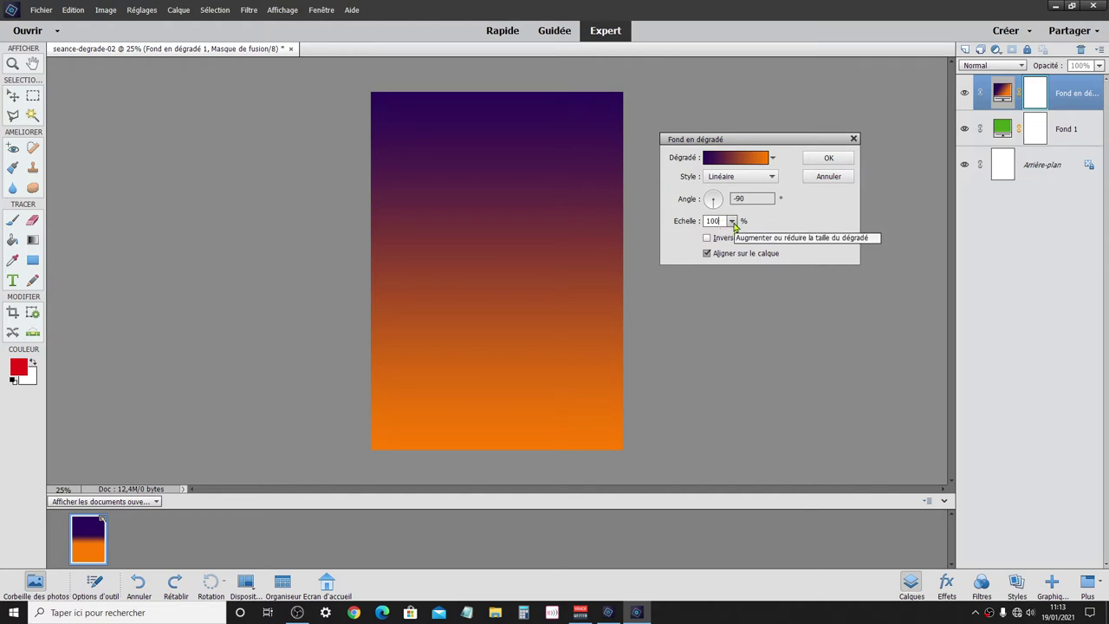
- Experiment with gradient angle values of 45, 90 and 41.80
{"action": "left_click", "coordinate": [711, 199]}
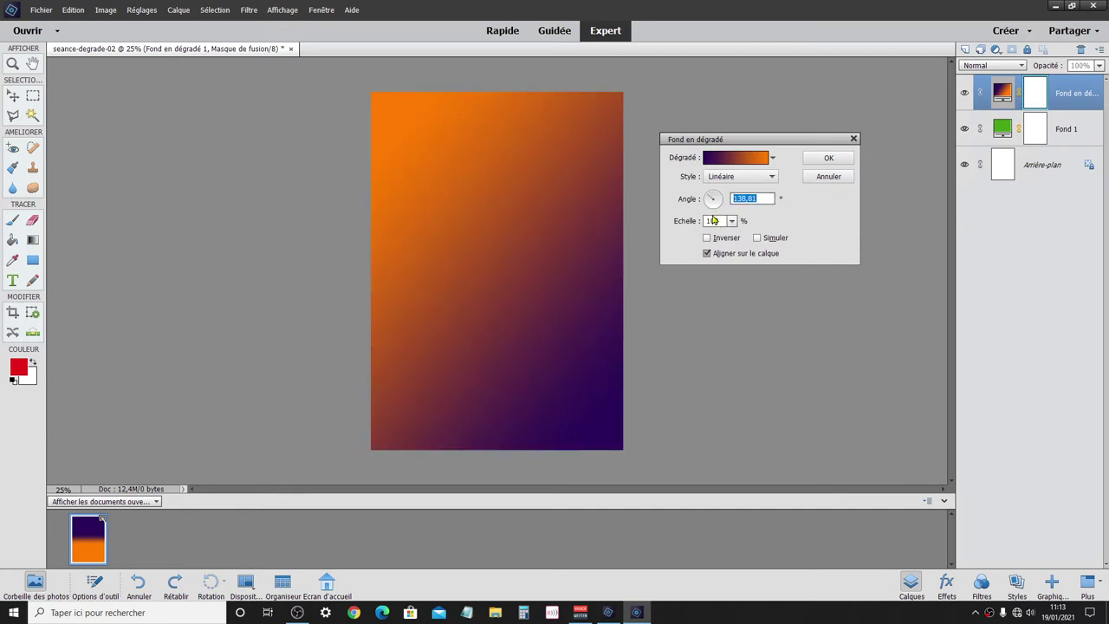
{"action": "type", "text": "45"}
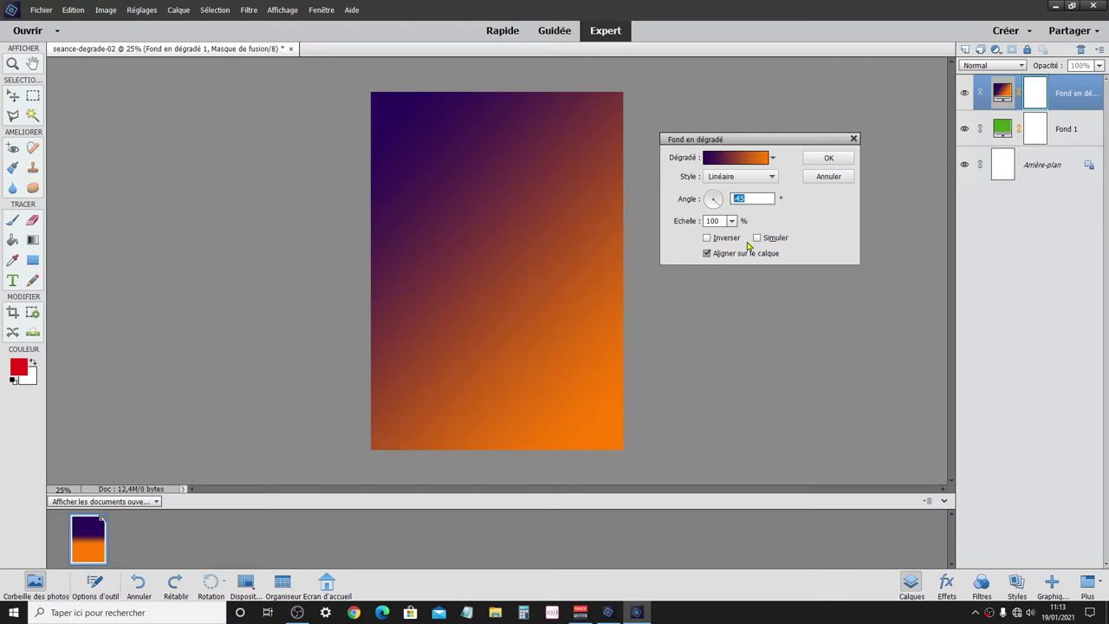
{"action": "type", "text": "0"}
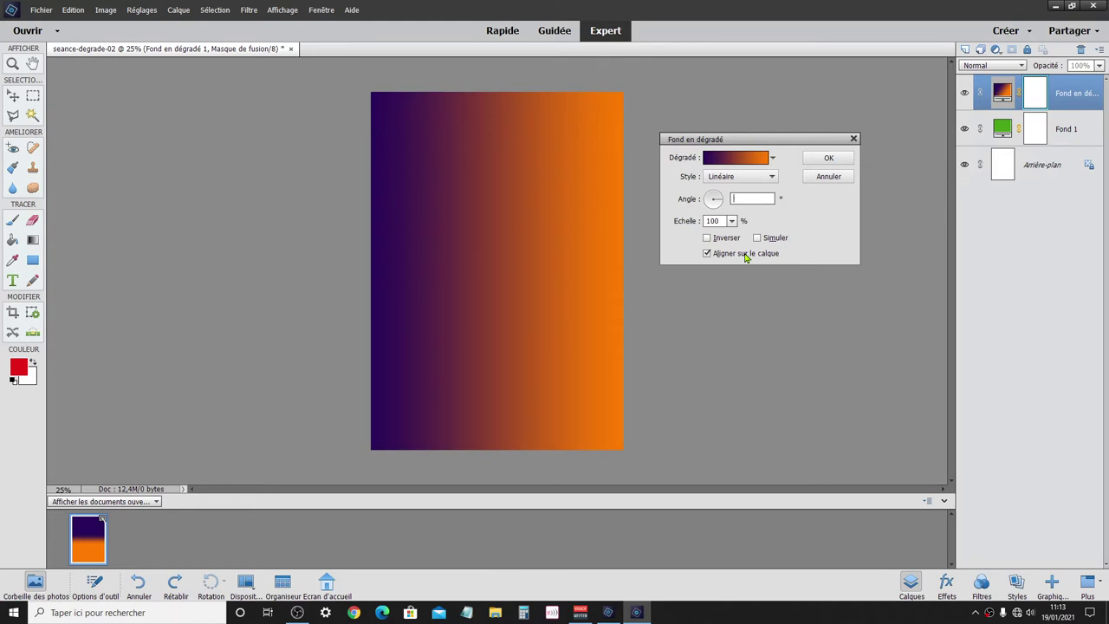
{"action": "type", "text": "3"}
{"action": "type", "text": "90"}
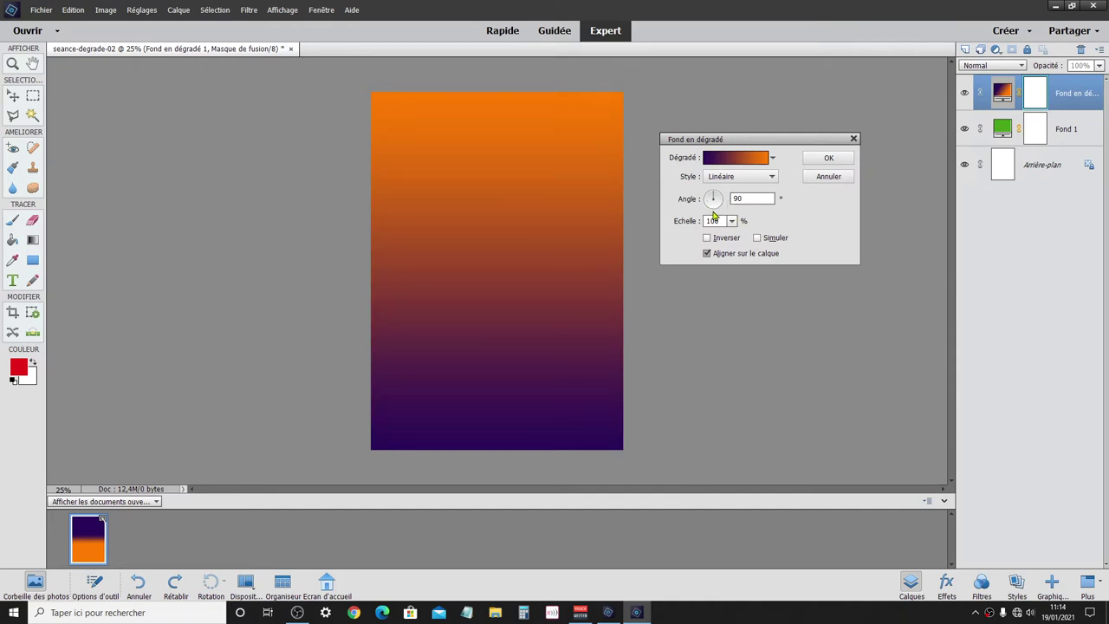
{"action": "type", "text": "41.80"}
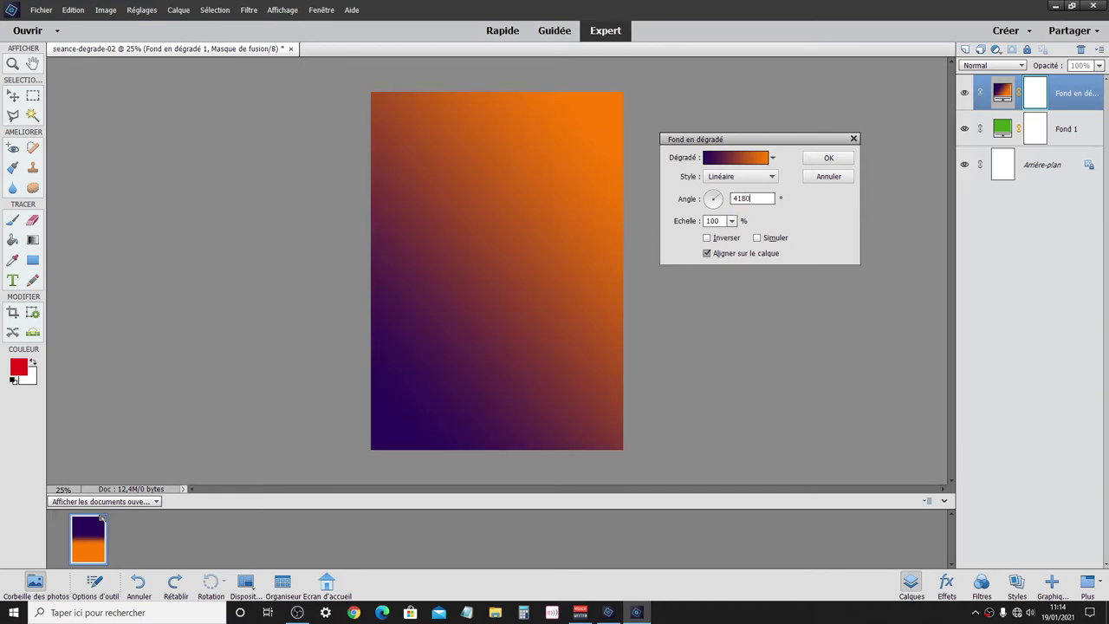
{"action": "key", "text": "BackSpace"}
{"action": "key", "text": "BackSpace"}
{"action": "key", "text": "BackSpace"}
{"action": "type", "text": "0"}
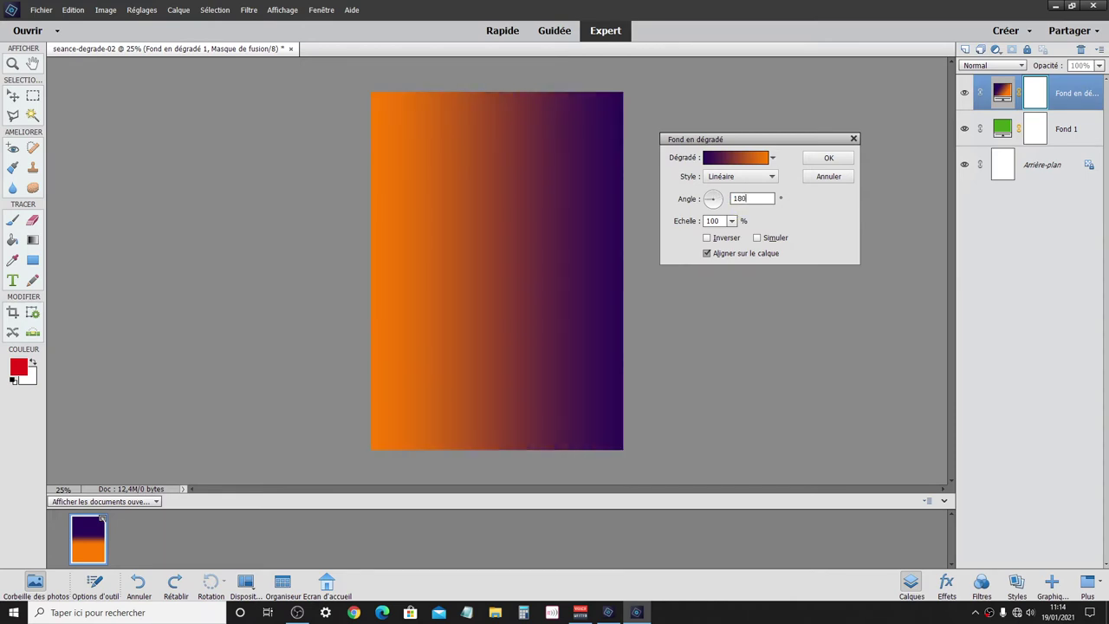
{"action": "key", "text": "BackSpace"}
{"action": "key", "text": "BackSpace"}
{"action": "key", "text": "BackSpace"}
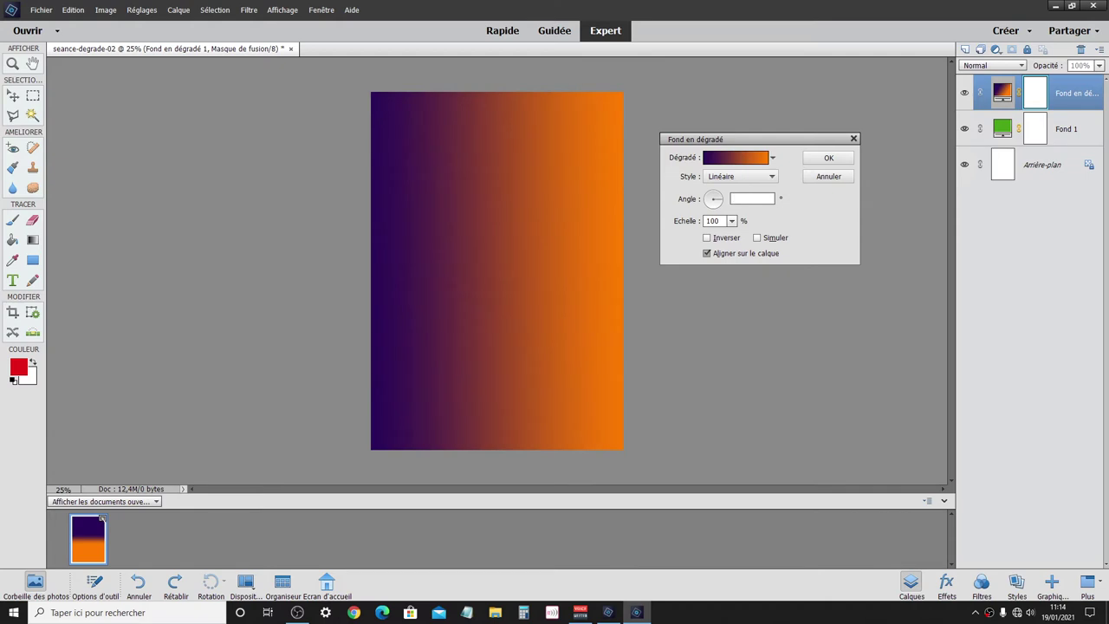
- Try angles of 270 and 360, then reset the angle to 0
{"action": "type", "text": "270"}
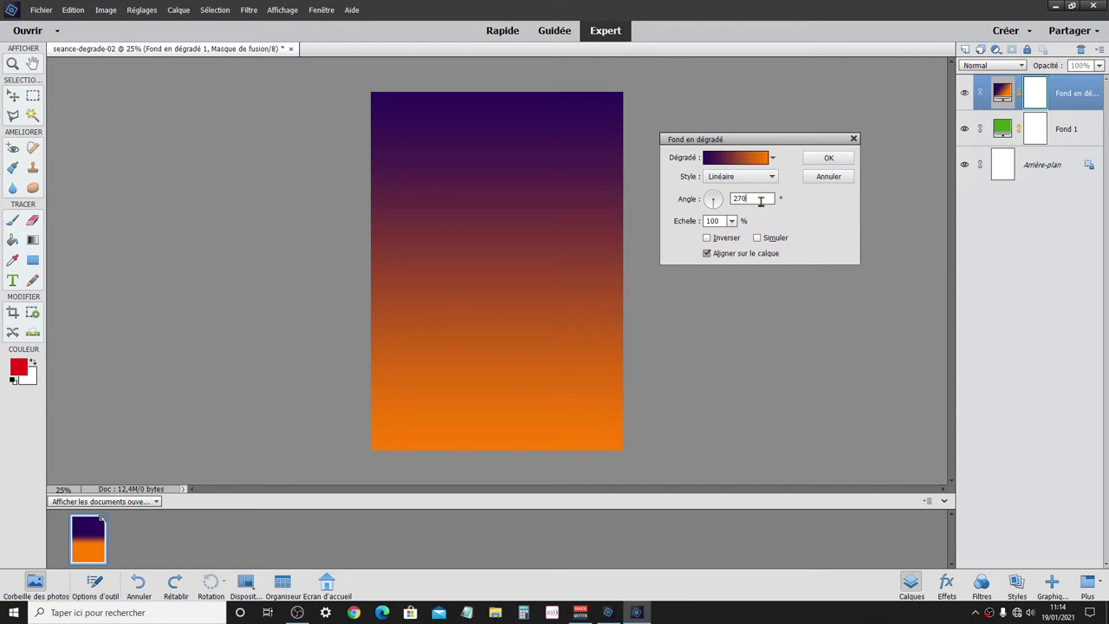
{"action": "key", "text": "BackSpace"}
{"action": "key", "text": "BackSpace"}
{"action": "type", "text": "360"}
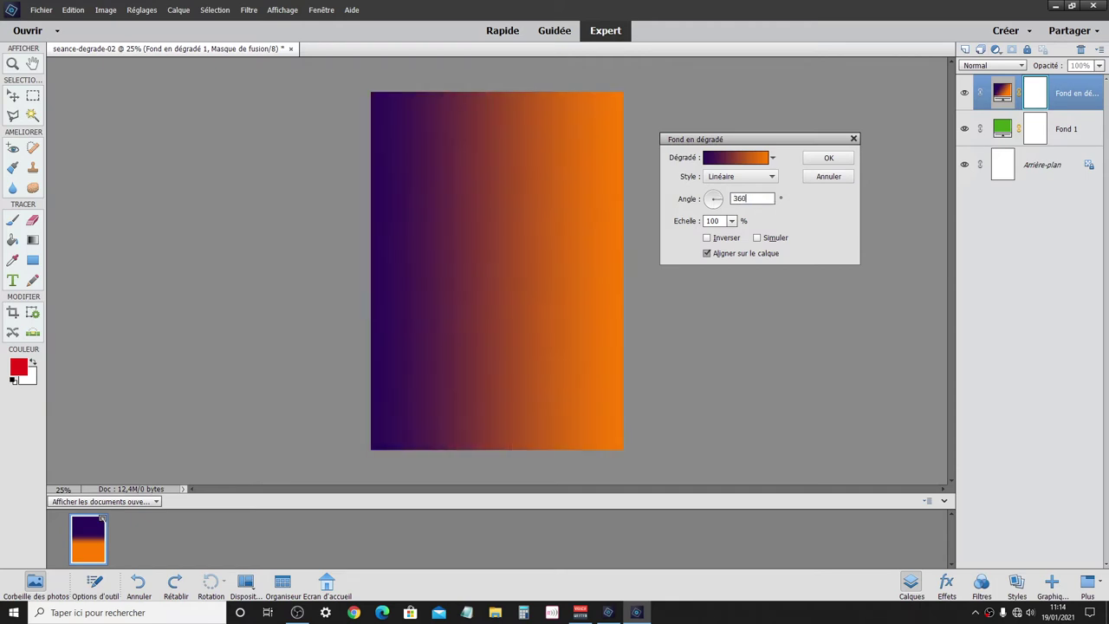
{"action": "key", "text": "BackSpace"}
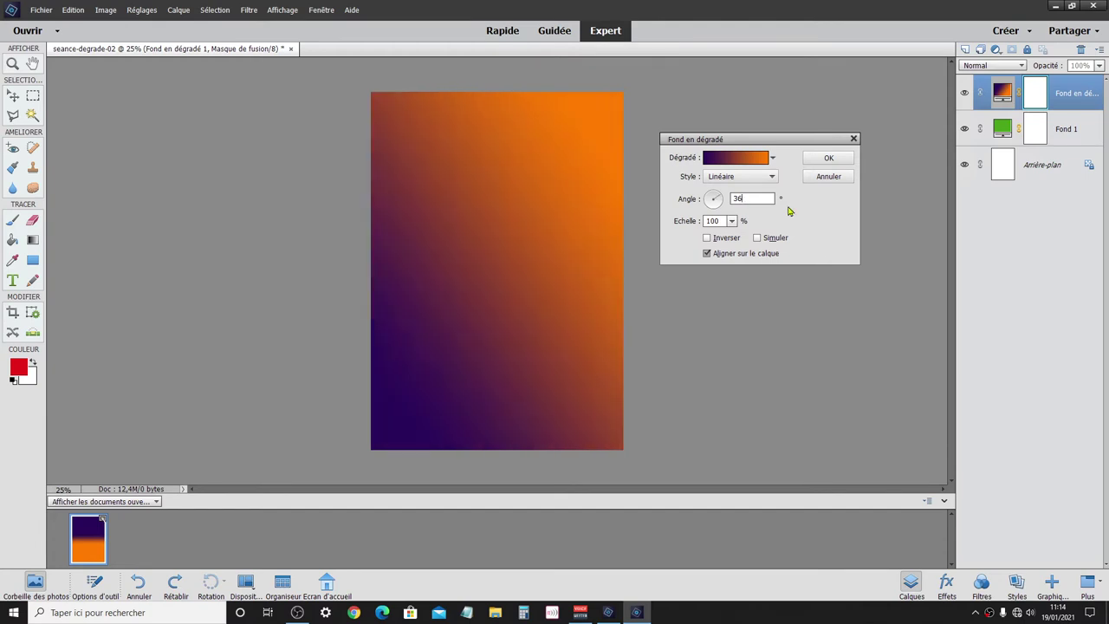
{"action": "key", "text": "BackSpace"}
{"action": "key", "text": "BackSpace"}
{"action": "type", "text": "0"}
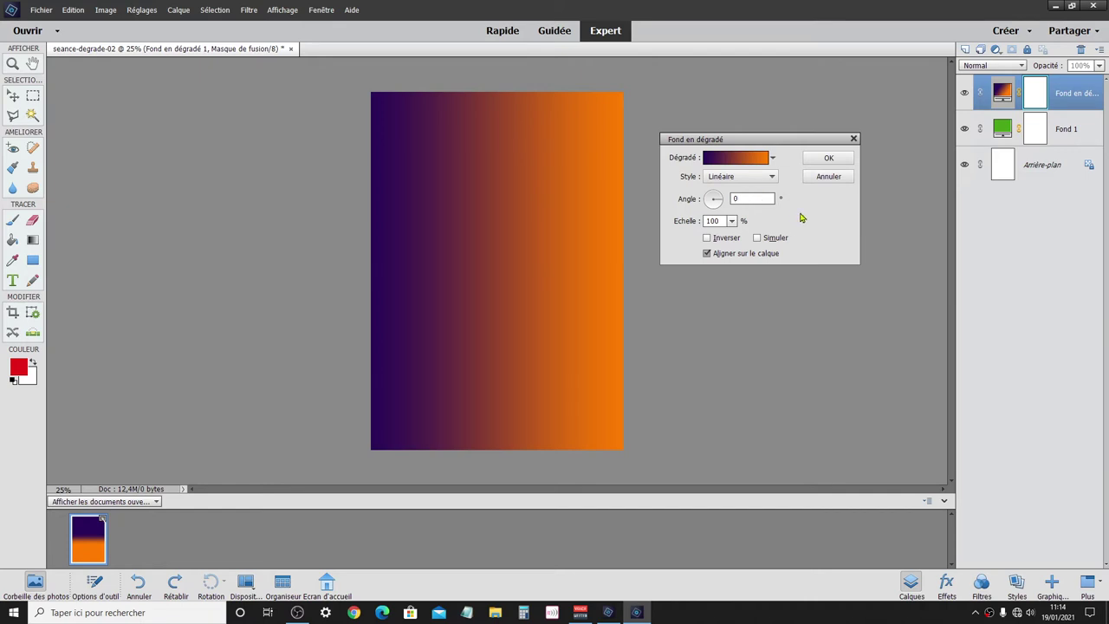
- Try an angle of 50, keep the Linéaire style, and set the angle to -90°
{"action": "double_click", "coordinate": [736, 199]}
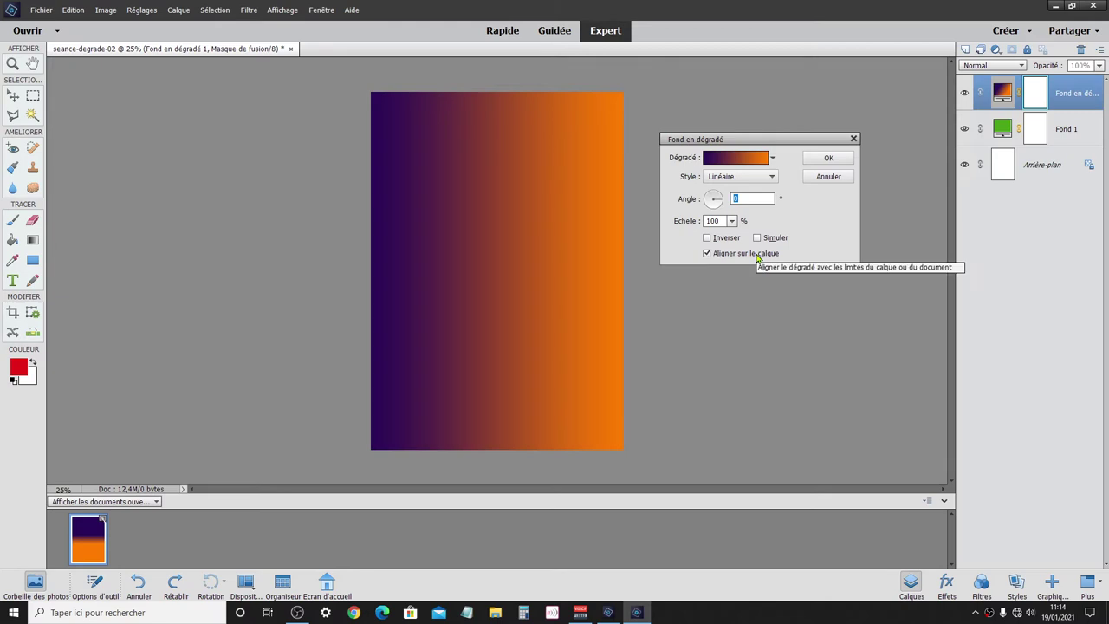
{"action": "type", "text": "50"}
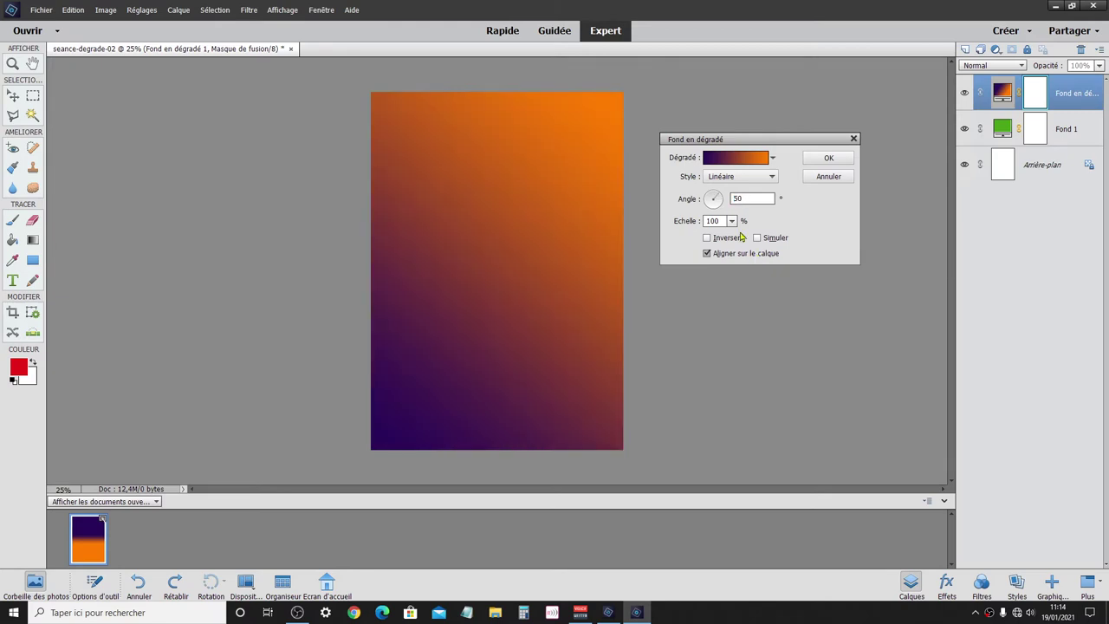
{"action": "left_click", "coordinate": [741, 178]}
{"action": "left_click", "coordinate": [740, 191]}
{"action": "type", "text": "-90"}
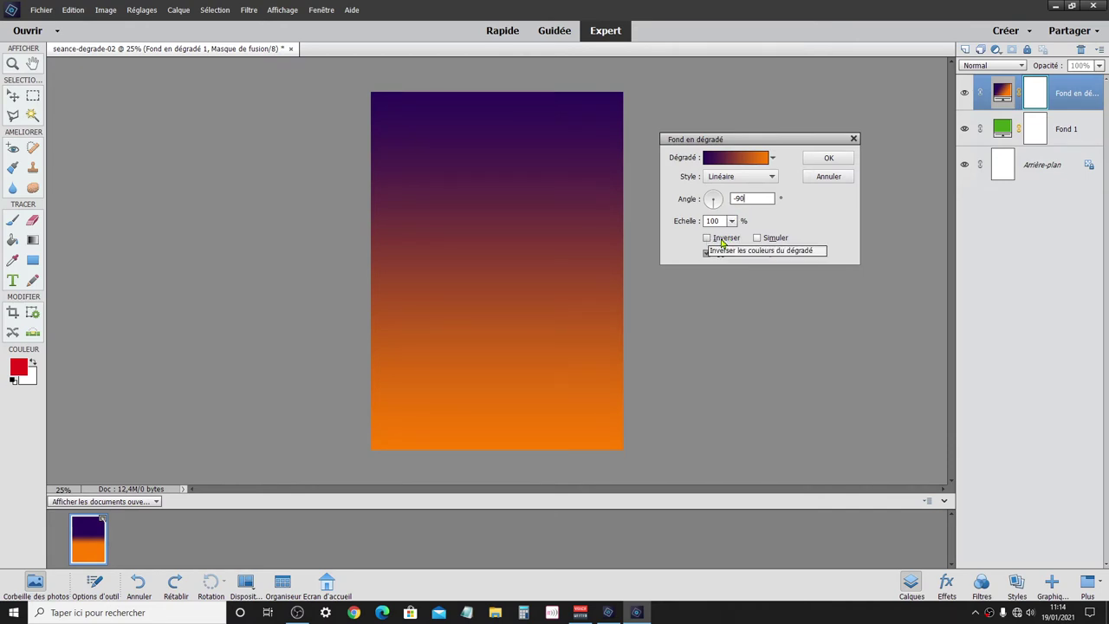
- Apply the red–green preset, toggling Inverser on then off so red stays on top
{"action": "left_click", "coordinate": [723, 241]}
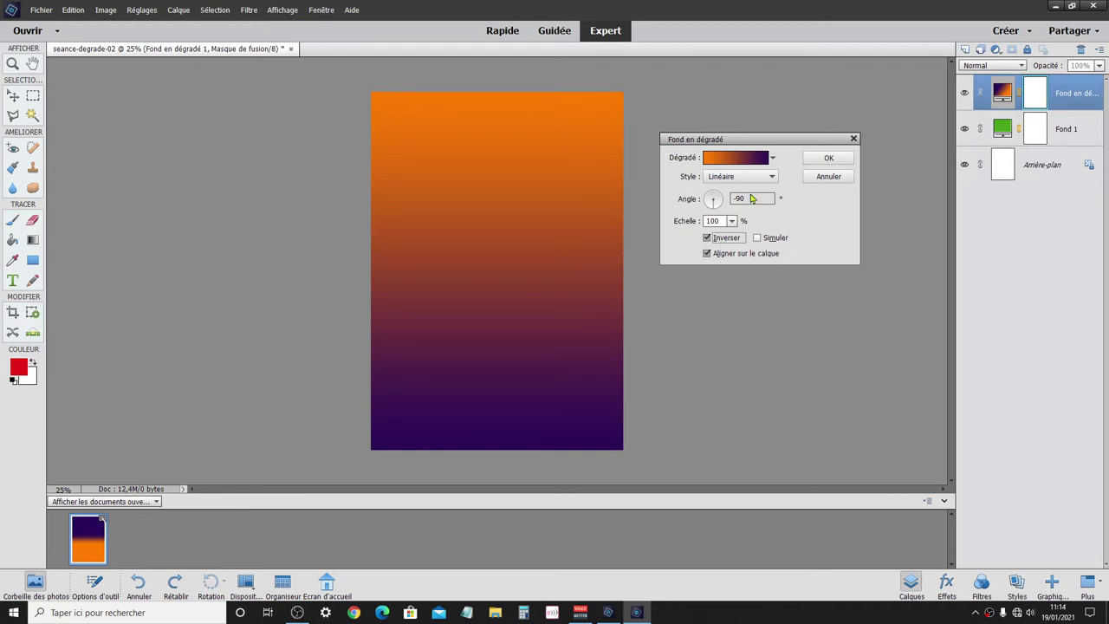
{"action": "left_click", "coordinate": [772, 158]}
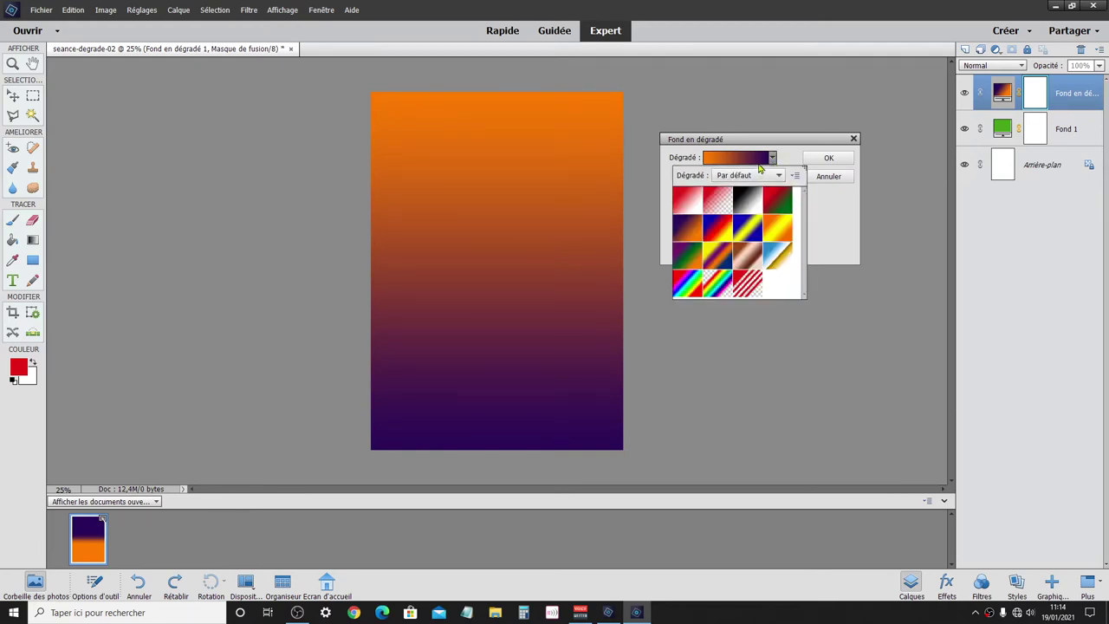
{"action": "left_click", "coordinate": [777, 201]}
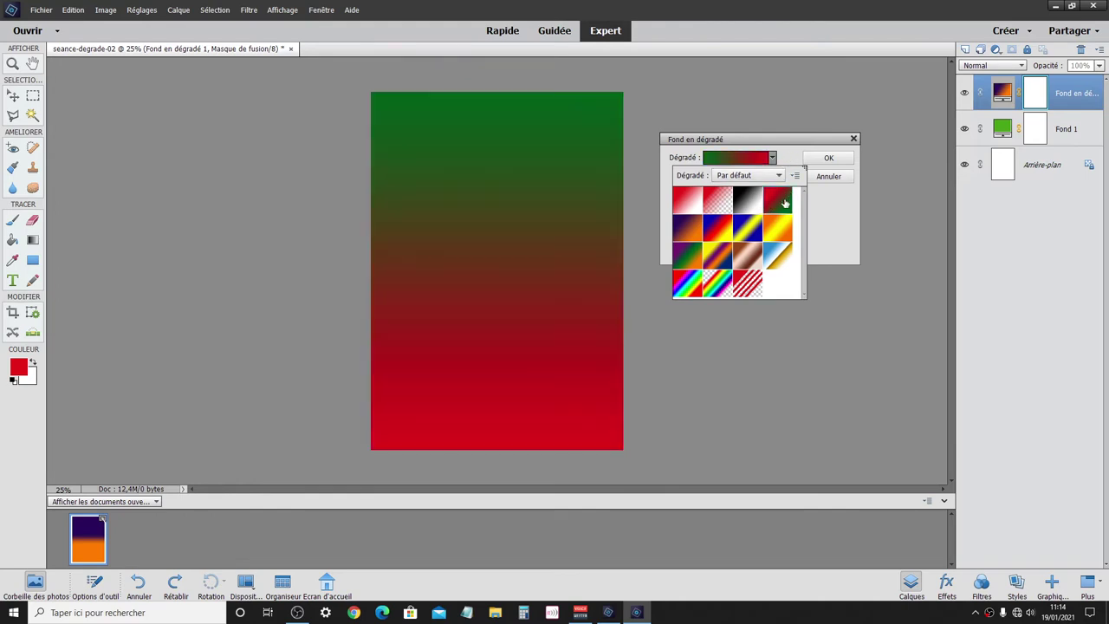
{"action": "left_click", "coordinate": [784, 150]}
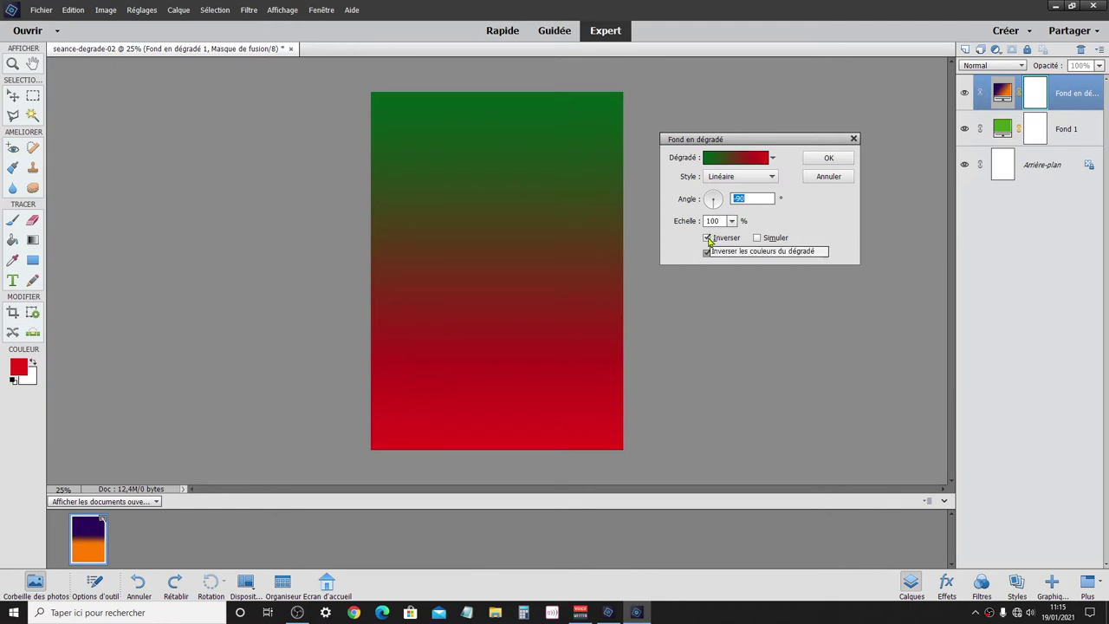
{"action": "left_click", "coordinate": [708, 239]}
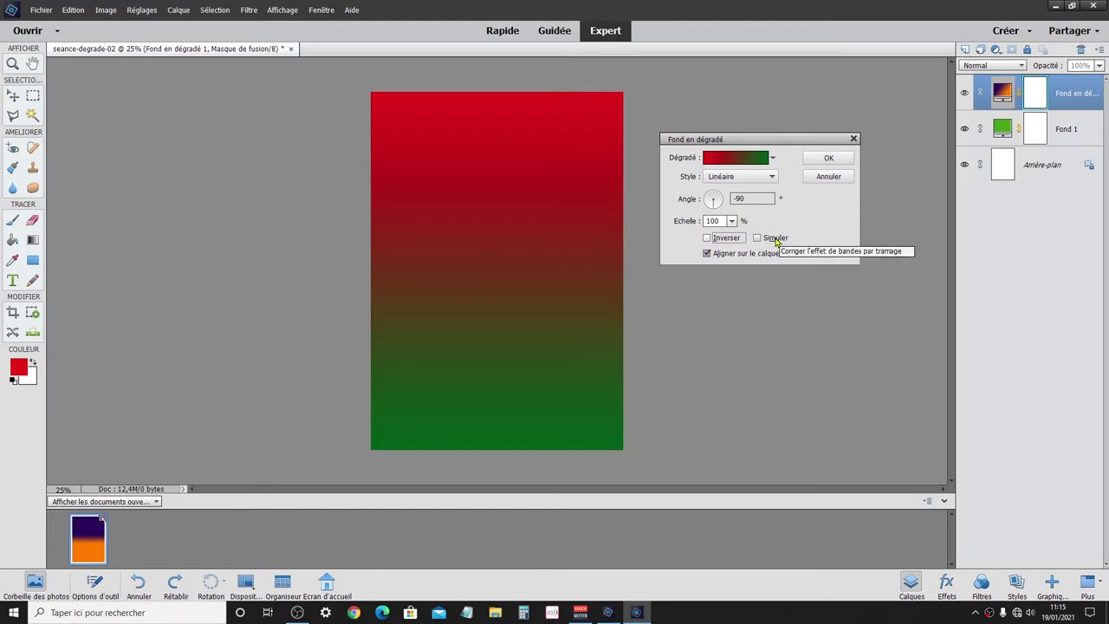
- Enable Simuler (dithering) on the gradient fill and reopen the Dégradé preset list
{"action": "left_click", "coordinate": [775, 239]}
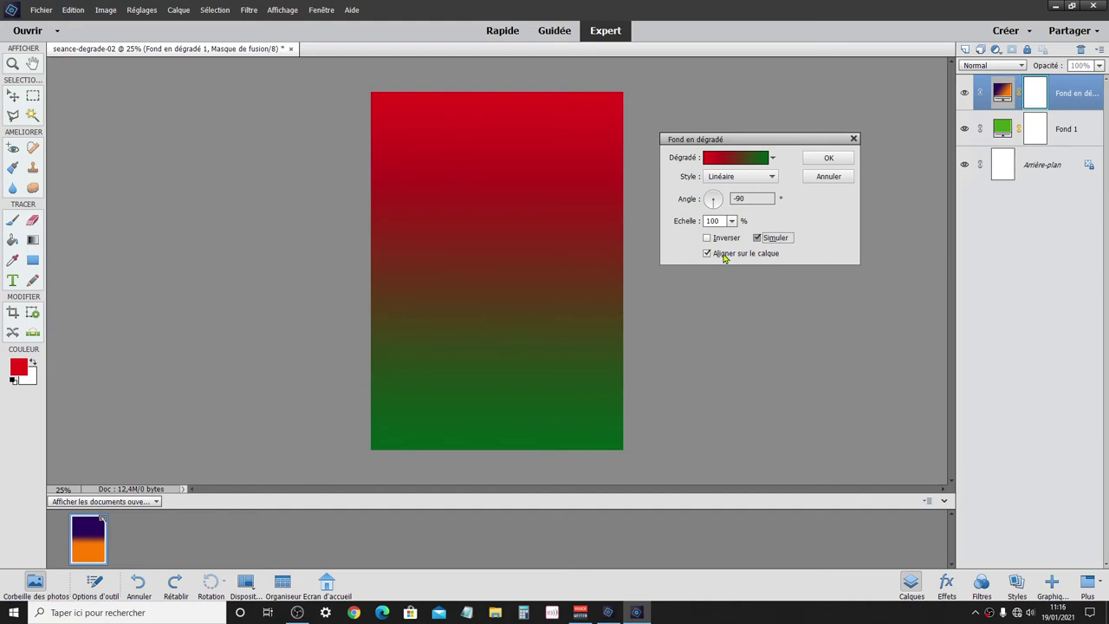
{"action": "left_click", "coordinate": [773, 159]}
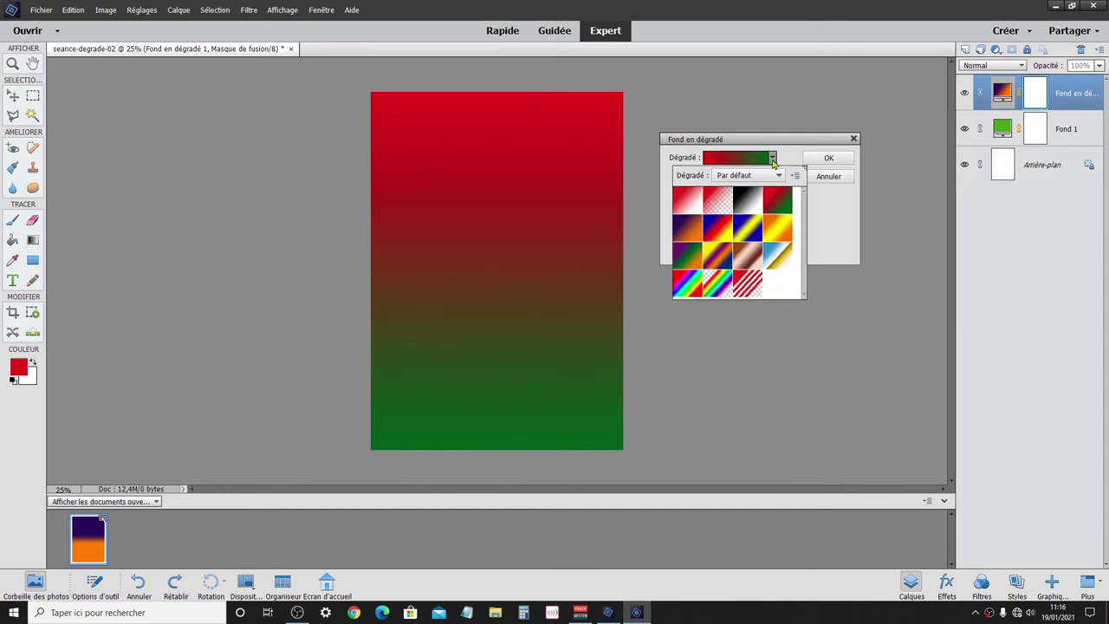
- Try the yellow–violet–orange–blue preset, keeping the Linear gradient style
{"action": "left_click", "coordinate": [721, 260]}
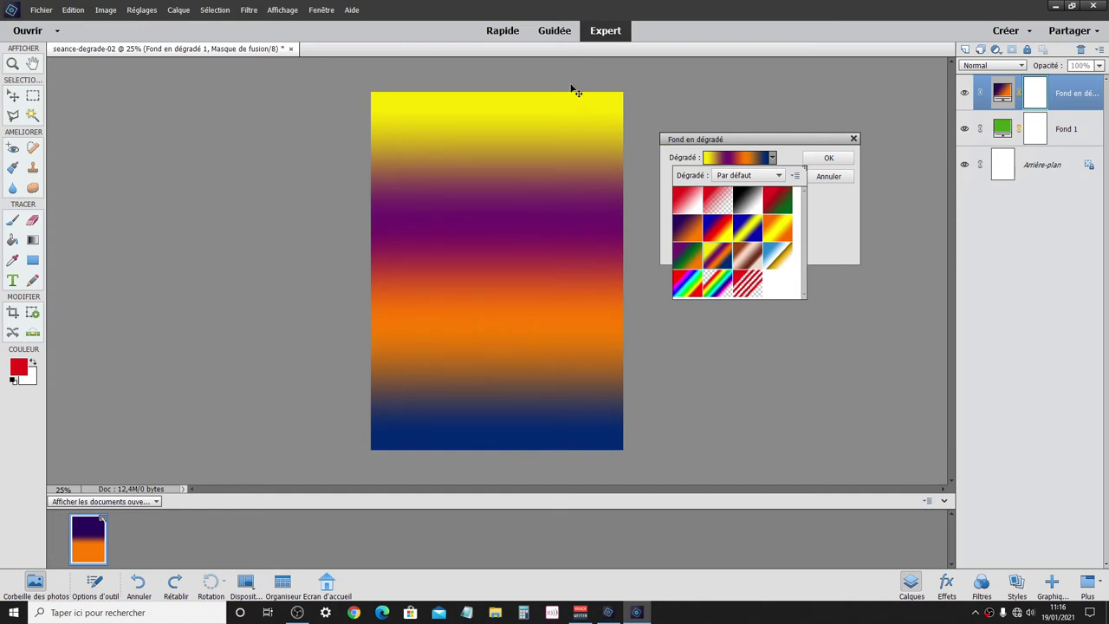
{"action": "left_click", "coordinate": [791, 158]}
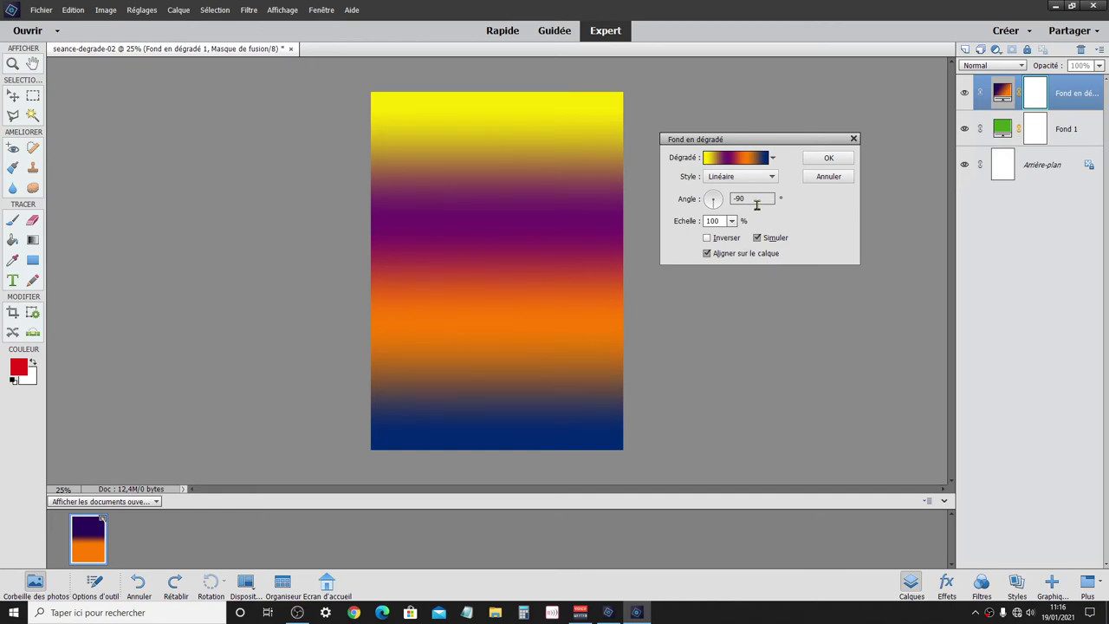
{"action": "left_click", "coordinate": [733, 177]}
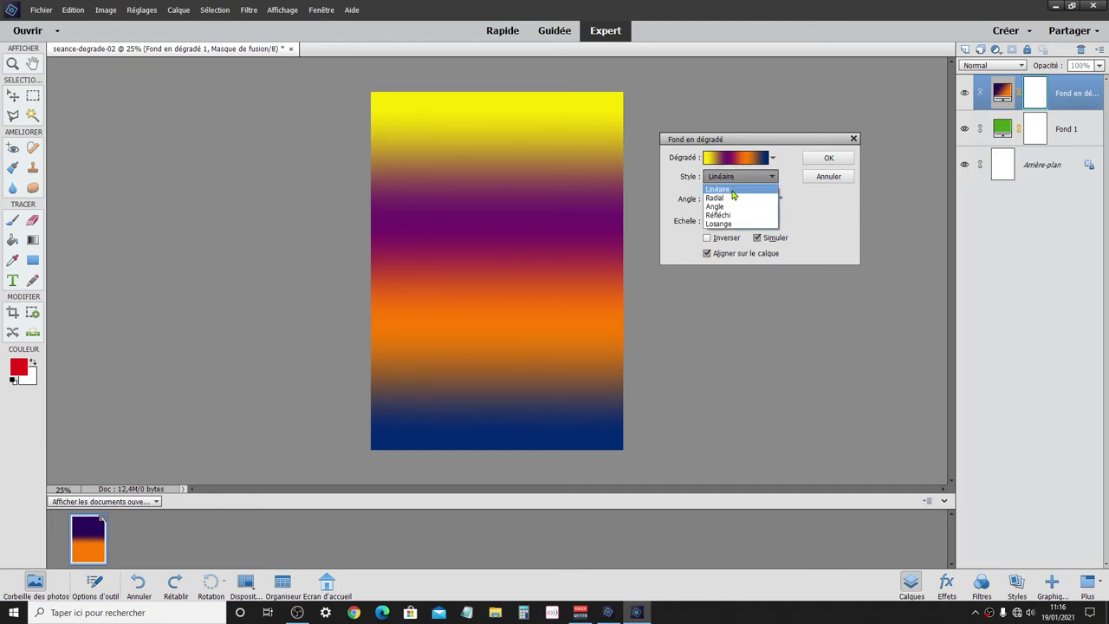
{"action": "left_click", "coordinate": [735, 188]}
- Apply the Violet, orange preset and open it in the Éditeur de dégradé
{"action": "left_click", "coordinate": [772, 159]}
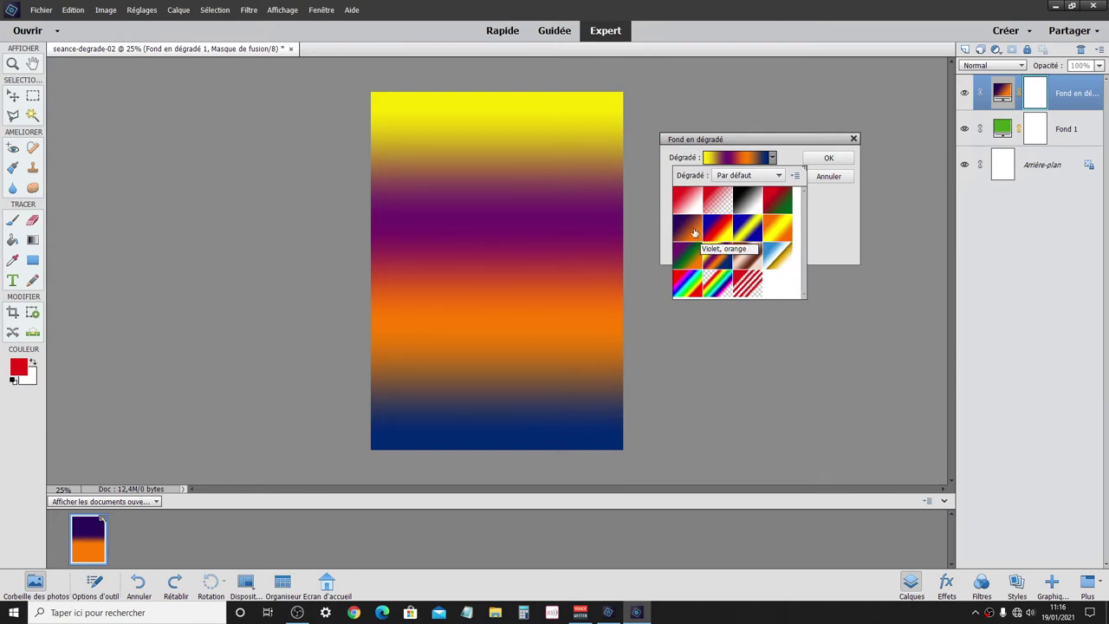
{"action": "left_click", "coordinate": [694, 233]}
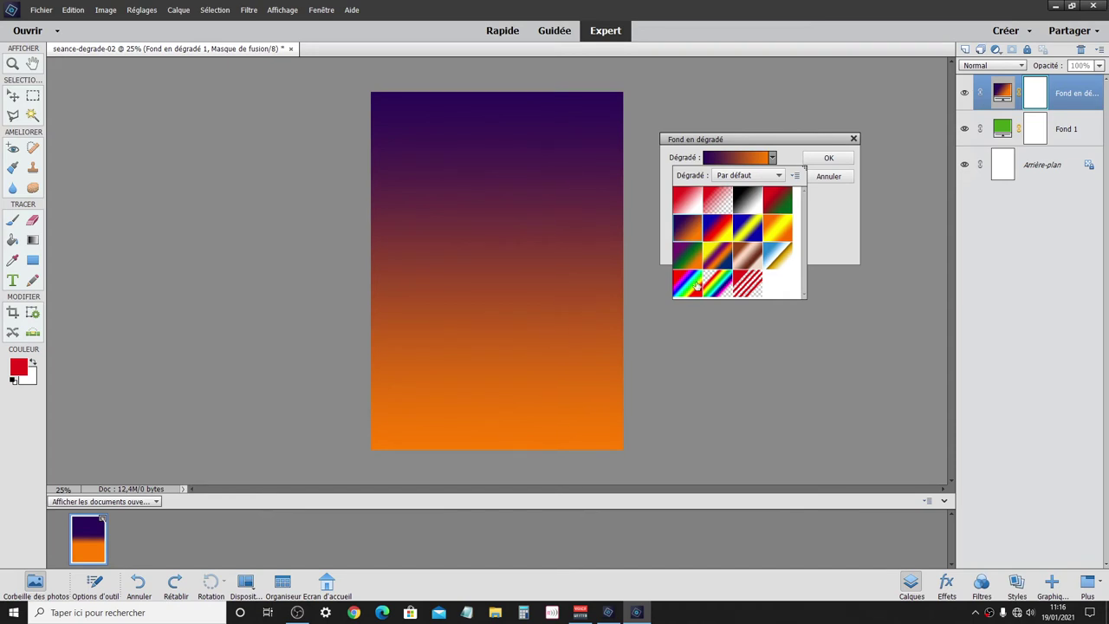
{"action": "double_click", "coordinate": [689, 234]}
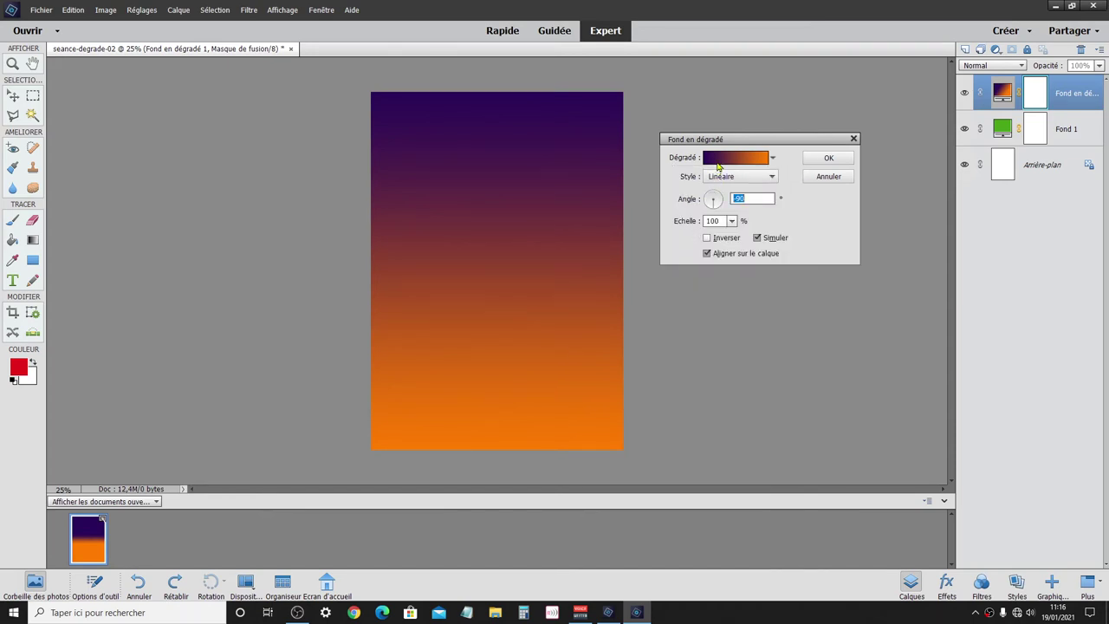
{"action": "left_click", "coordinate": [720, 163]}
{"action": "left_click", "coordinate": [1048, 335]}
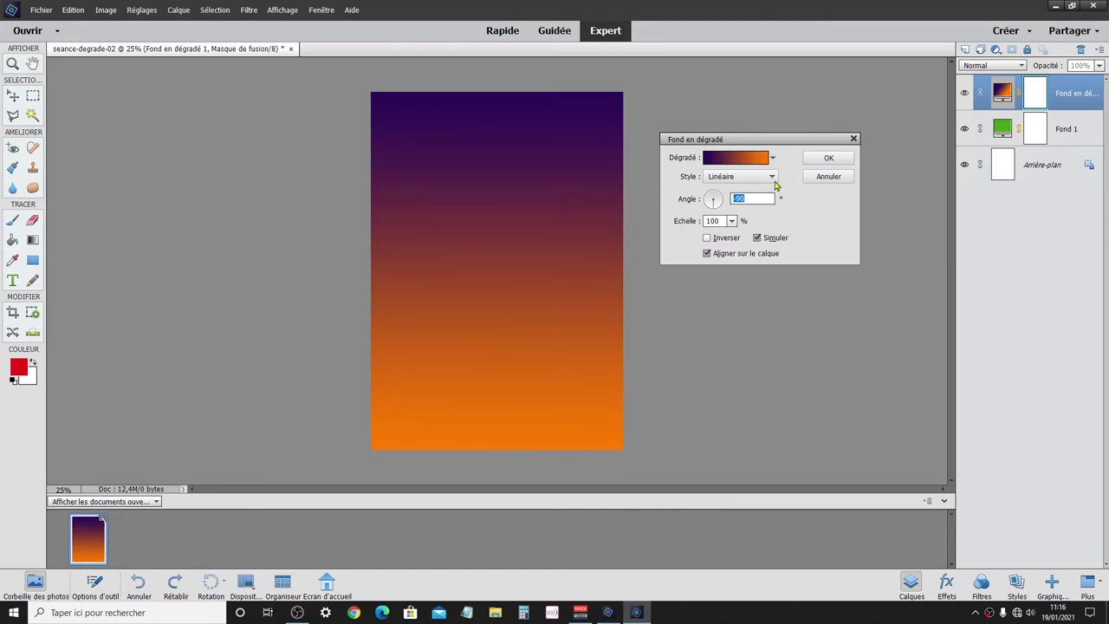
{"action": "left_click", "coordinate": [723, 161]}
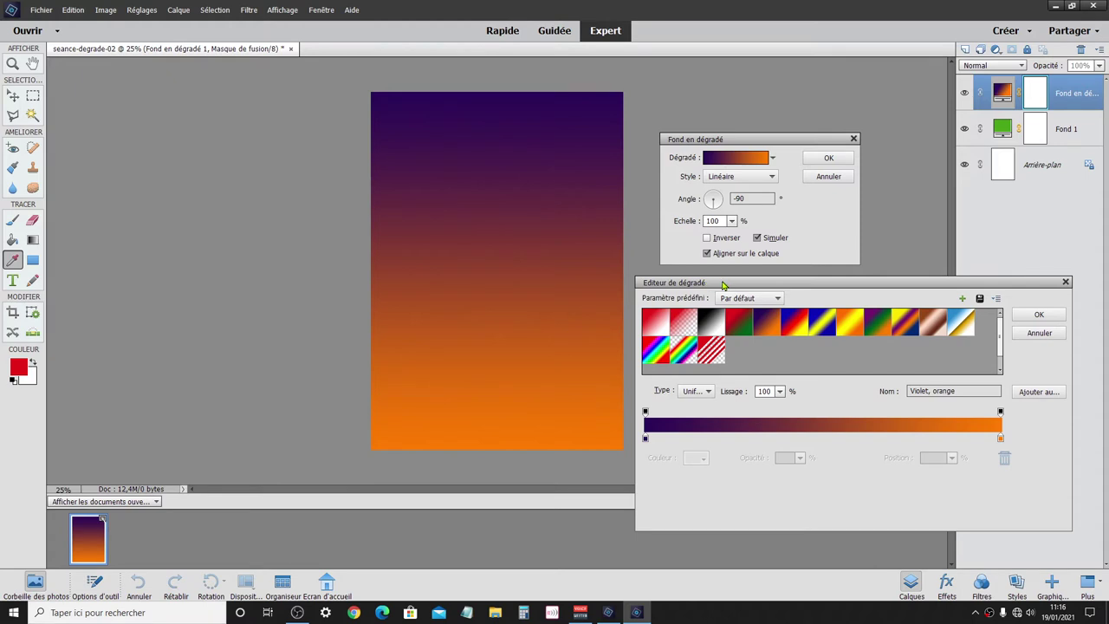
- Slide the violet colour stop from the start to about 50% Position
{"action": "left_click_drag", "start_coordinate": [706, 283], "coordinate": [687, 275]}
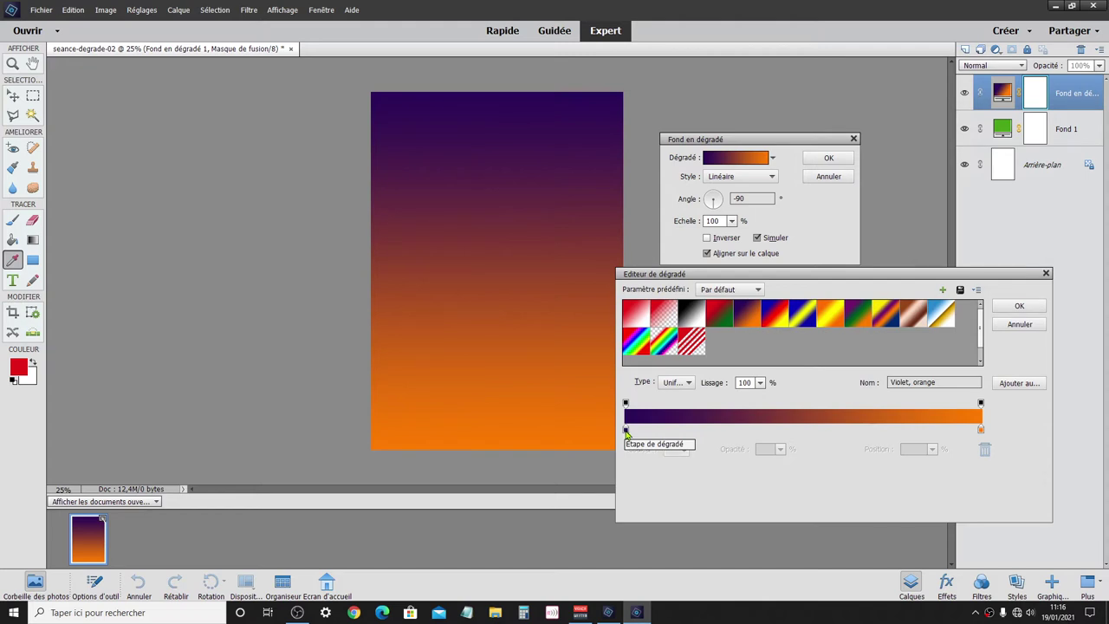
{"action": "left_click", "coordinate": [626, 431]}
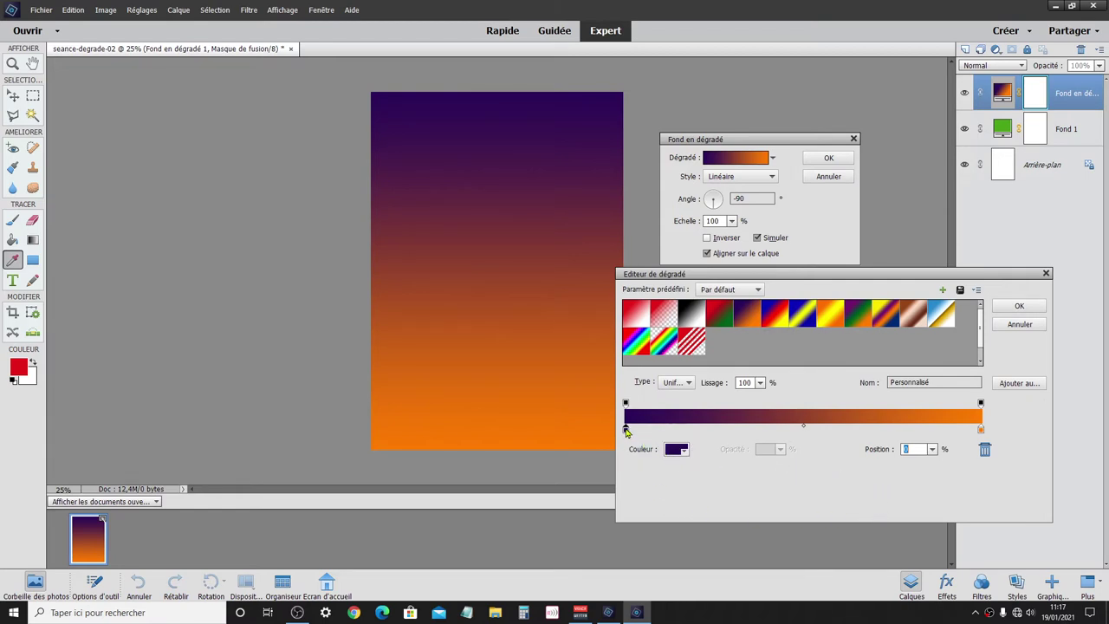
{"action": "left_click_drag", "start_coordinate": [626, 431], "coordinate": [720, 433]}
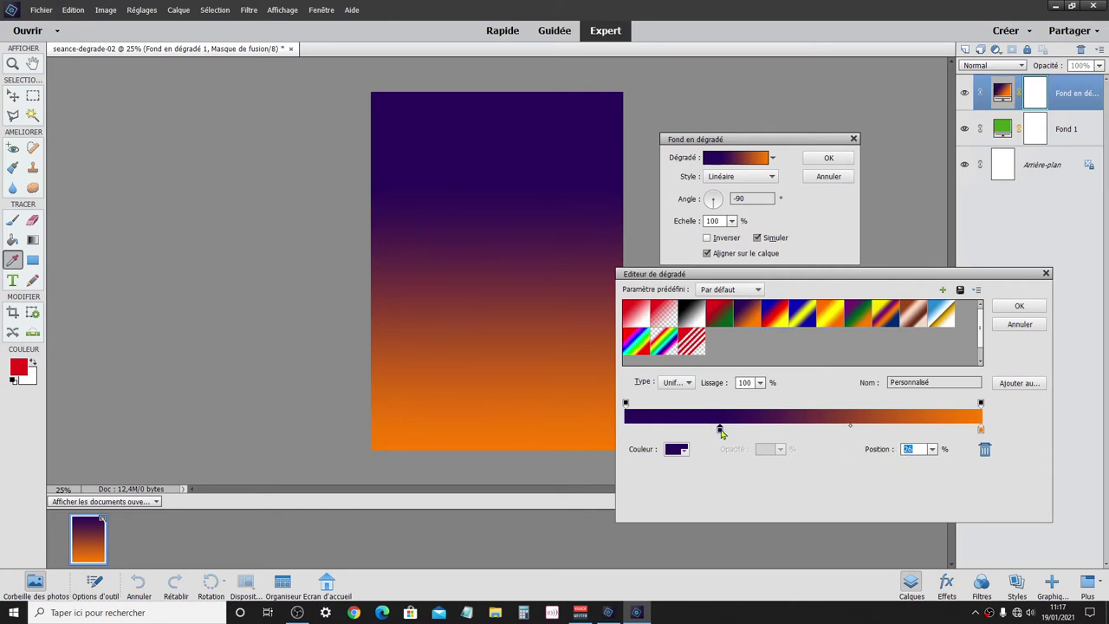
{"action": "left_click_drag", "start_coordinate": [719, 429], "coordinate": [783, 428]}
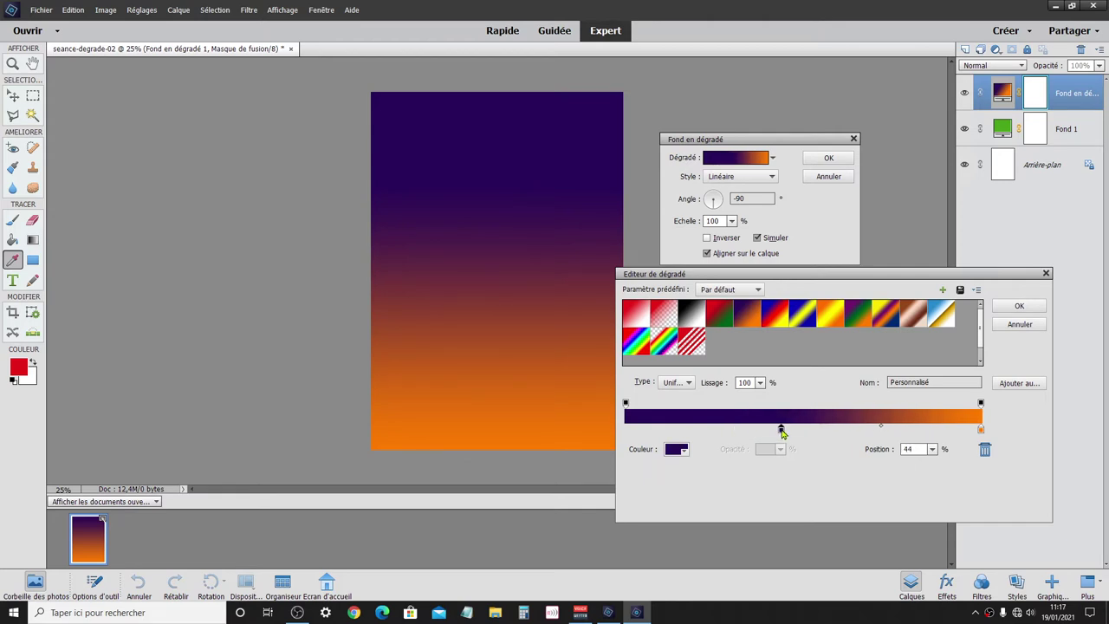
{"action": "left_click_drag", "start_coordinate": [783, 430], "coordinate": [802, 432]}
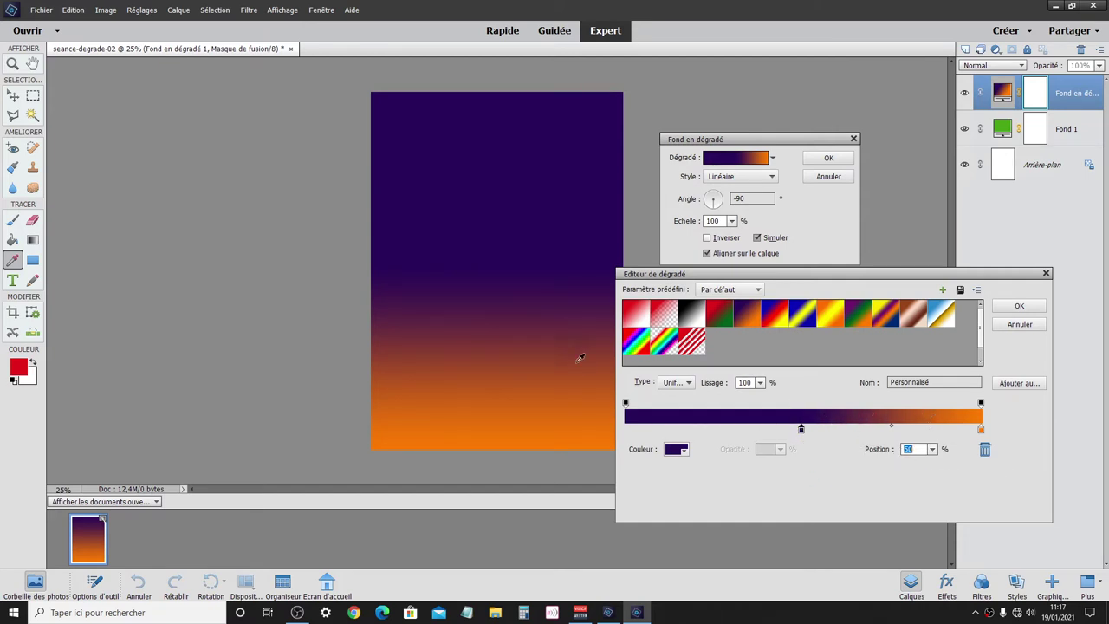
- Experiment with the orange stop around 75–79% and the blend midpoint near 24%
{"action": "left_click", "coordinate": [982, 431]}
{"action": "type", "text": "75"}
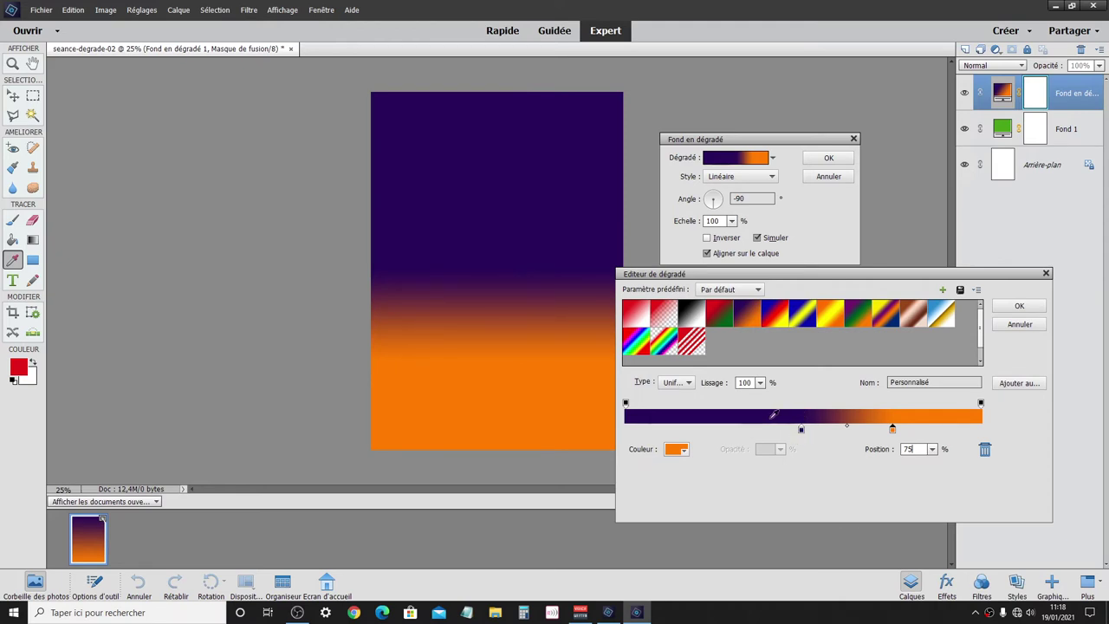
{"action": "left_click", "coordinate": [802, 430]}
{"action": "left_click", "coordinate": [893, 431]}
{"action": "left_click_drag", "start_coordinate": [878, 451], "coordinate": [885, 457]}
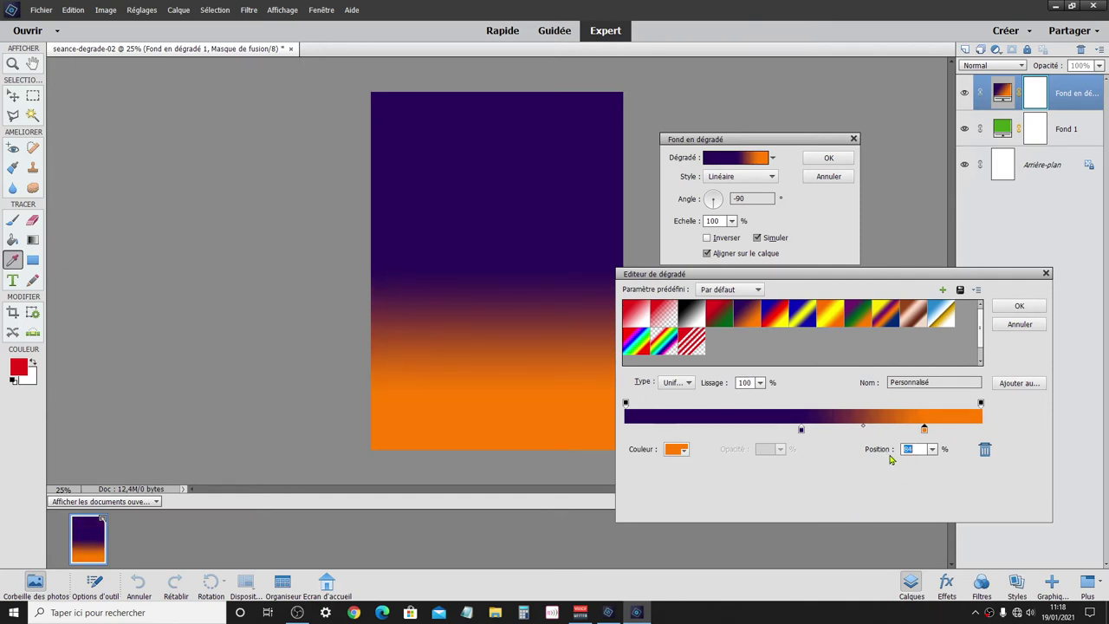
{"action": "left_click_drag", "start_coordinate": [884, 452], "coordinate": [887, 451]}
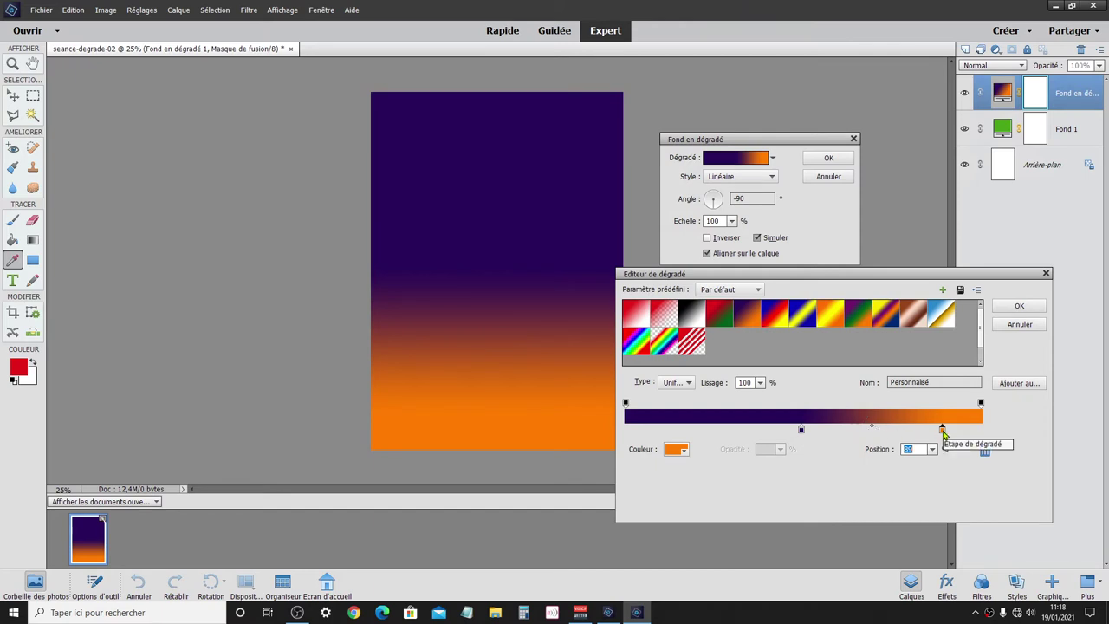
{"action": "left_click", "coordinate": [873, 428]}
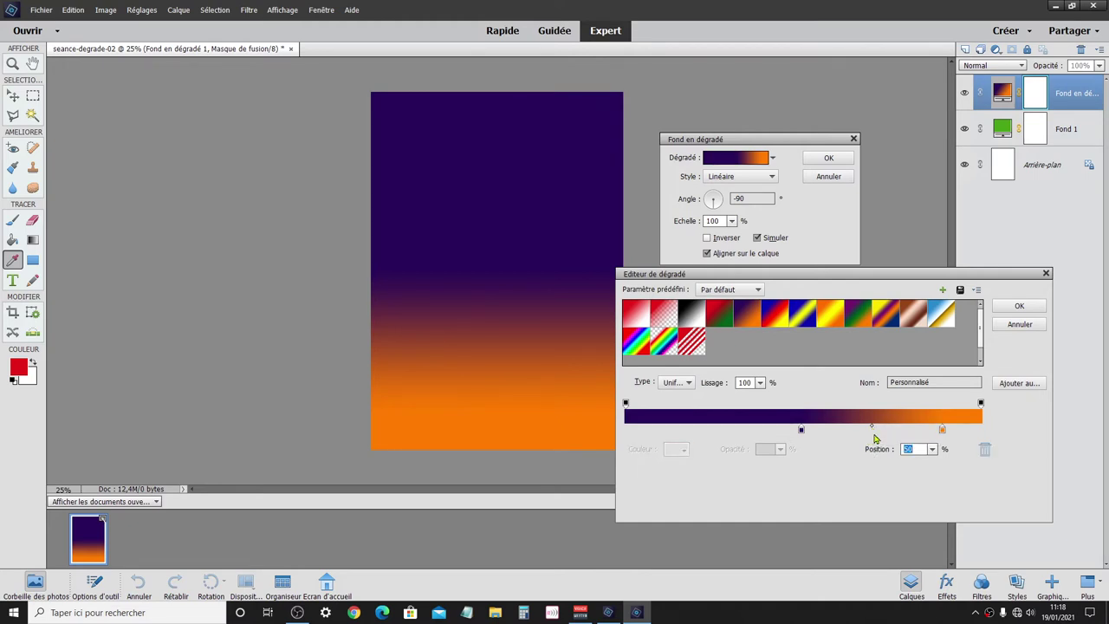
{"action": "left_click_drag", "start_coordinate": [873, 428], "coordinate": [828, 431]}
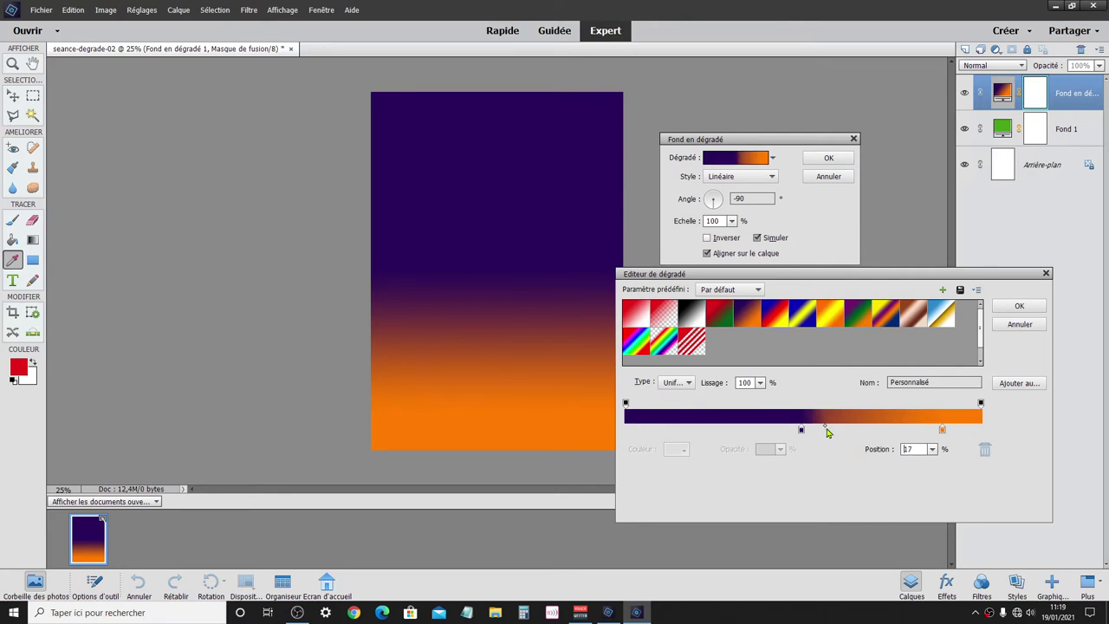
{"action": "left_click_drag", "start_coordinate": [830, 431], "coordinate": [830, 430]}
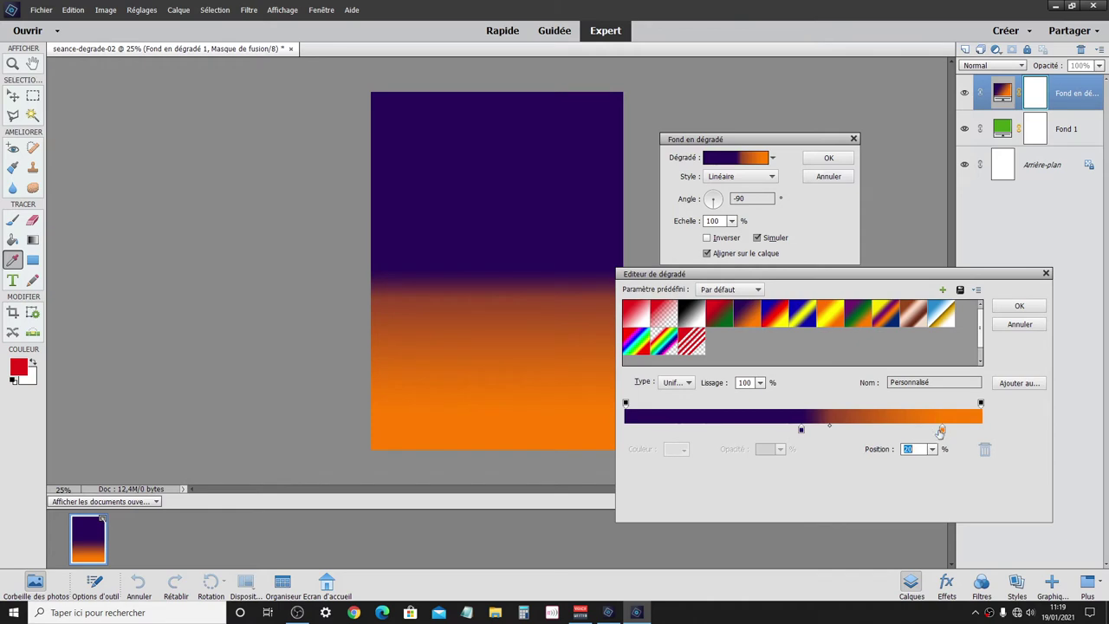
- Put the orange stop at 100%, violet at 0%, and the midpoint at 50%
{"action": "left_click", "coordinate": [942, 431]}
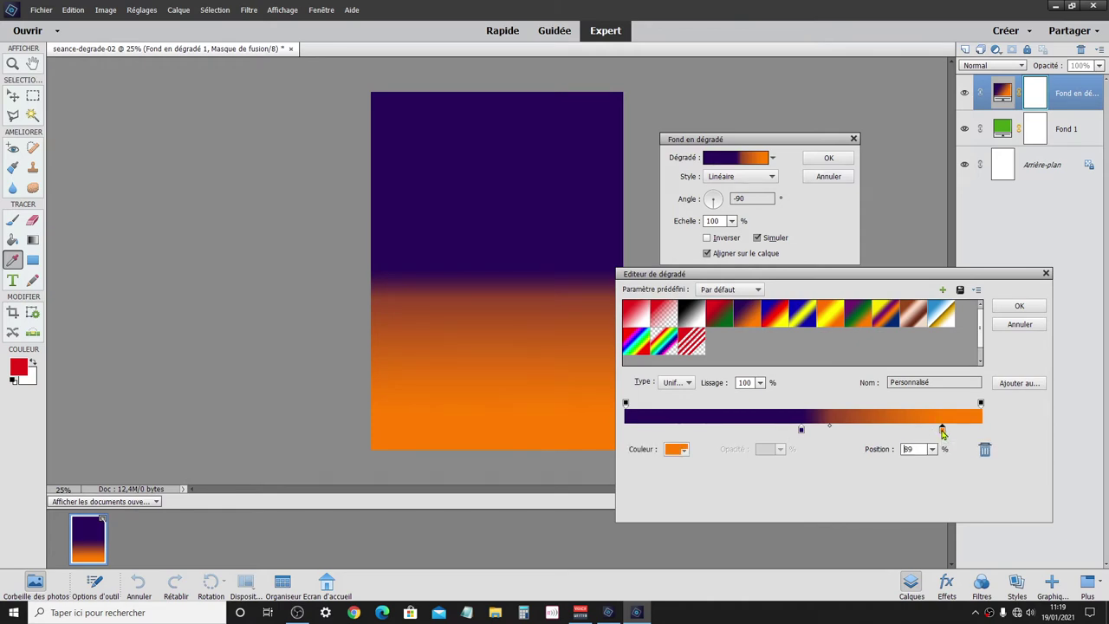
{"action": "left_click_drag", "start_coordinate": [943, 431], "coordinate": [982, 430]}
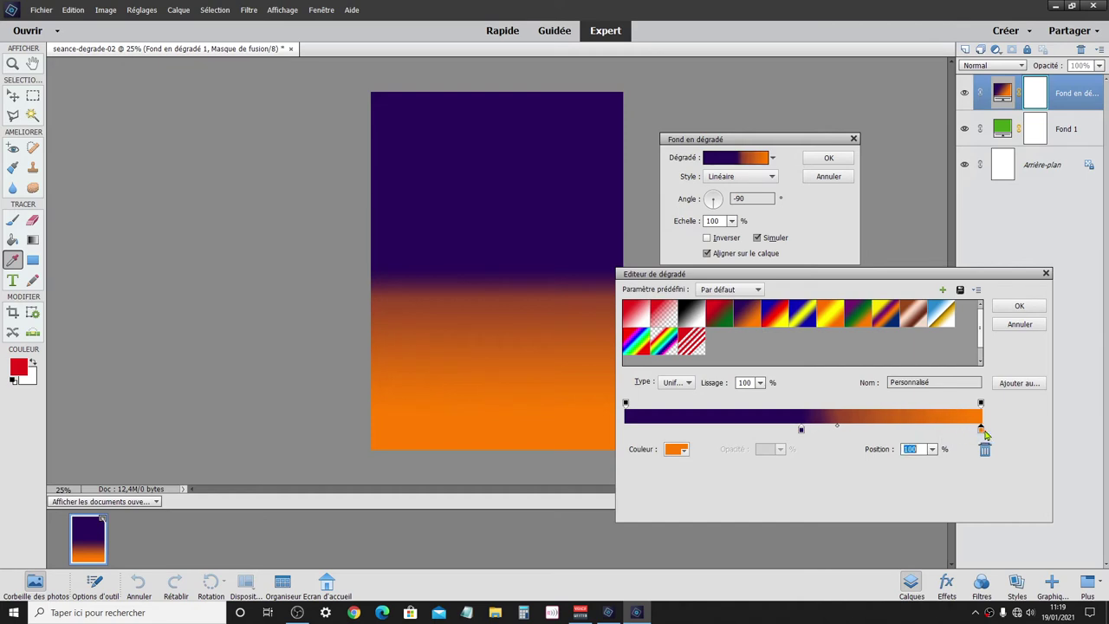
{"action": "left_click", "coordinate": [801, 430]}
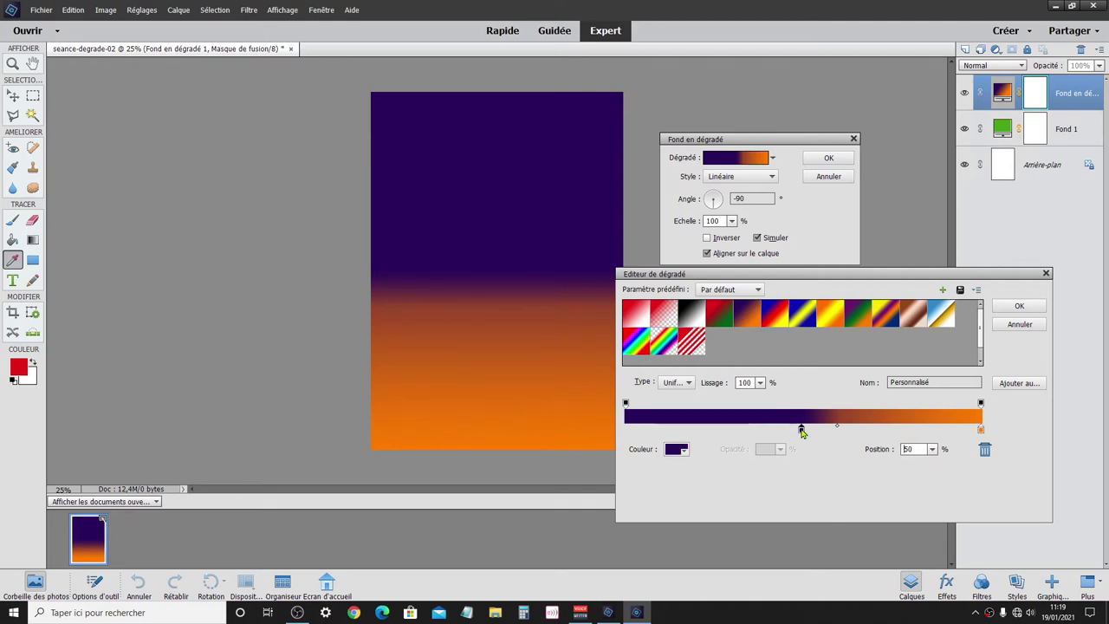
{"action": "left_click_drag", "start_coordinate": [801, 430], "coordinate": [626, 431]}
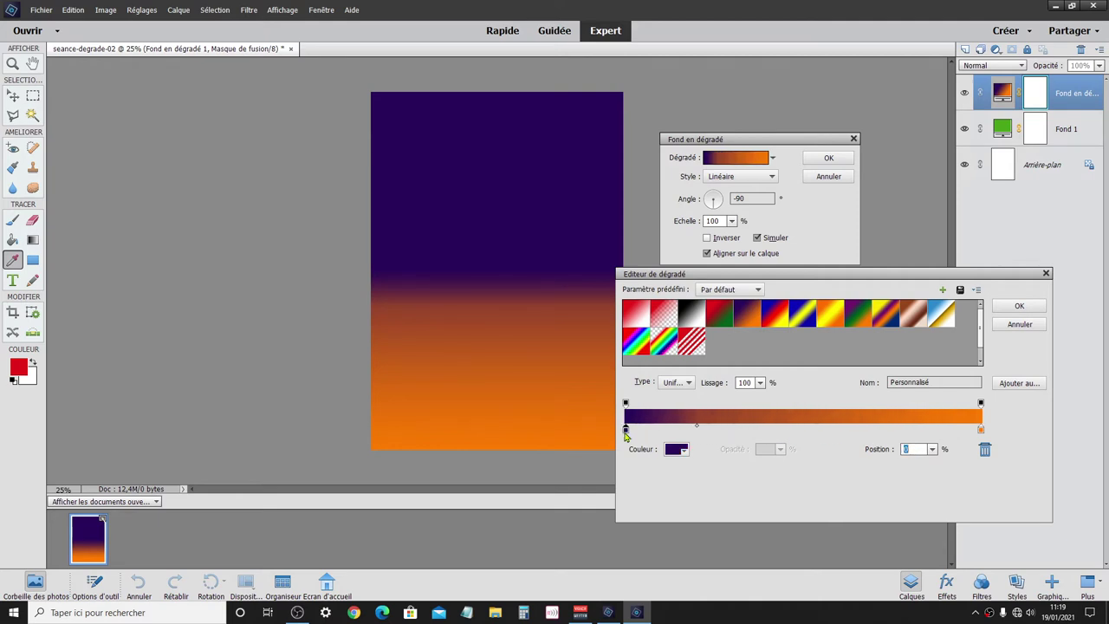
{"action": "left_click", "coordinate": [697, 426]}
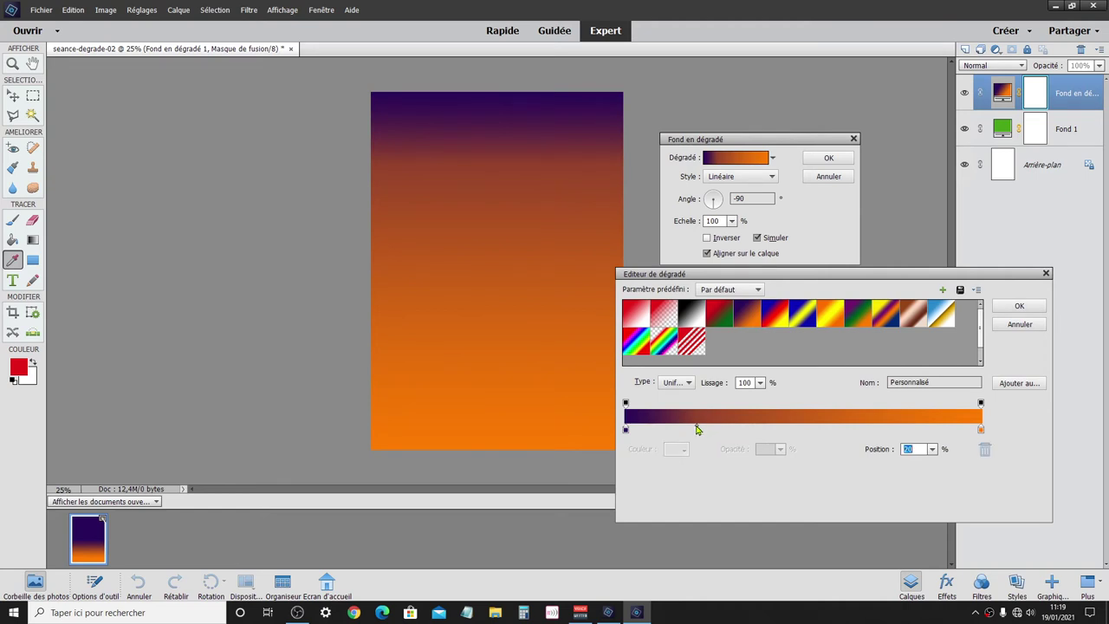
{"action": "type", "text": "50"}
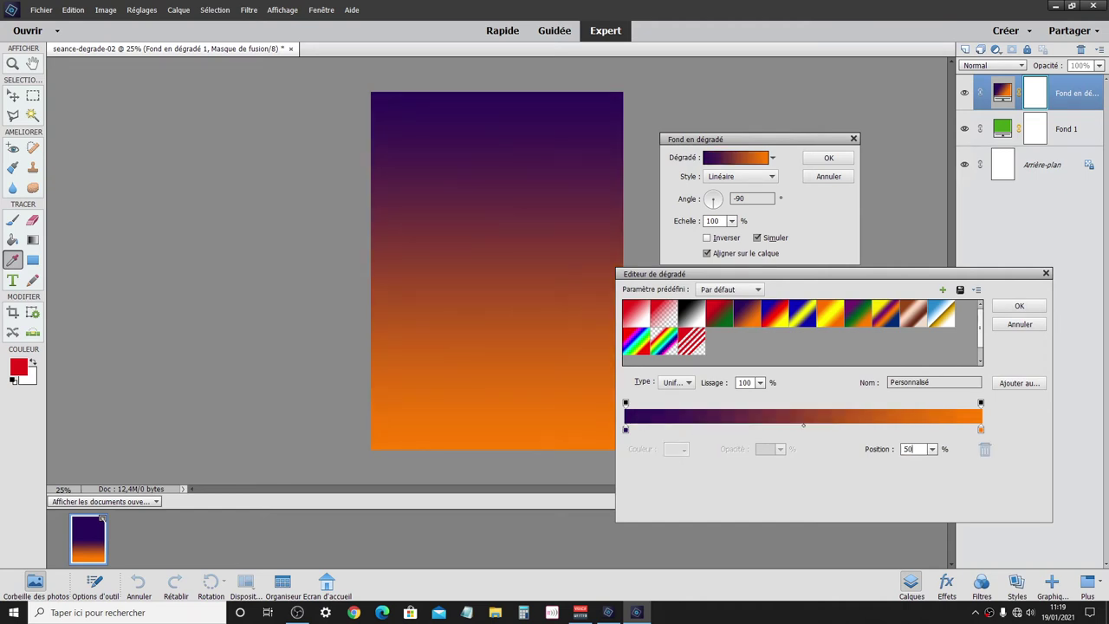
{"action": "left_click_drag", "start_coordinate": [774, 281], "coordinate": [795, 275]}
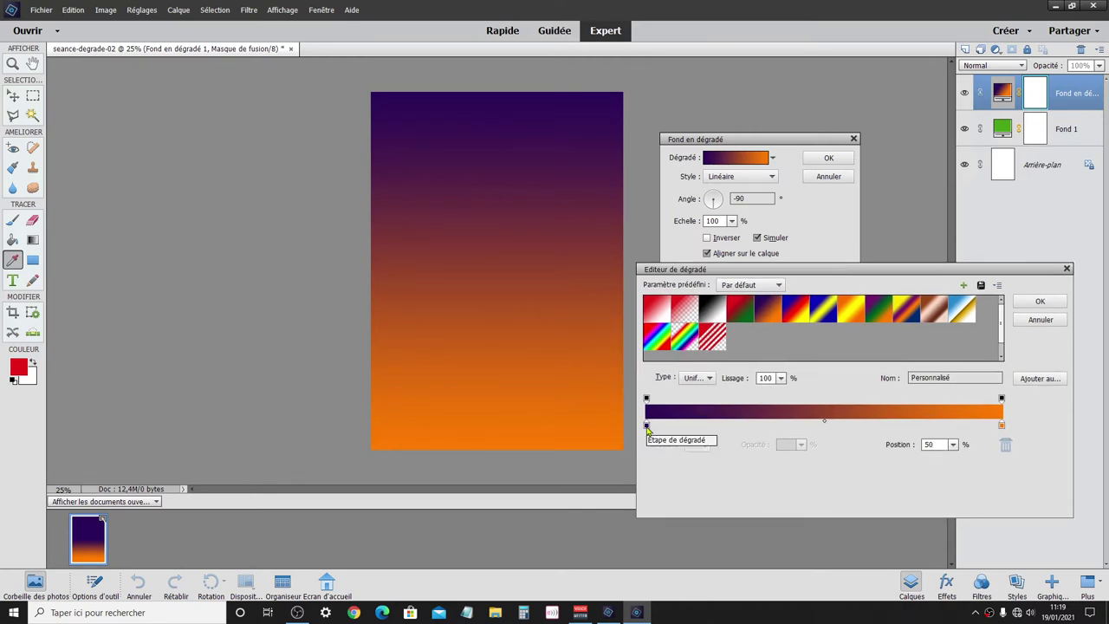
- Pick a light lavender for the starting colour stop in the Color Picker
{"action": "left_click", "coordinate": [647, 425]}
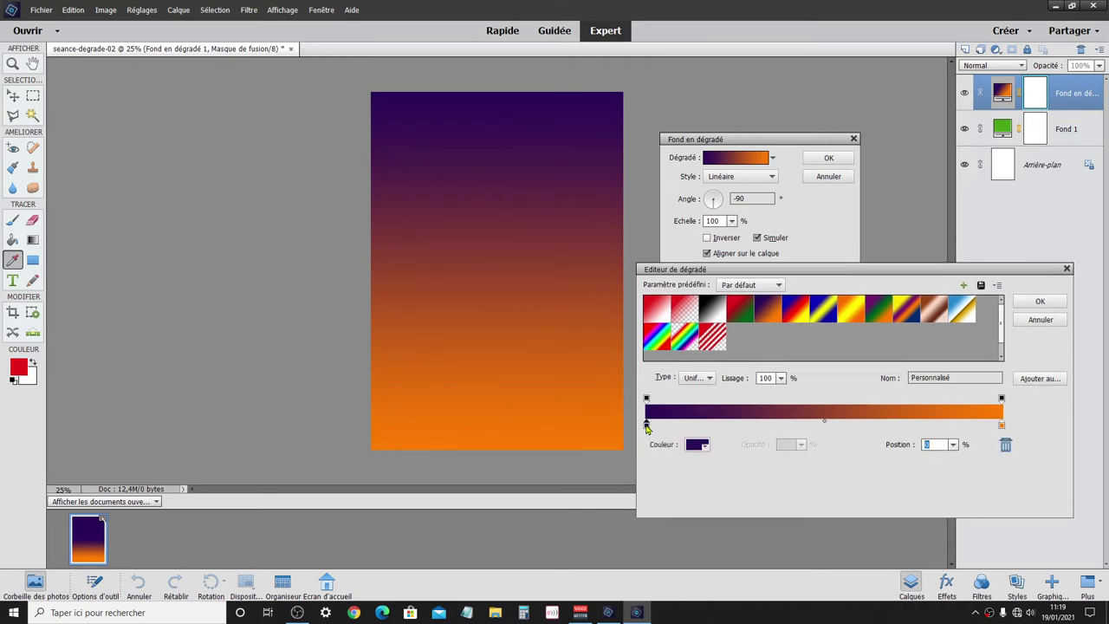
{"action": "left_click", "coordinate": [697, 444]}
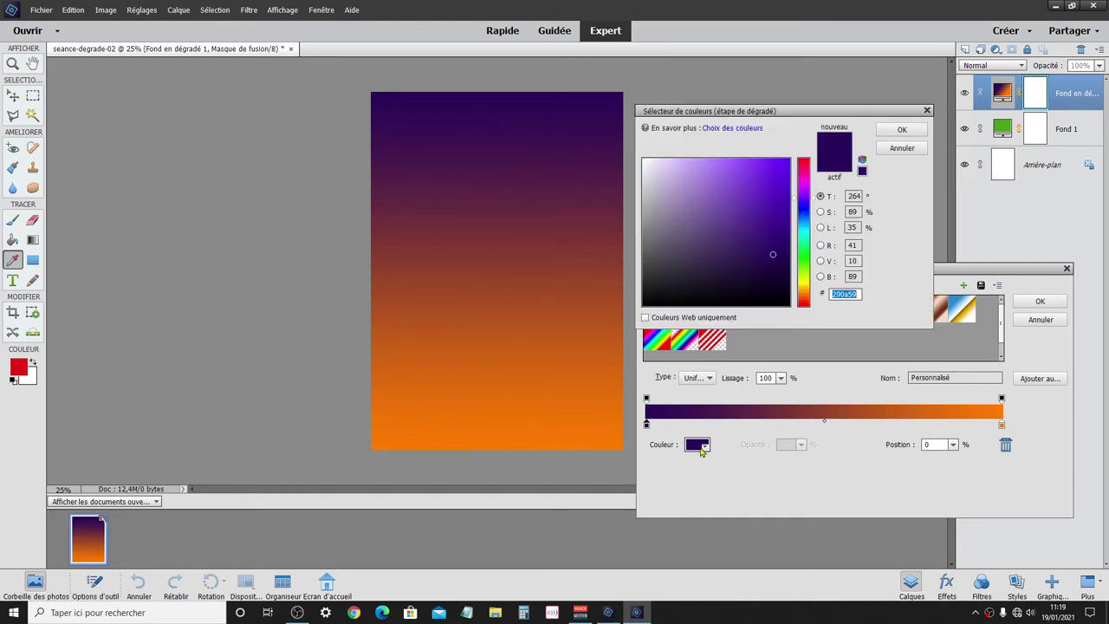
{"action": "left_click_drag", "start_coordinate": [686, 114], "coordinate": [660, 124]}
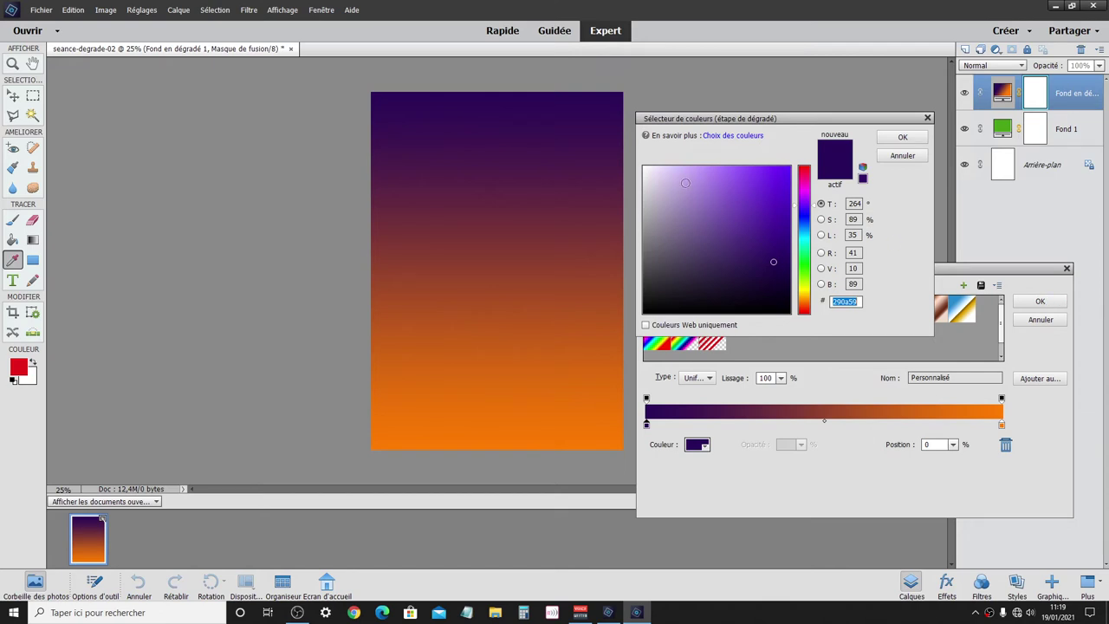
{"action": "left_click", "coordinate": [676, 181]}
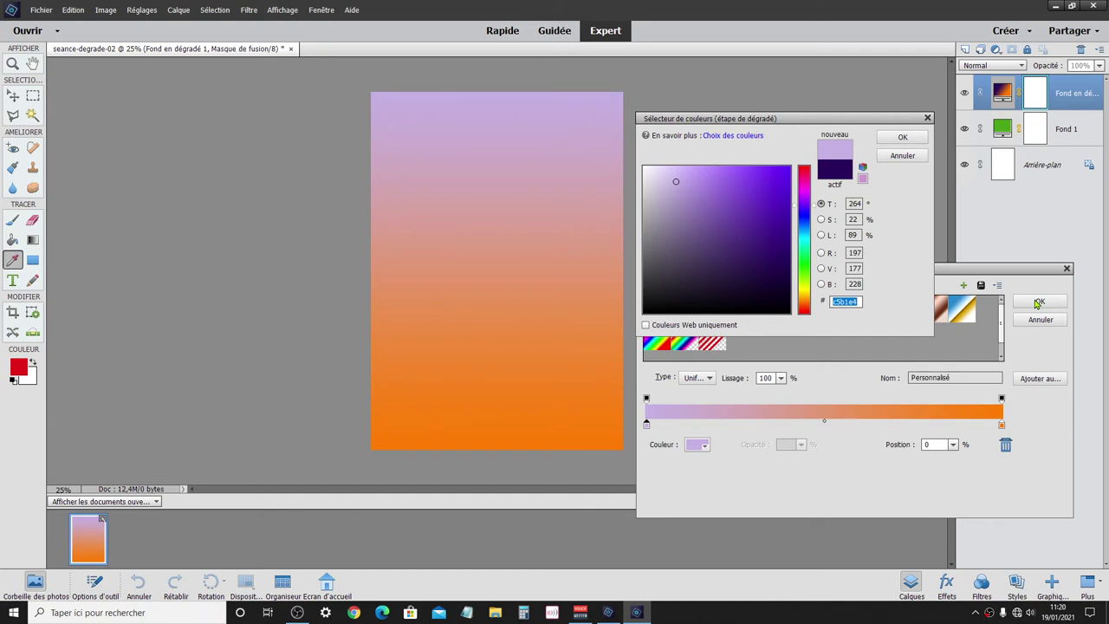
{"action": "left_click", "coordinate": [903, 139]}
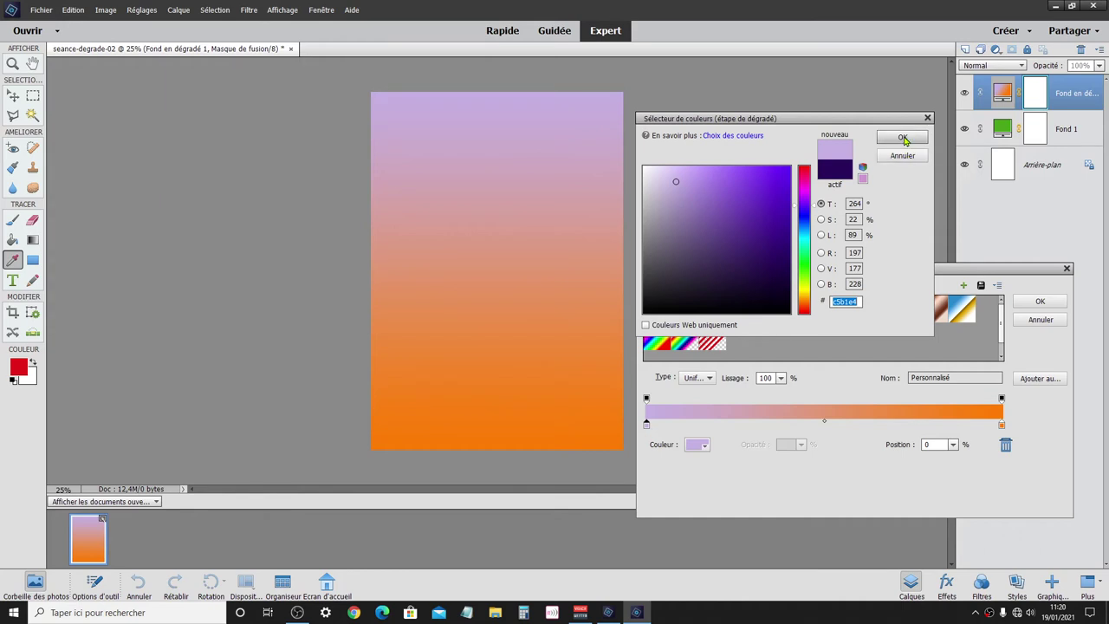
- After trying other purples, settle on lavender c2b1dd for the start colour
{"action": "left_click_drag", "start_coordinate": [876, 119], "coordinate": [871, 88]}
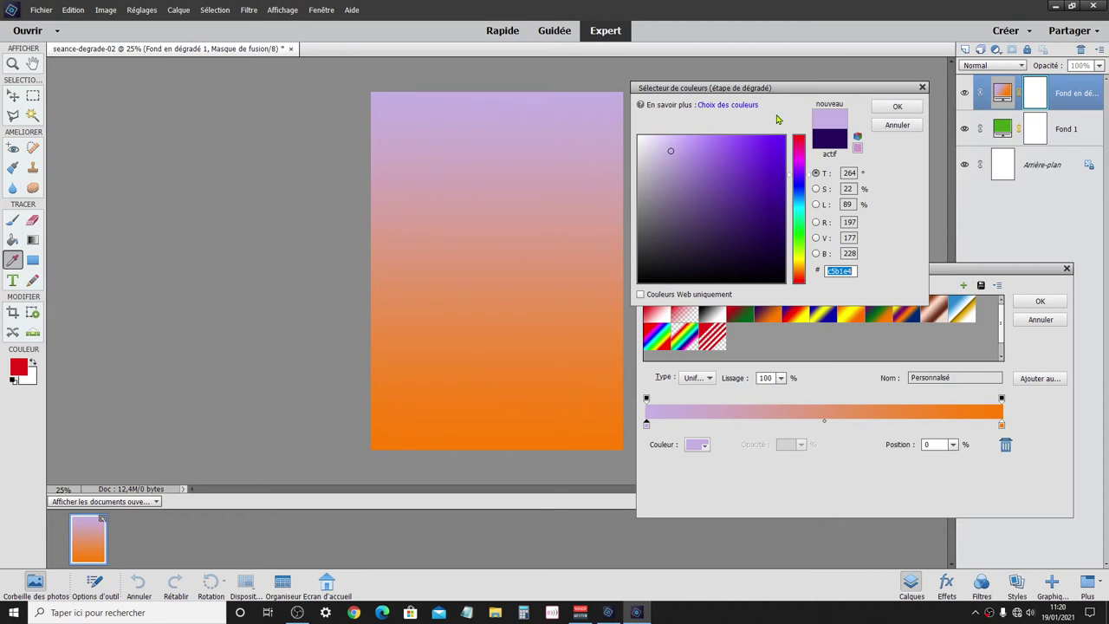
{"action": "left_click_drag", "start_coordinate": [776, 88], "coordinate": [783, 72]}
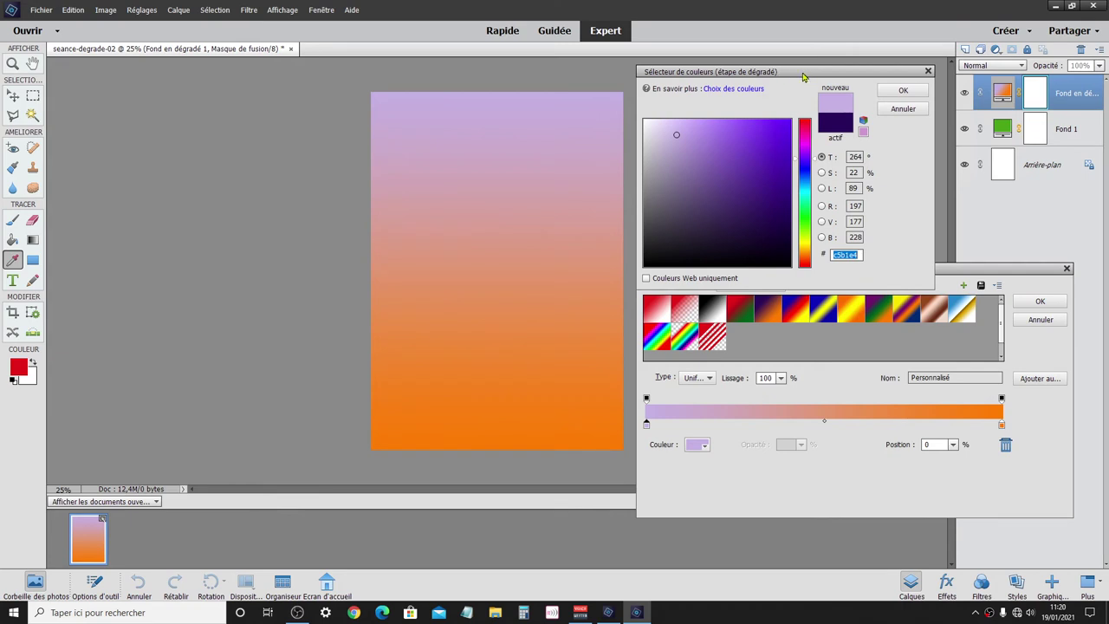
{"action": "left_click_drag", "start_coordinate": [803, 77], "coordinate": [801, 73]}
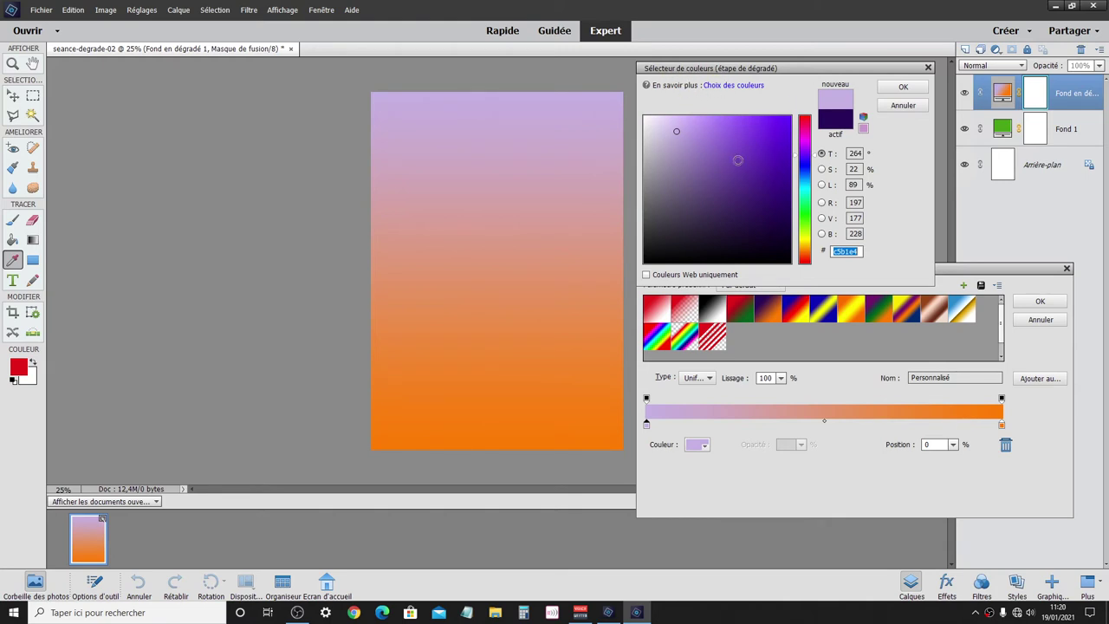
{"action": "left_click", "coordinate": [756, 172]}
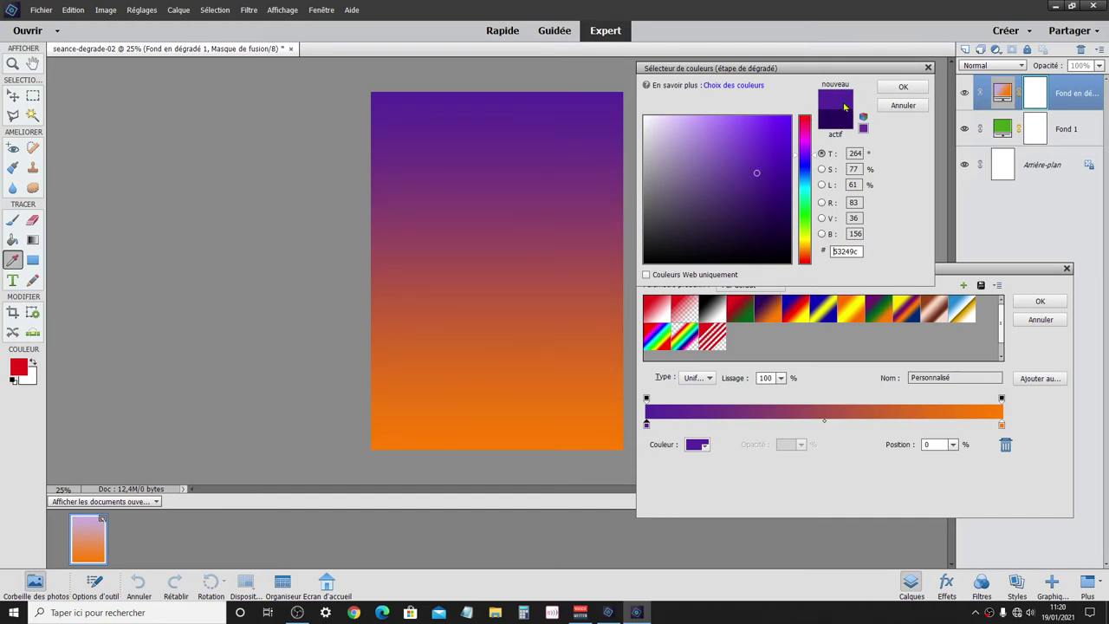
{"action": "left_click", "coordinate": [772, 217]}
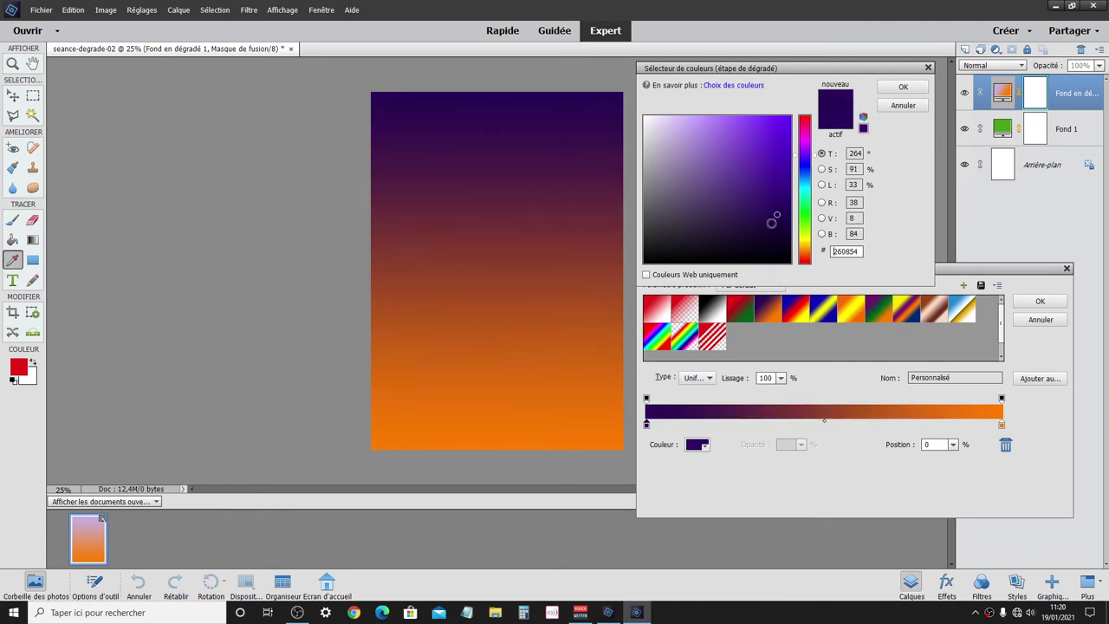
{"action": "left_click", "coordinate": [771, 137]}
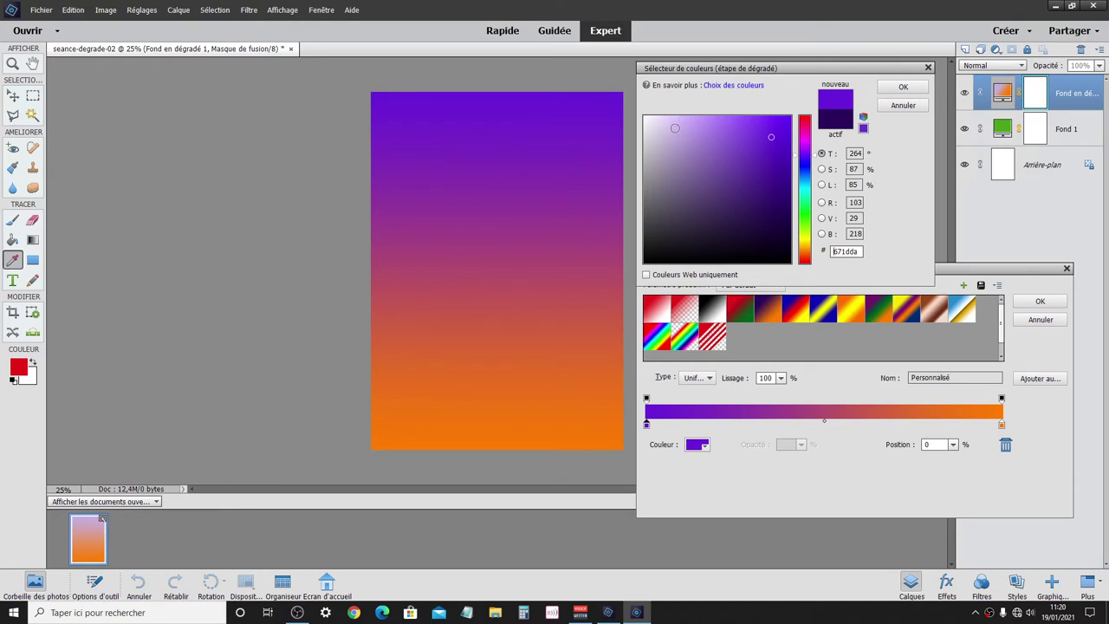
{"action": "left_click", "coordinate": [673, 135]}
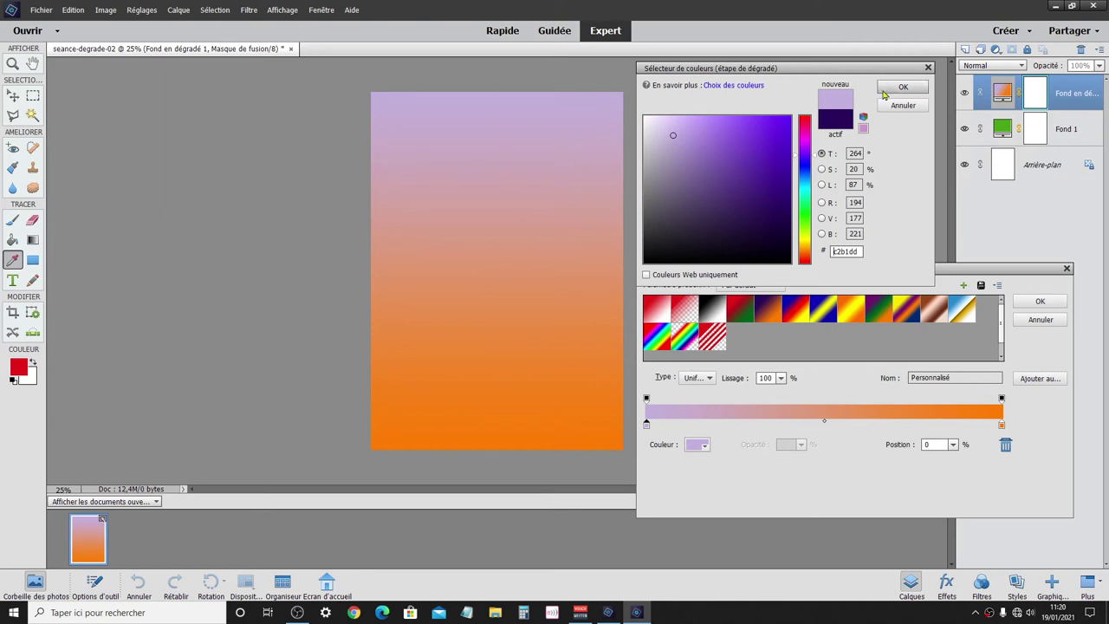
{"action": "left_click", "coordinate": [892, 90]}
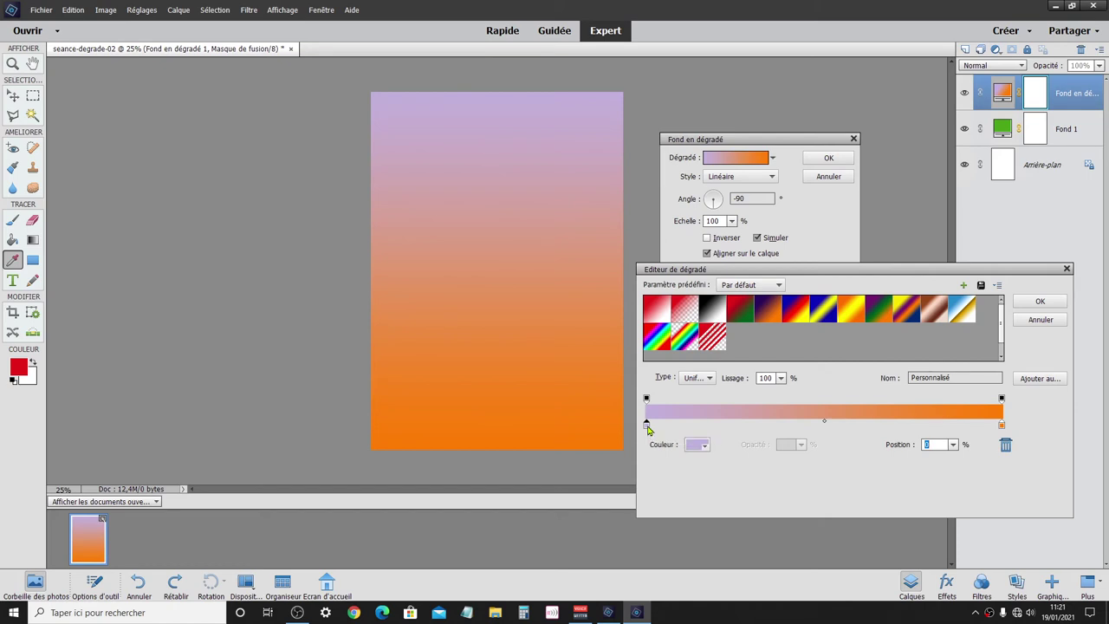
- Change the starting colour stop back to dark purple 3d147e
{"action": "double_click", "coordinate": [647, 426]}
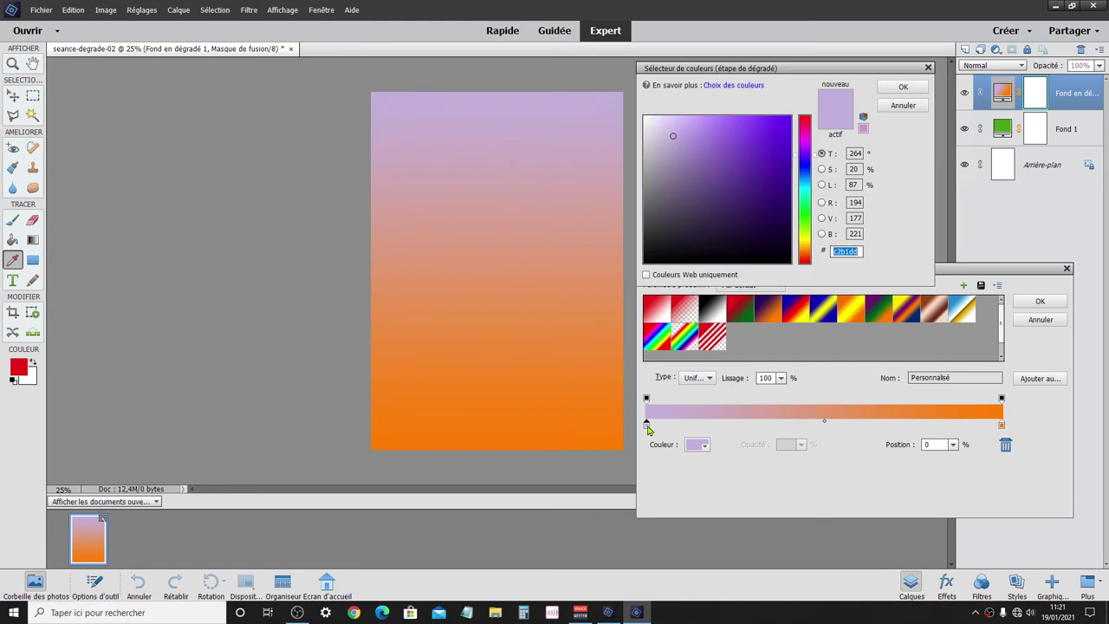
{"action": "left_click", "coordinate": [910, 109]}
{"action": "left_click", "coordinate": [698, 445]}
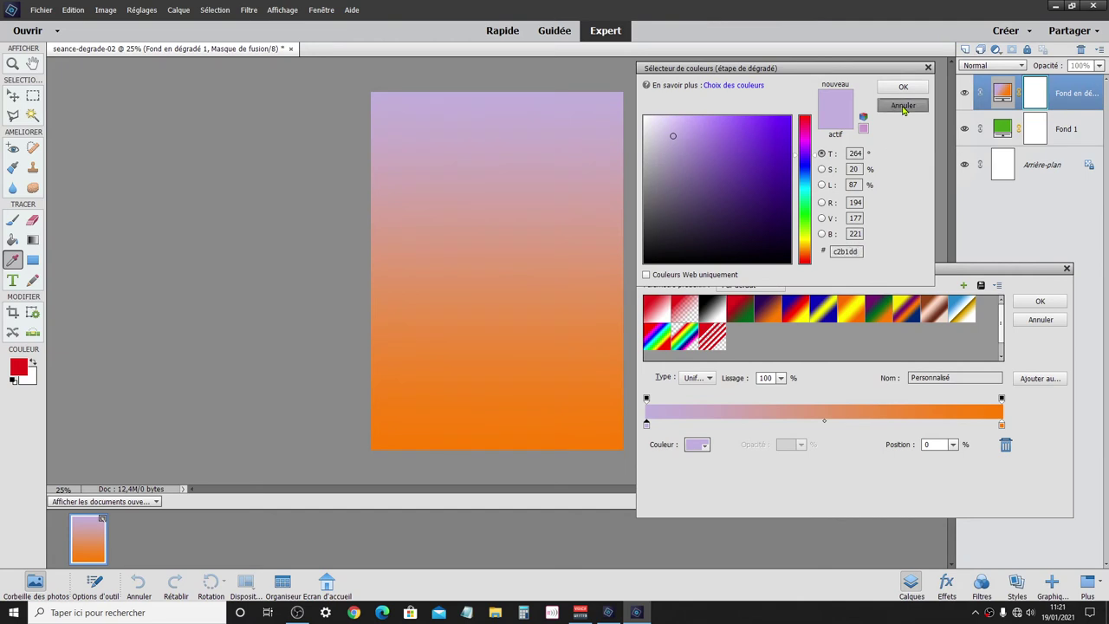
{"action": "left_click", "coordinate": [905, 108]}
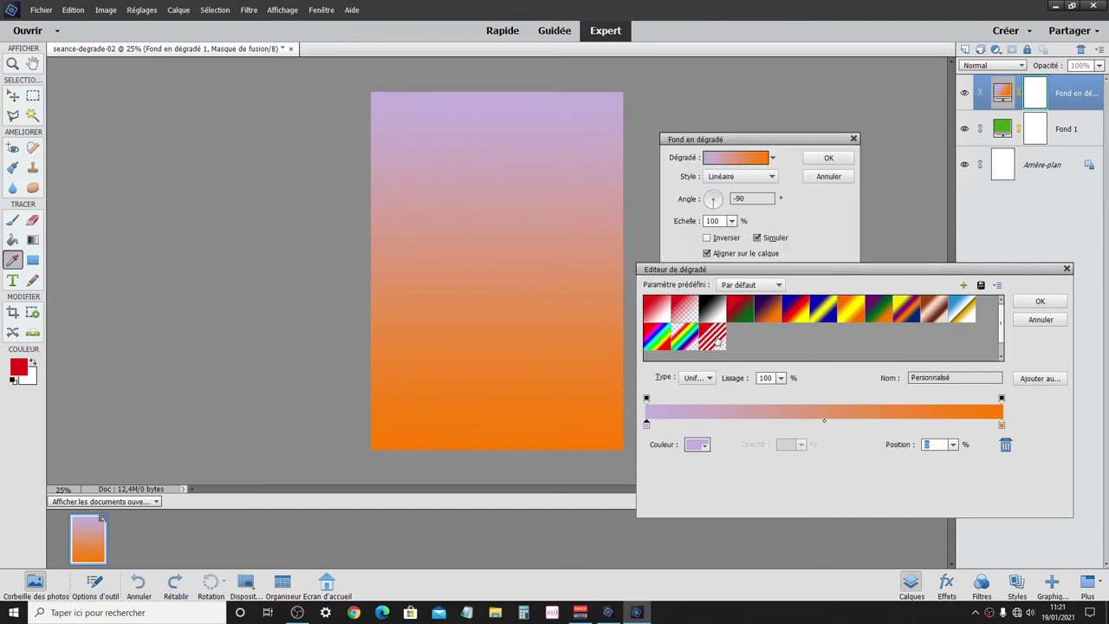
{"action": "double_click", "coordinate": [646, 424]}
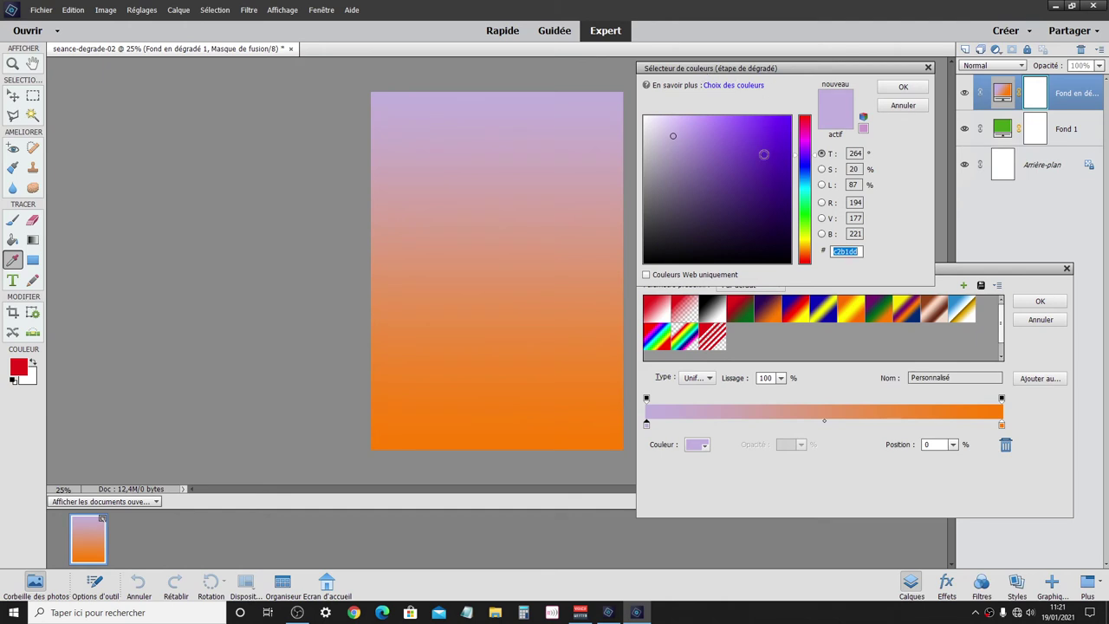
{"action": "left_click", "coordinate": [768, 190]}
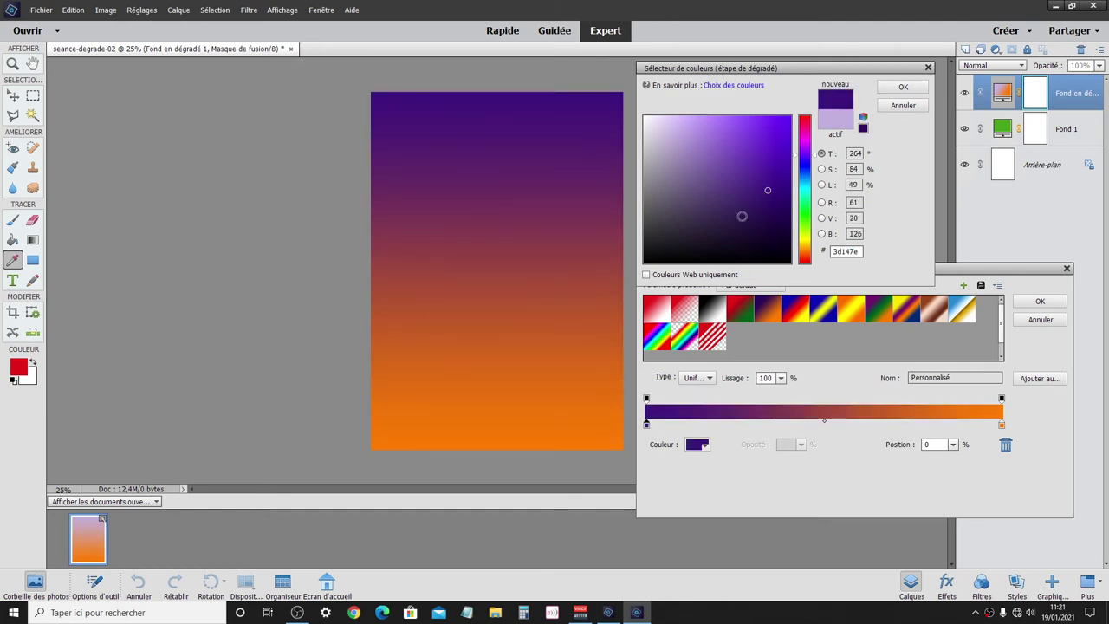
{"action": "left_click", "coordinate": [899, 87]}
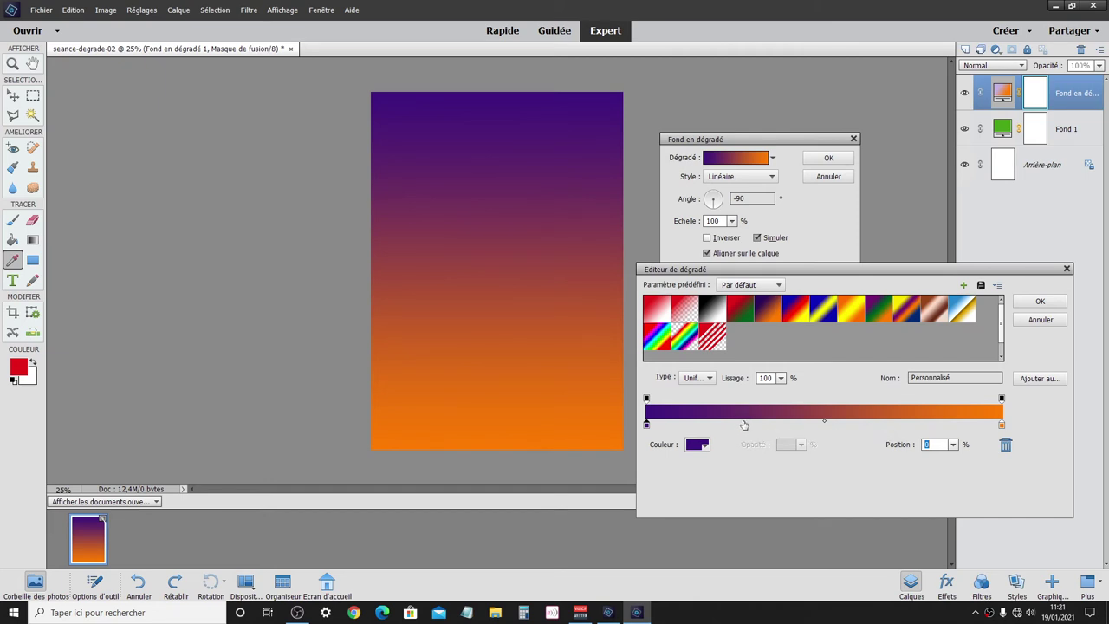
- Add a second deep-purple colour stop at 27% on the gradient bar
{"action": "left_click", "coordinate": [742, 424]}
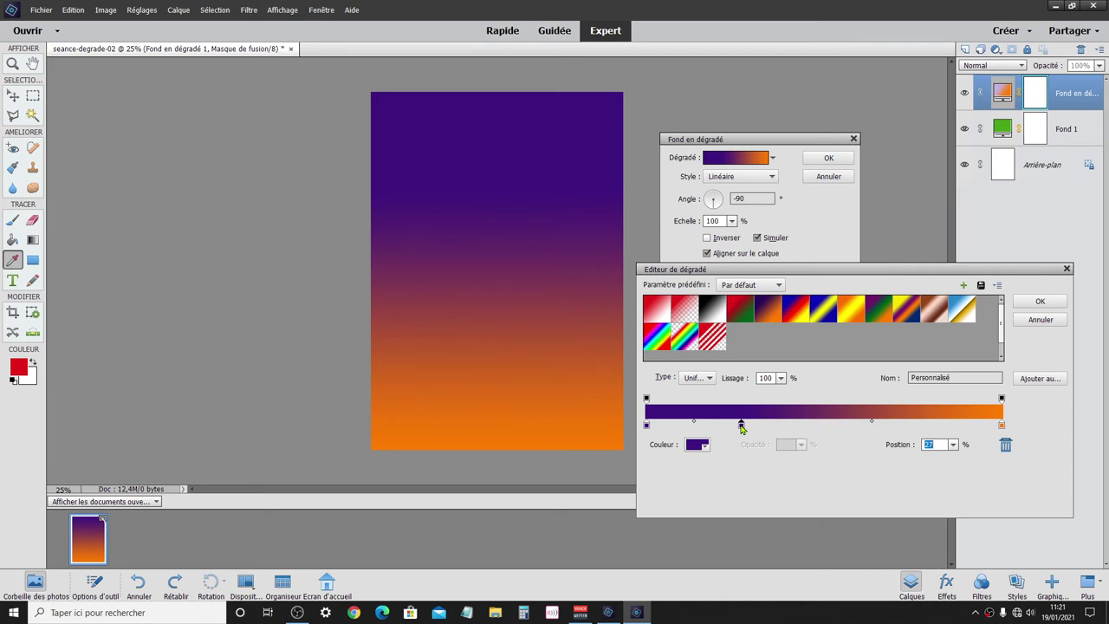
{"action": "double_click", "coordinate": [740, 424]}
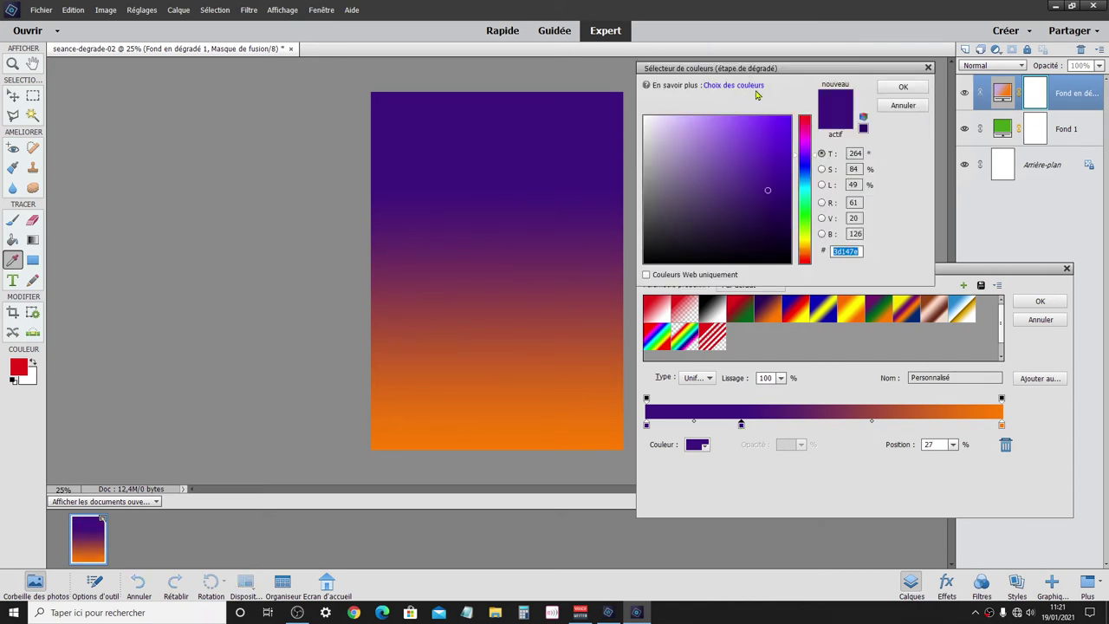
{"action": "left_click", "coordinate": [903, 87]}
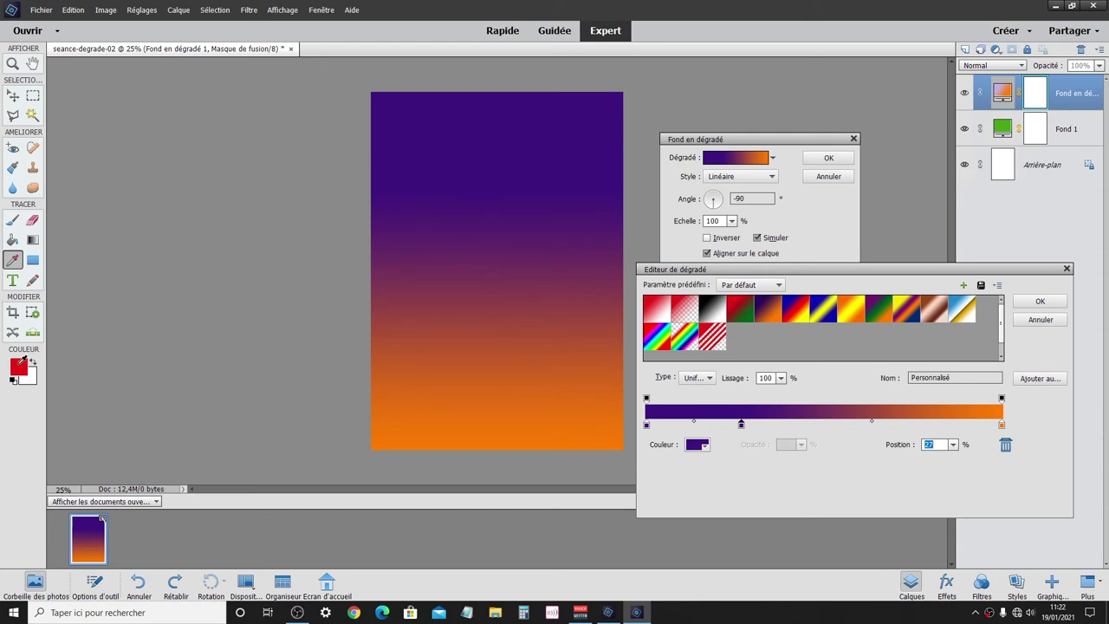
- Recolour the 27% stop with orange sampled from the canvas
{"action": "left_click", "coordinate": [19, 364]}
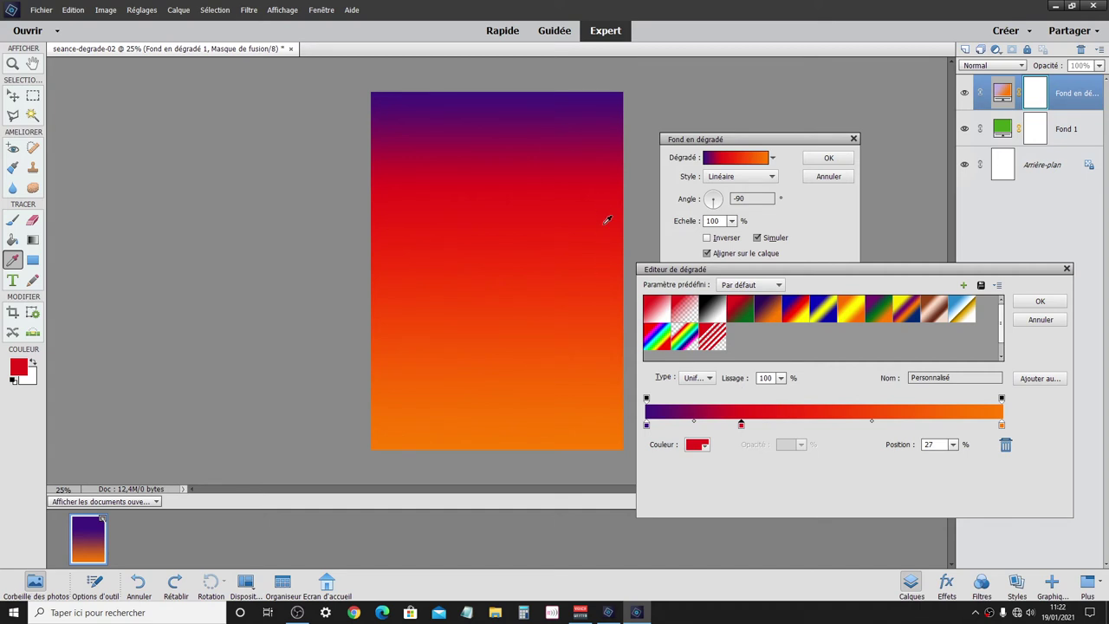
{"action": "left_click", "coordinate": [572, 398]}
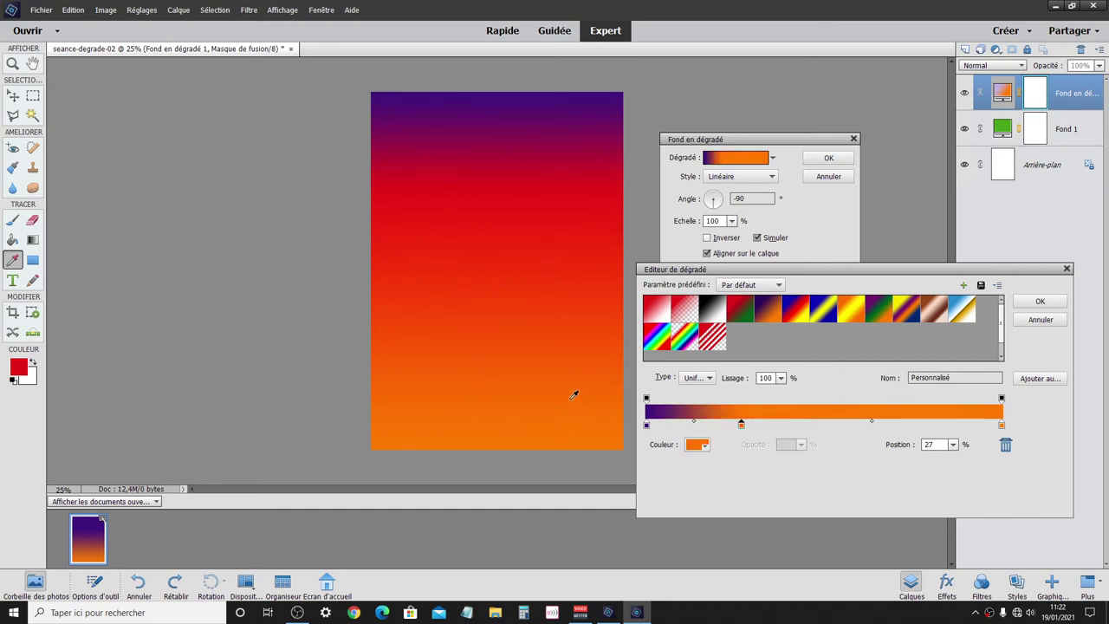
{"action": "left_click", "coordinate": [742, 426]}
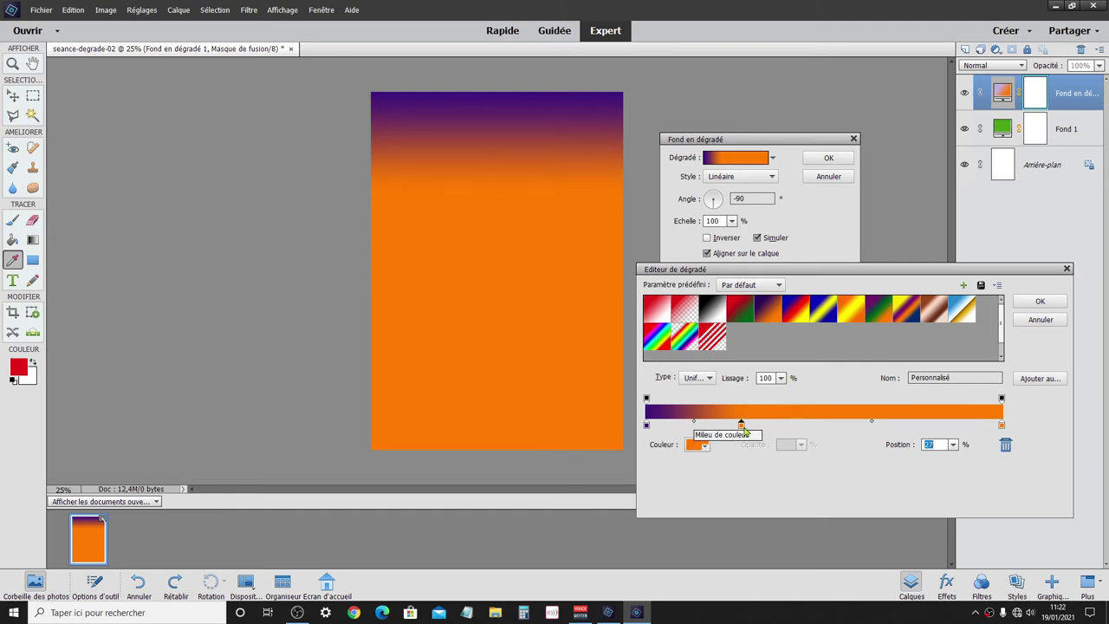
- Change the 27% colour stop to a brown shade
{"action": "double_click", "coordinate": [742, 424]}
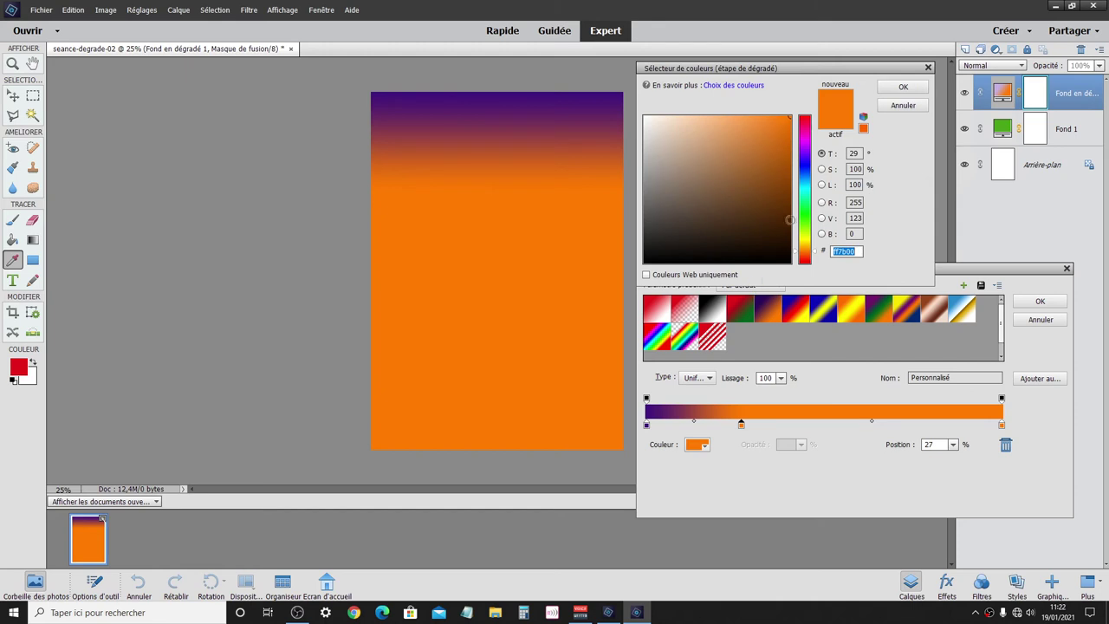
{"action": "left_click", "coordinate": [702, 186]}
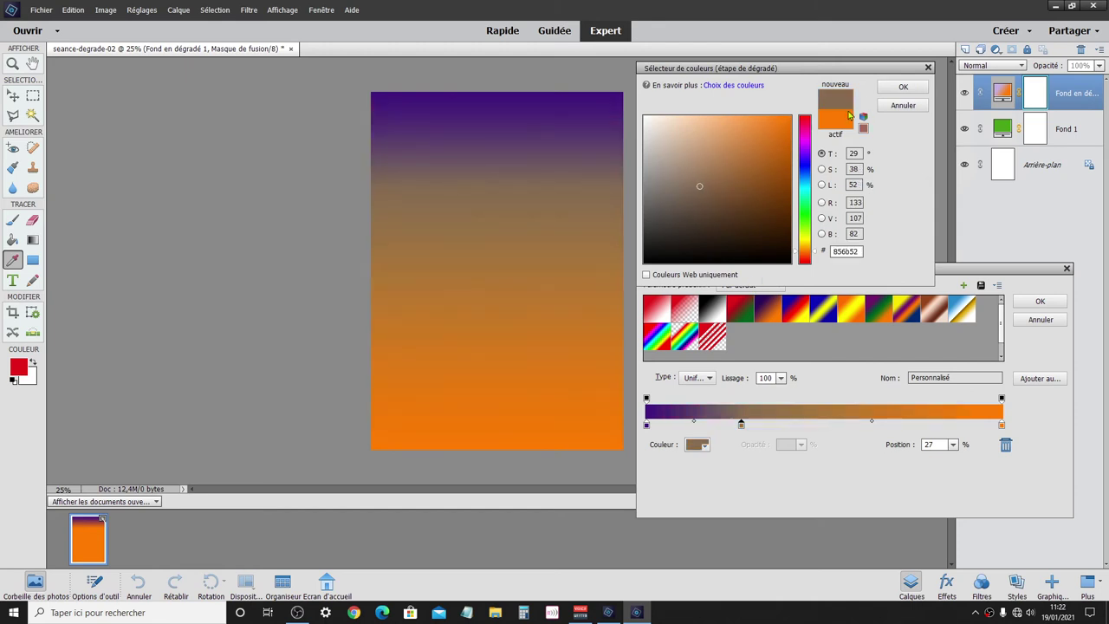
{"action": "left_click", "coordinate": [902, 86]}
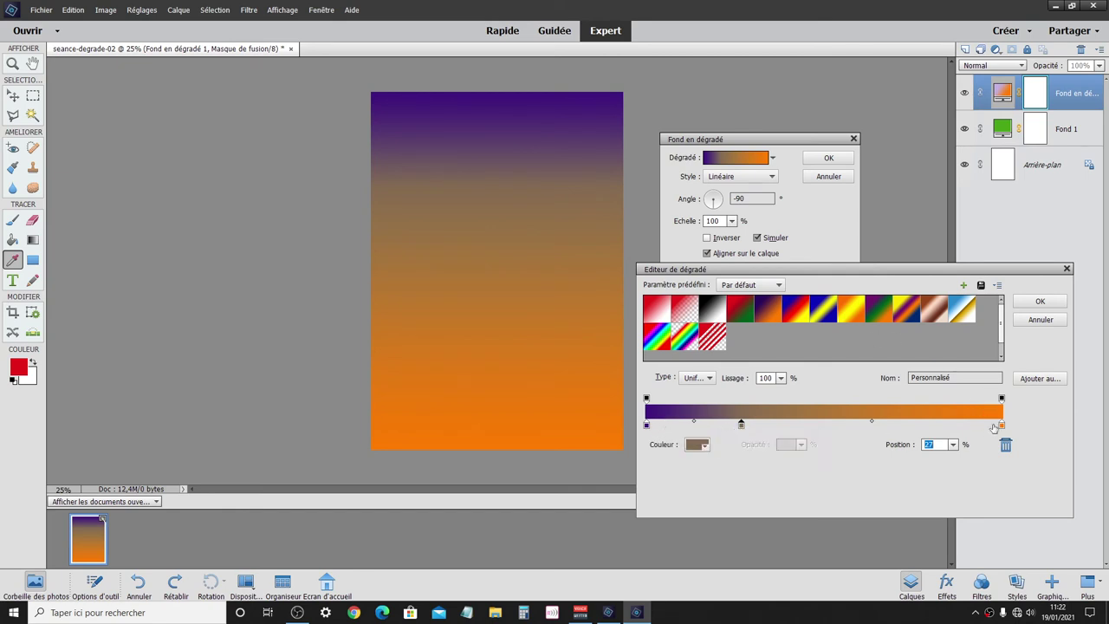
- Add a white colour stop at 56% on the gradient
{"action": "left_click", "coordinate": [847, 425]}
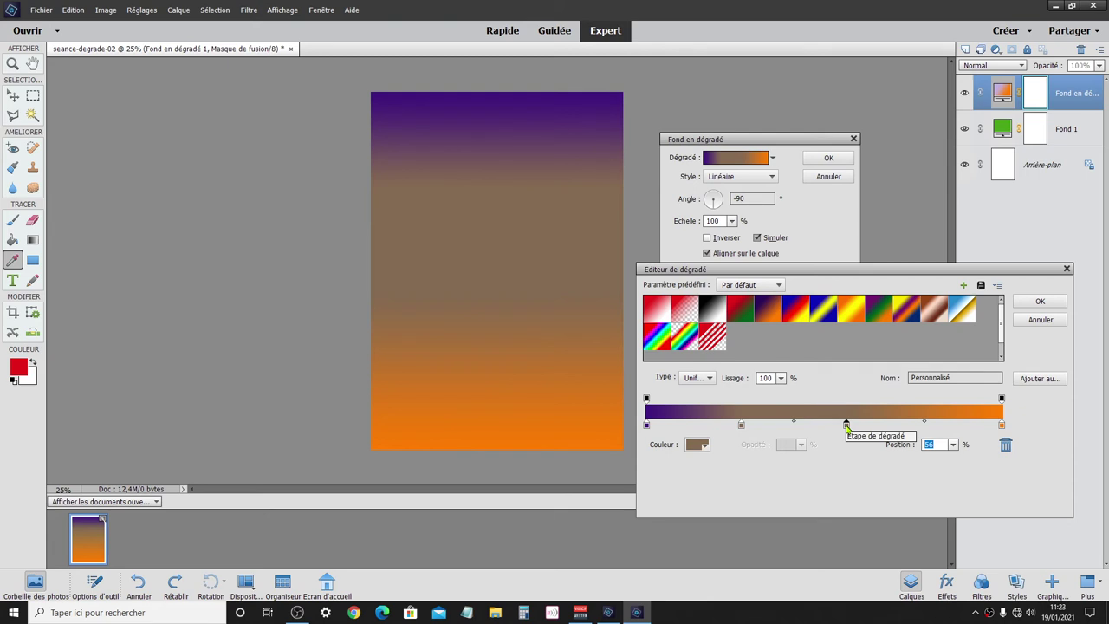
{"action": "double_click", "coordinate": [847, 425]}
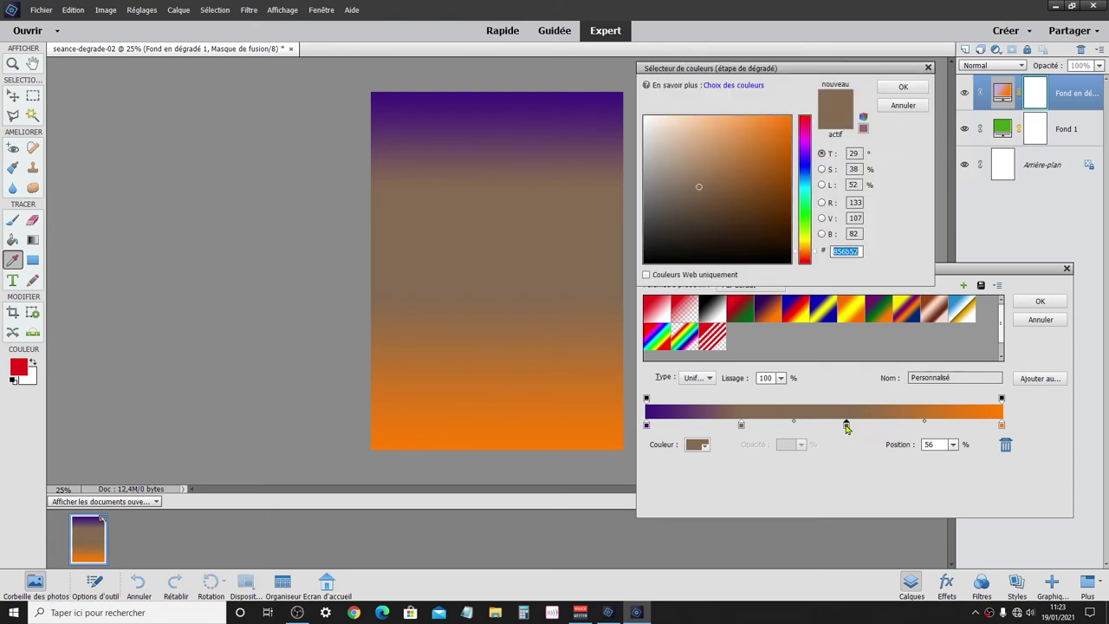
{"action": "left_click", "coordinate": [645, 121]}
{"action": "left_click", "coordinate": [901, 88]}
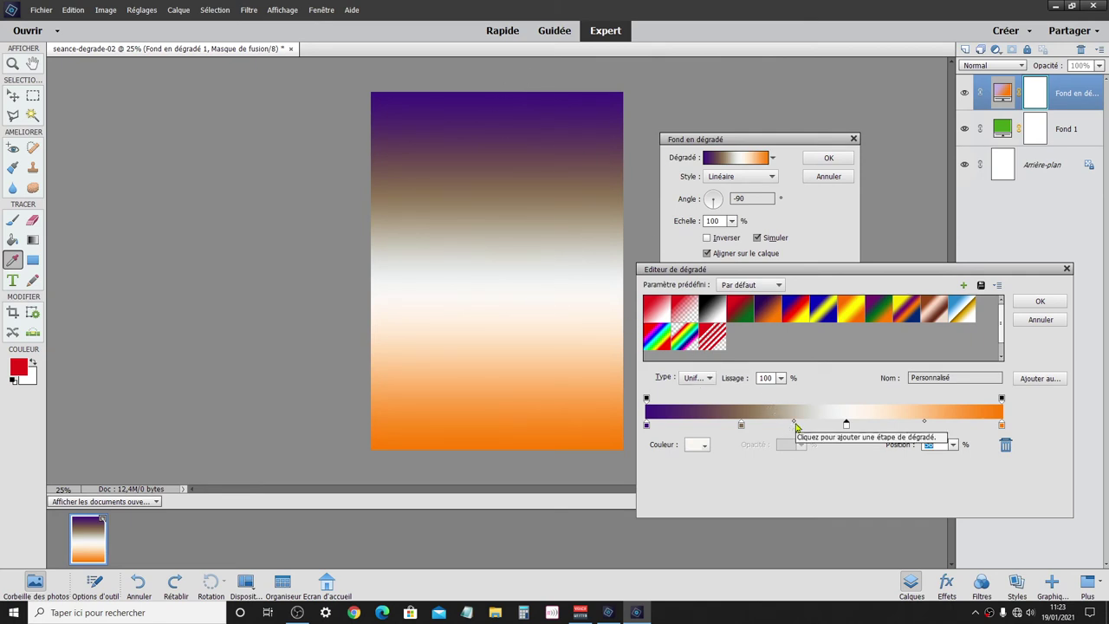
- Move the brown stop from 27% to 21%, then delete it
{"action": "left_click", "coordinate": [741, 425]}
{"action": "left_click_drag", "start_coordinate": [741, 426], "coordinate": [720, 425]}
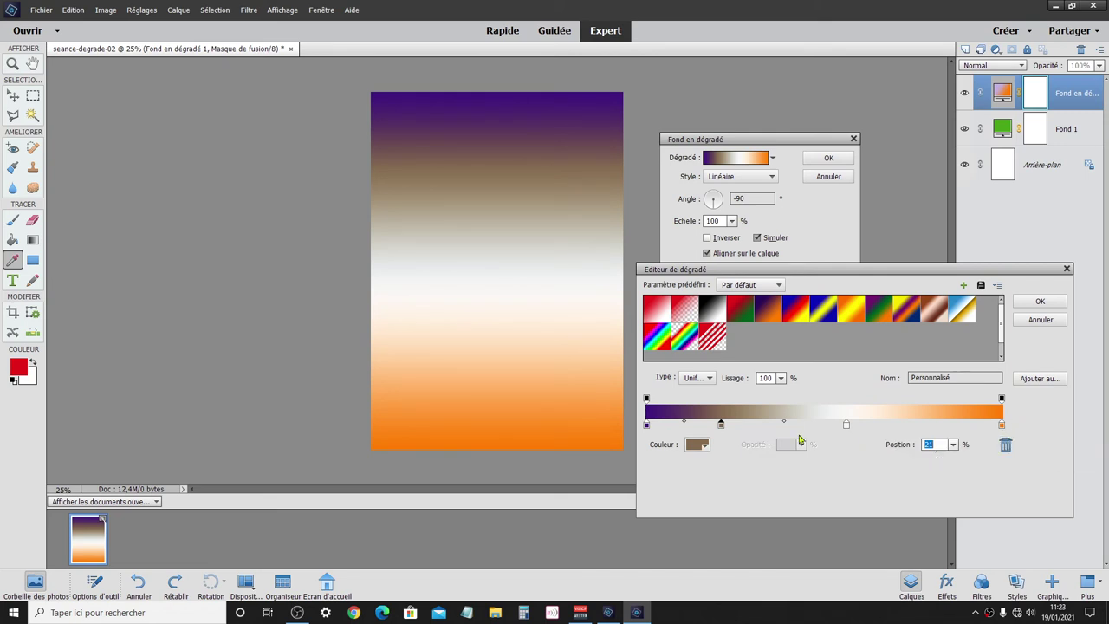
{"action": "left_click", "coordinate": [1005, 445]}
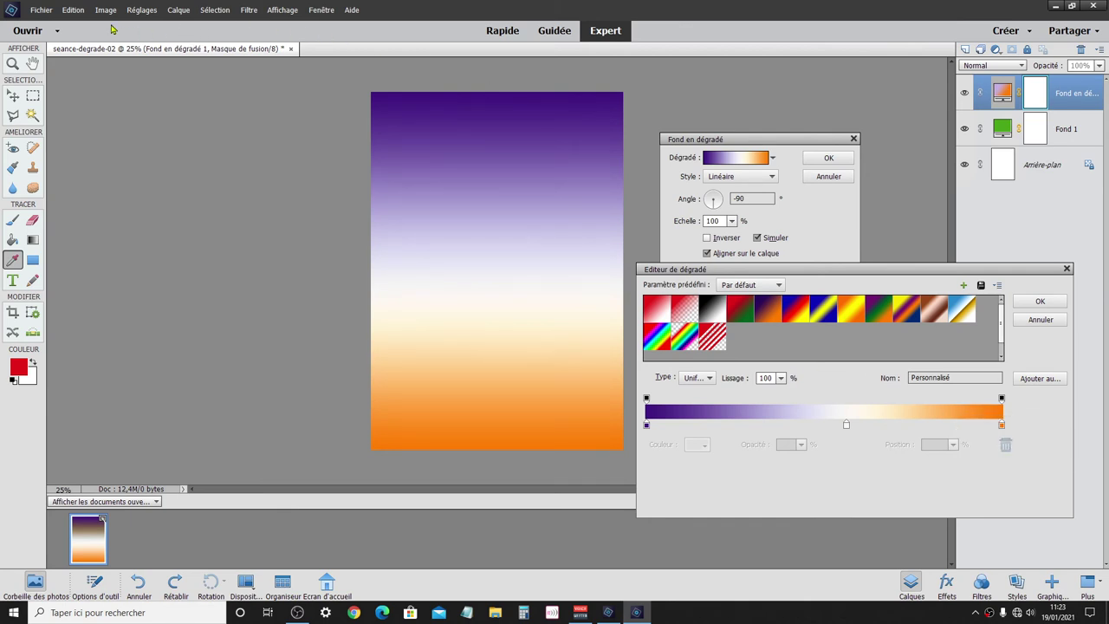
{"action": "left_click", "coordinate": [76, 11]}
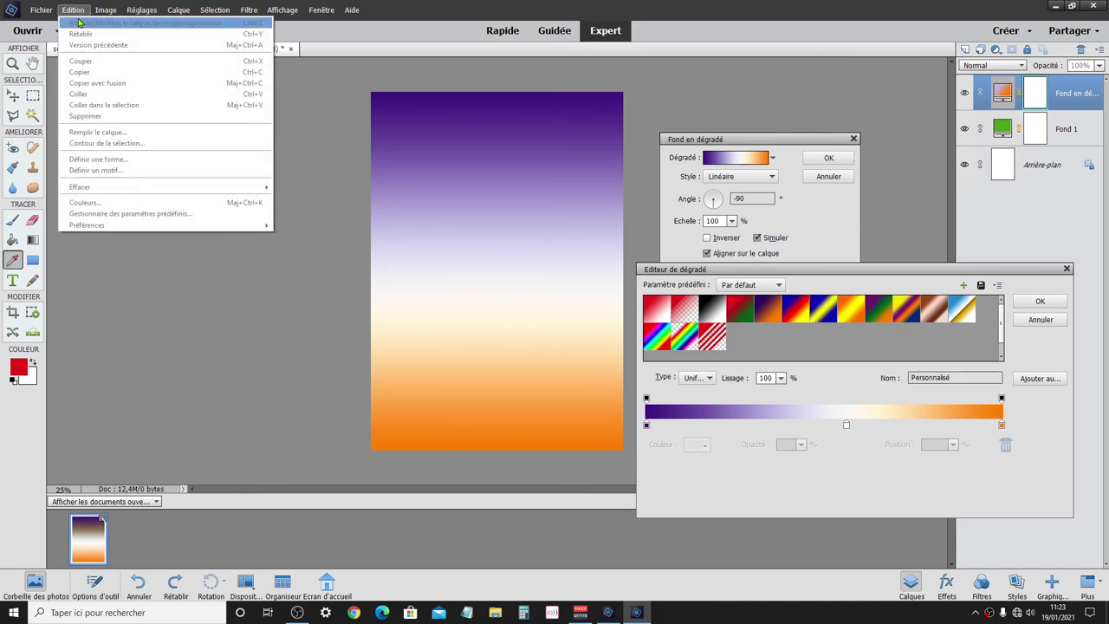
{"action": "left_click", "coordinate": [723, 16]}
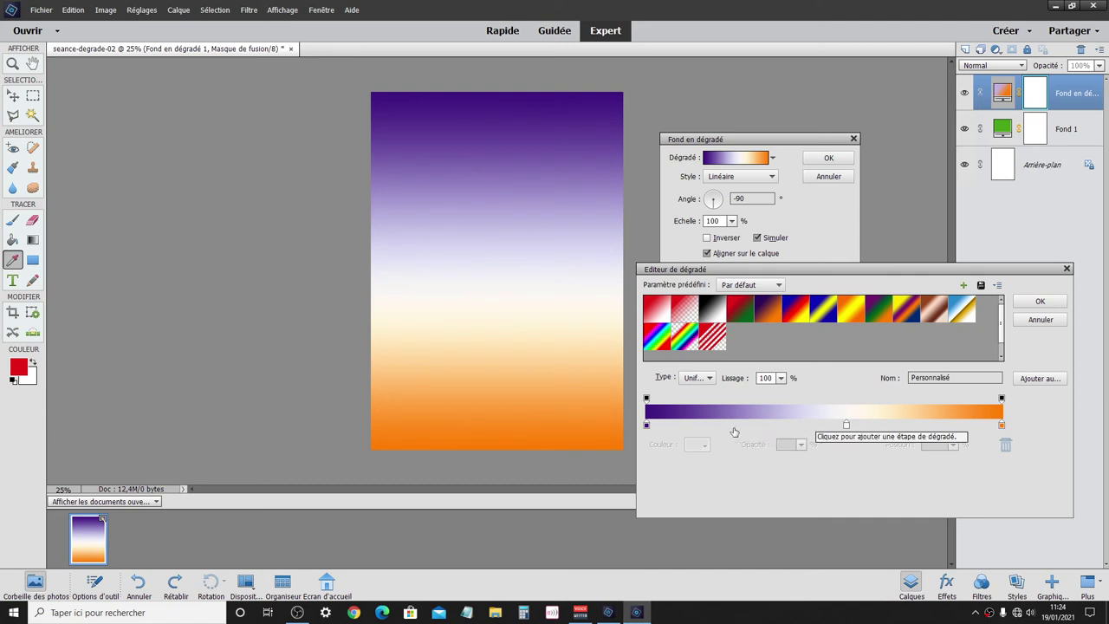
{"action": "left_click", "coordinate": [72, 10]}
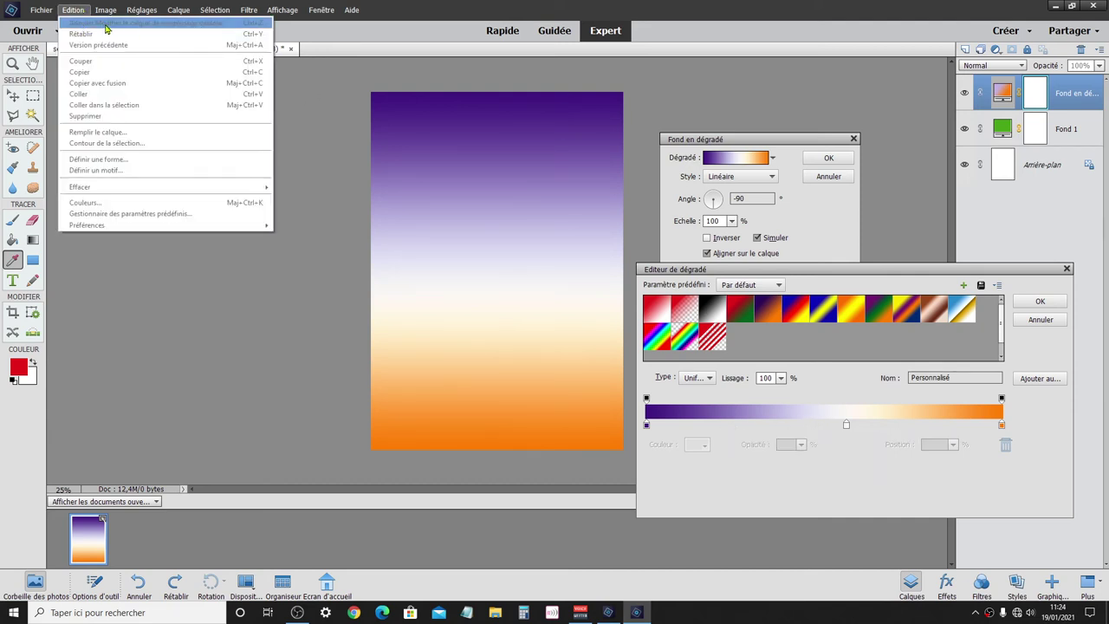
{"action": "left_click", "coordinate": [863, 502]}
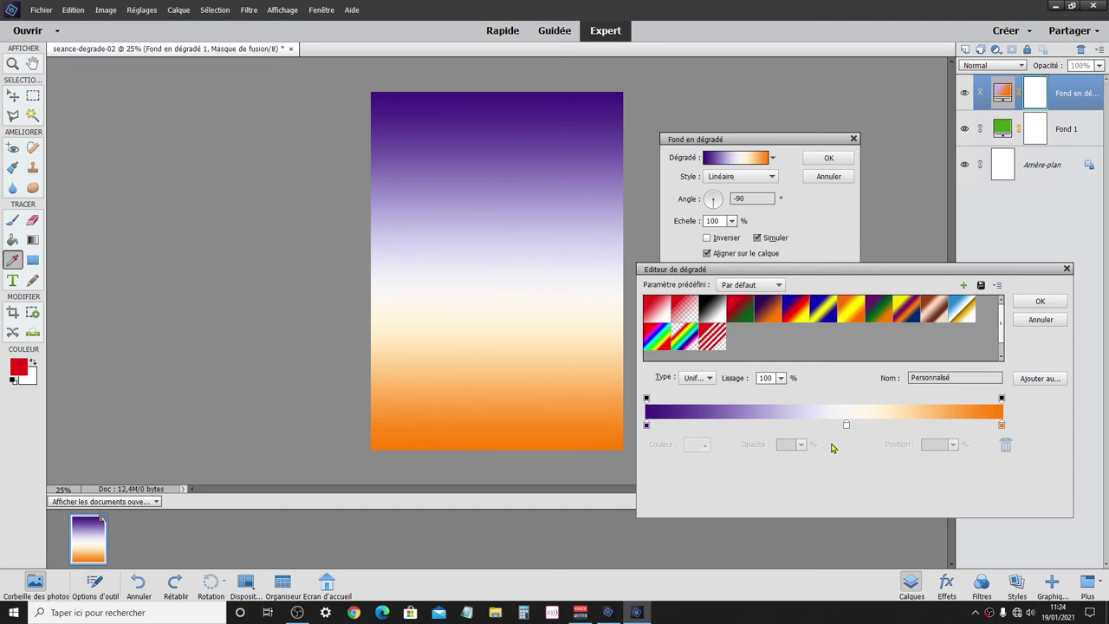
- Add a trial orange colour stop, then drag it off the bar to remove it
{"action": "left_click", "coordinate": [736, 424]}
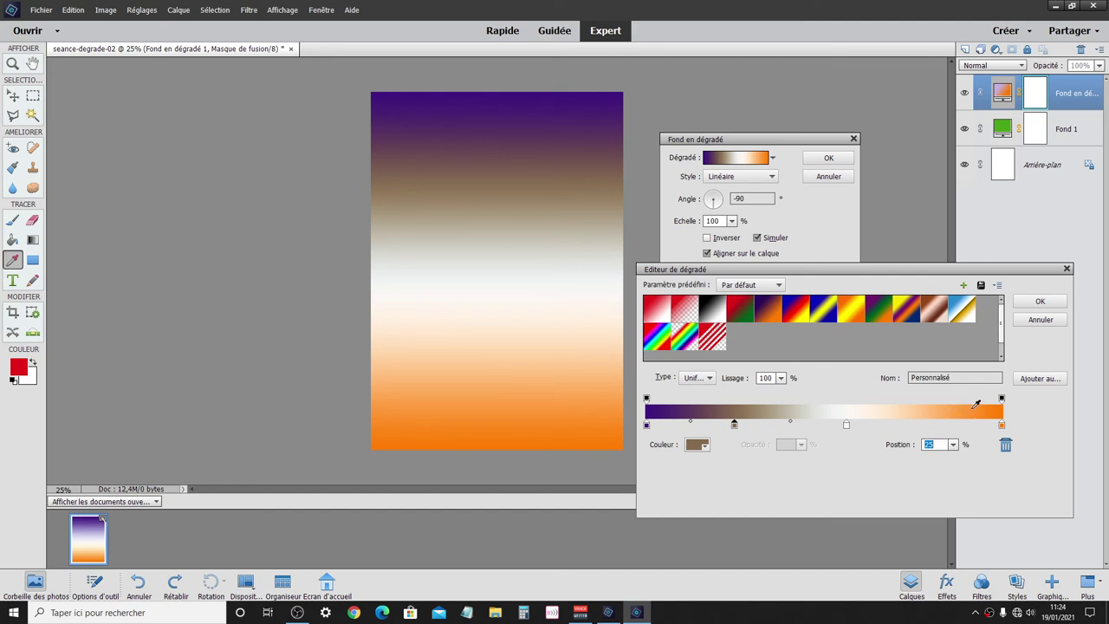
{"action": "left_click", "coordinate": [975, 407]}
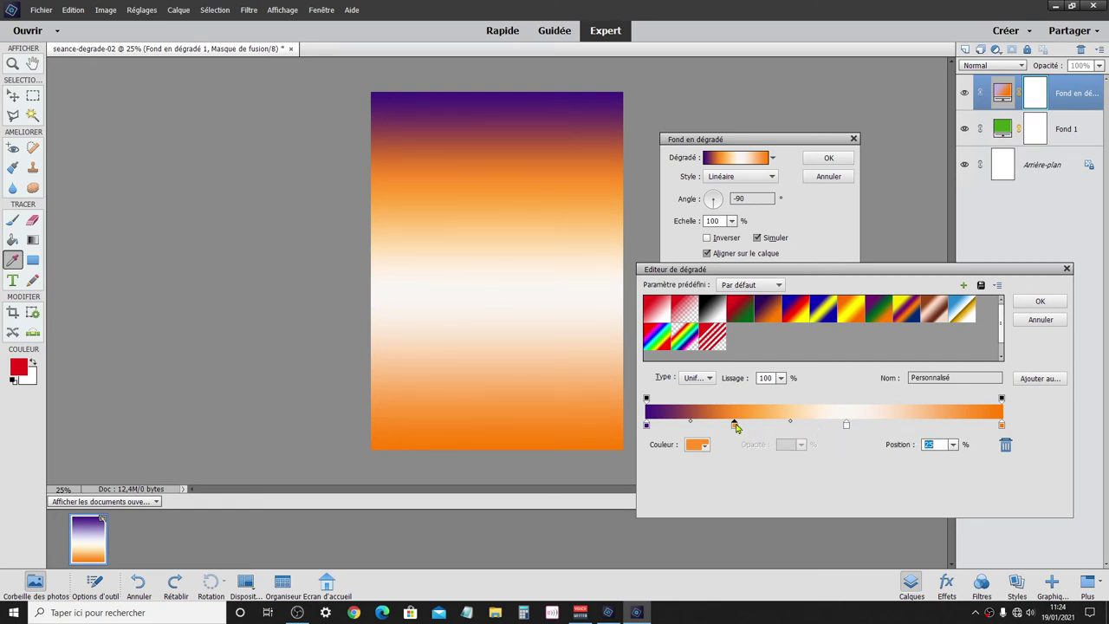
{"action": "left_click_drag", "start_coordinate": [734, 426], "coordinate": [736, 452]}
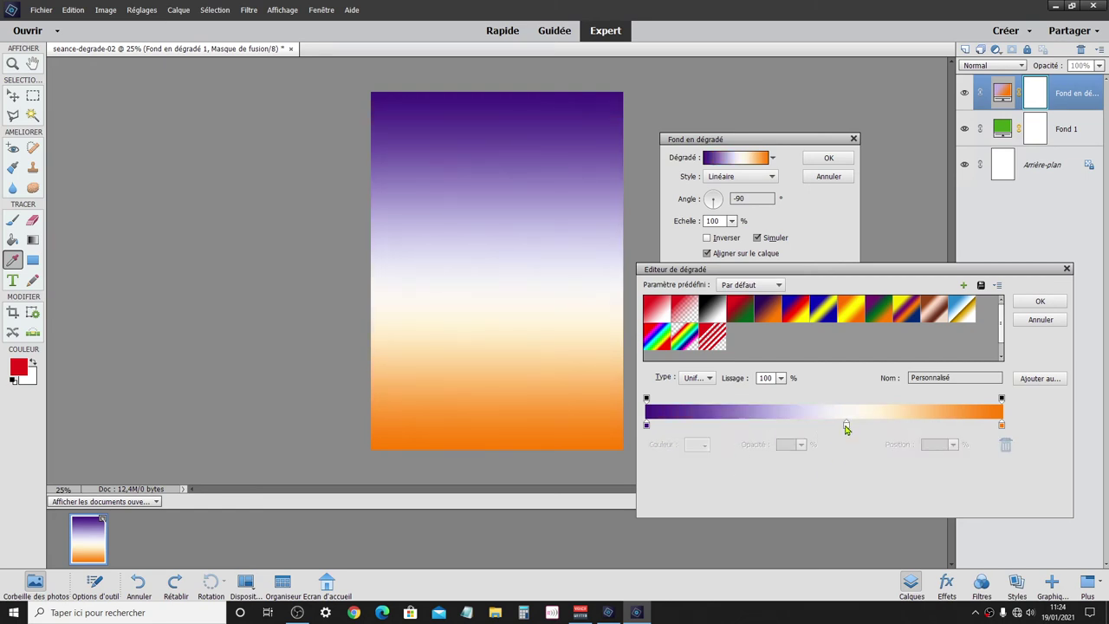
- Move the white stop to about 50% and confirm the violet–white–orange gradient
{"action": "left_click_drag", "start_coordinate": [847, 426], "coordinate": [815, 426]}
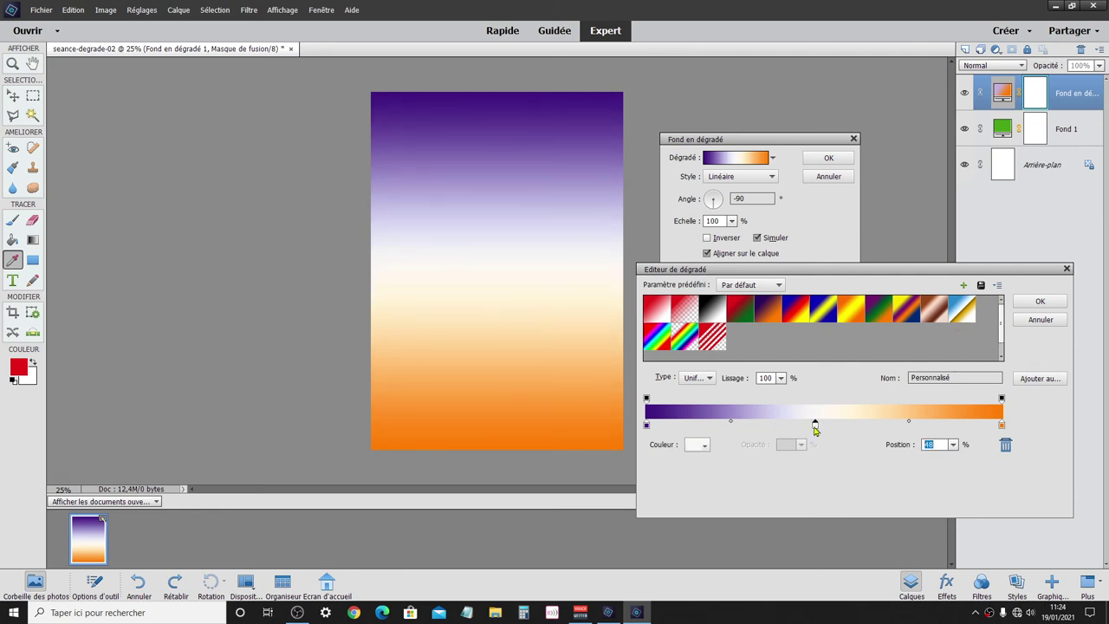
{"action": "mouse_move", "coordinate": [814, 426]}
{"action": "left_mouse_down"}
{"action": "mouse_move", "coordinate": [835, 426]}
{"action": "mouse_move", "coordinate": [791, 426]}
{"action": "mouse_move", "coordinate": [827, 426]}
{"action": "left_mouse_up"}
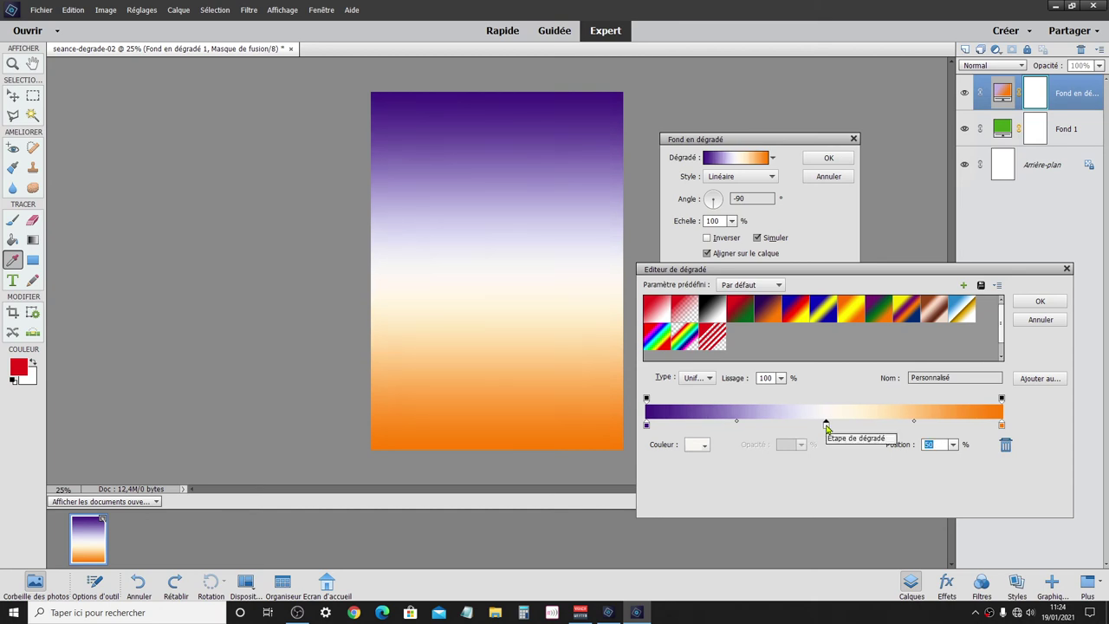
{"action": "left_click", "coordinate": [1040, 300]}
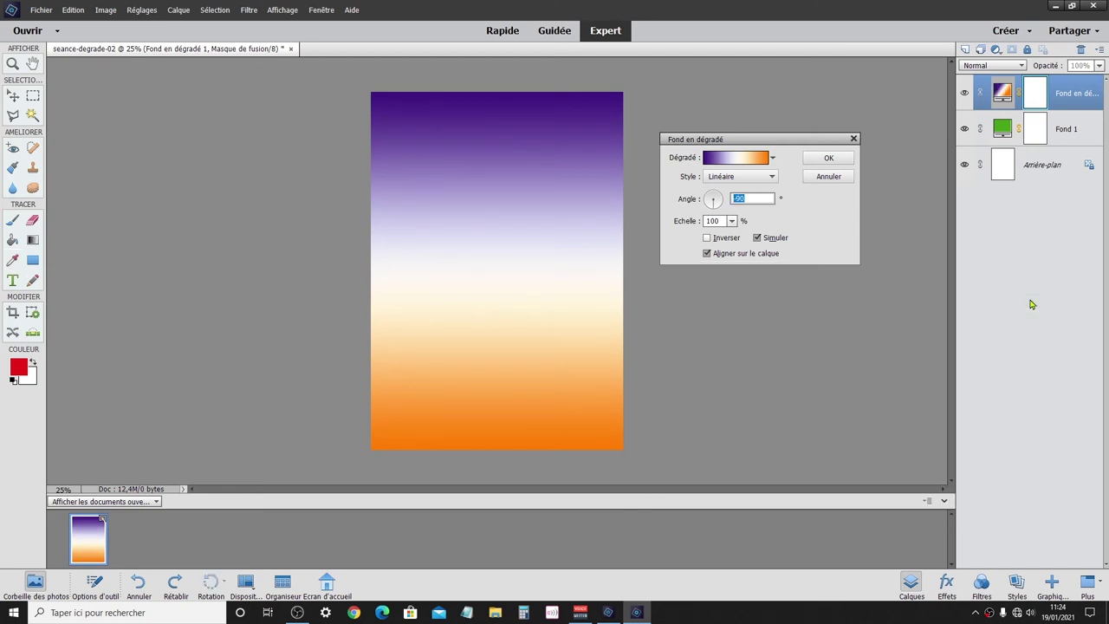
- Apply the gradient fill layer, dip its opacity to reveal the green, then restore 100%
{"action": "left_click", "coordinate": [823, 158]}
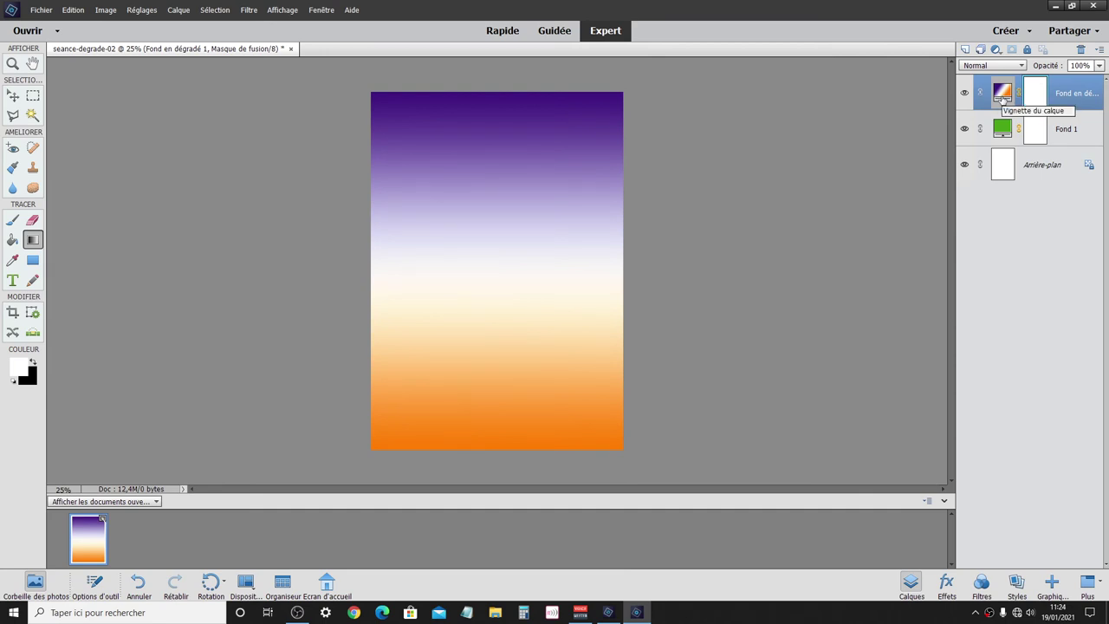
{"action": "left_click", "coordinate": [1099, 66]}
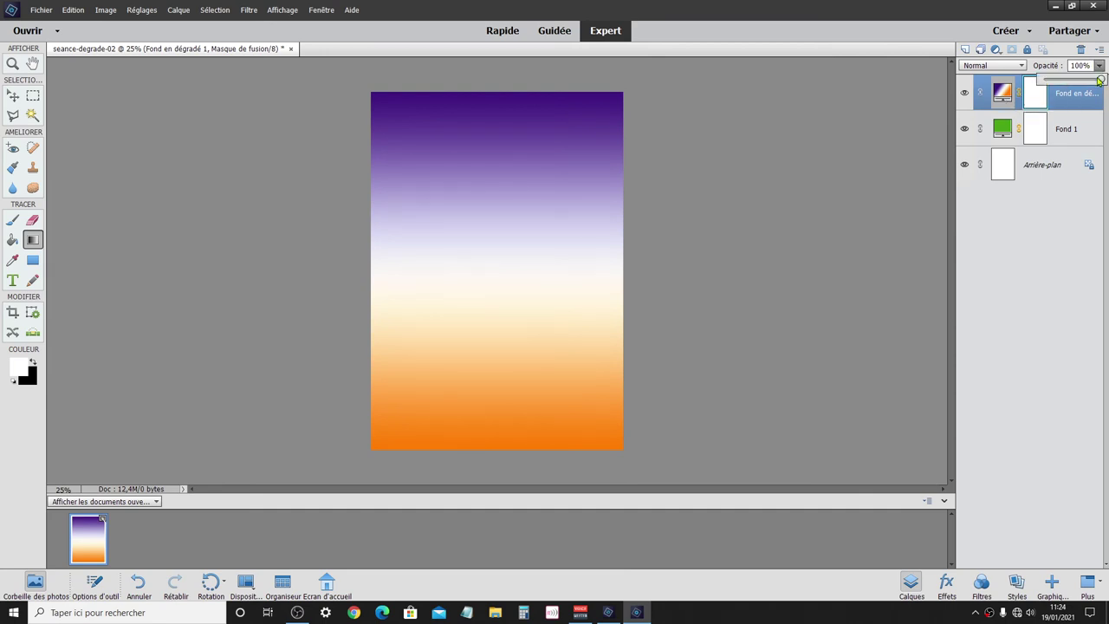
{"action": "left_click_drag", "start_coordinate": [1098, 79], "coordinate": [1042, 80]}
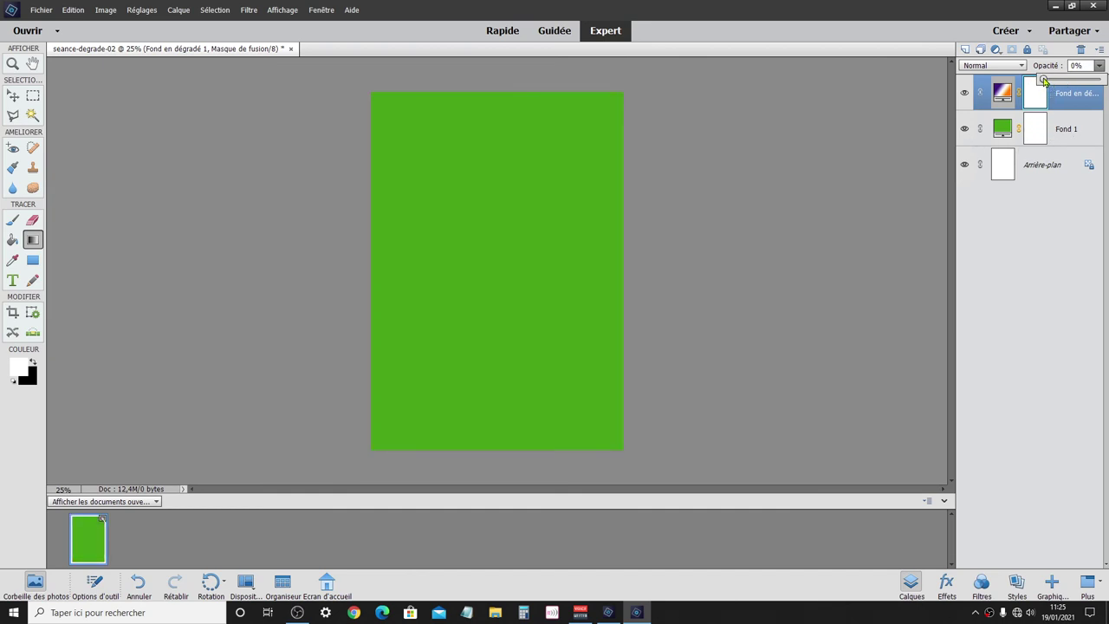
{"action": "left_click_drag", "start_coordinate": [1043, 80], "coordinate": [1100, 79]}
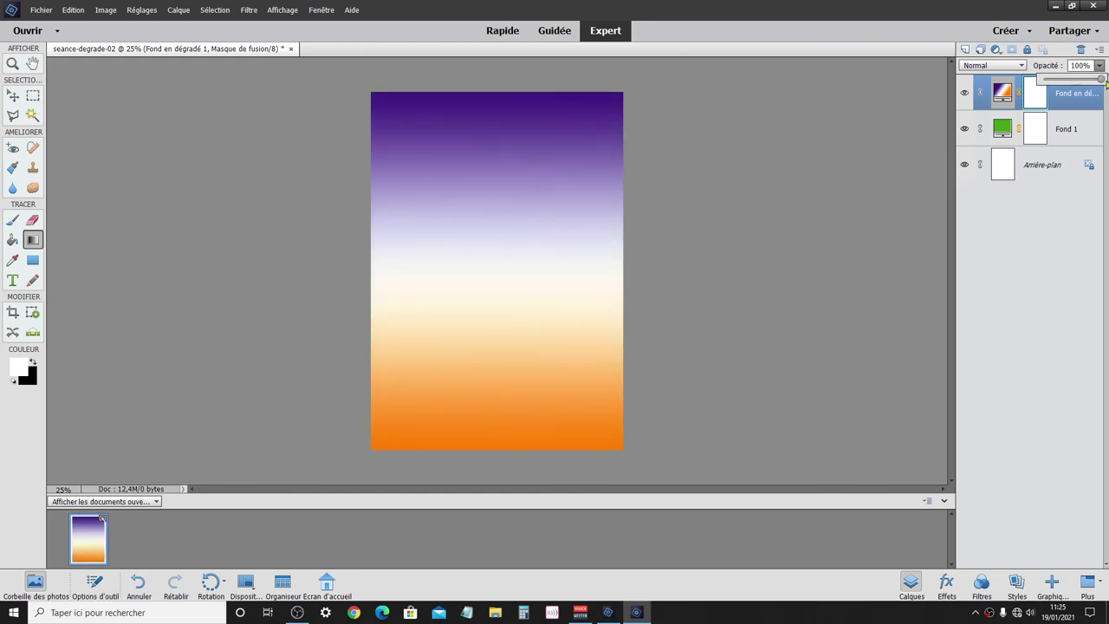
- Reopen the gradient fill's Gradient Editor and select the left opacity stop at position 0%
{"action": "left_click", "coordinate": [1002, 92]}
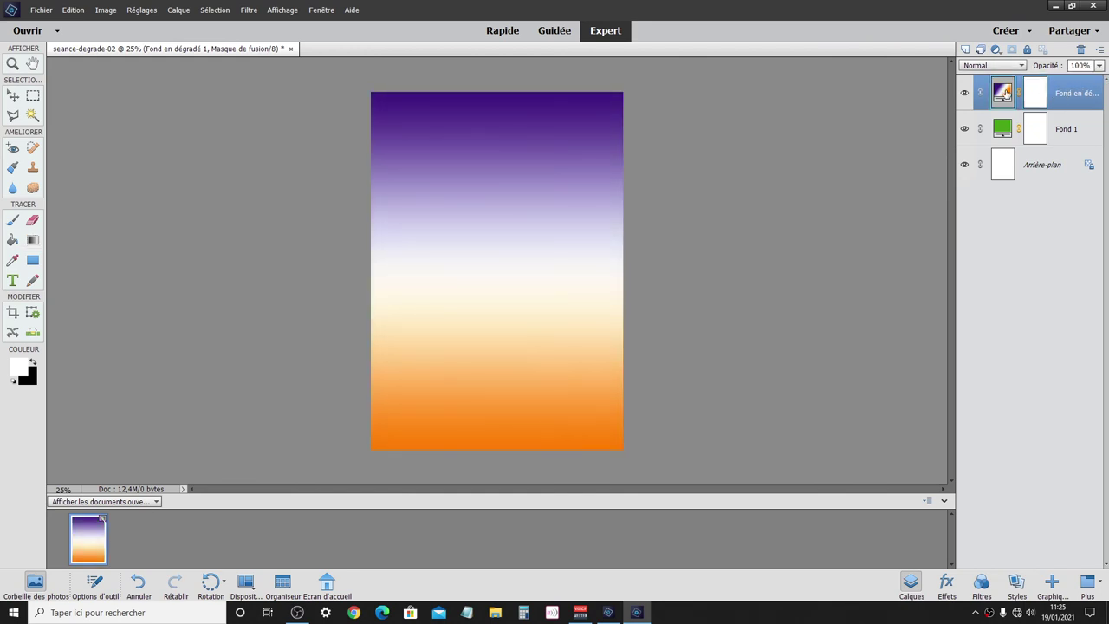
{"action": "double_click", "coordinate": [1002, 91]}
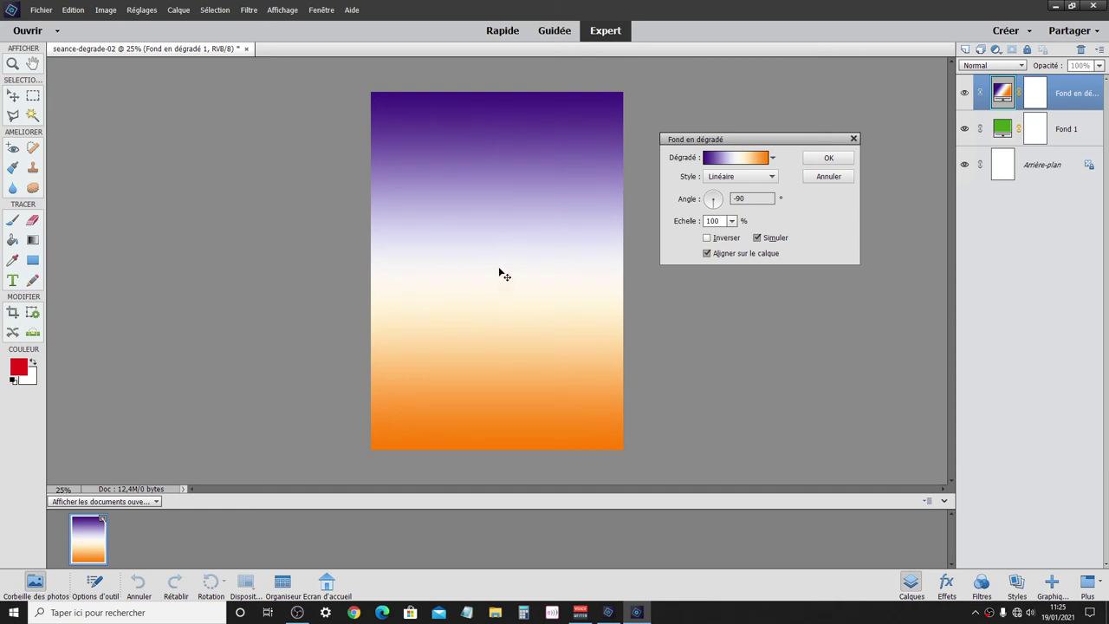
{"action": "left_click_drag", "start_coordinate": [499, 269], "coordinate": [505, 254]}
{"action": "left_click", "coordinate": [742, 158]}
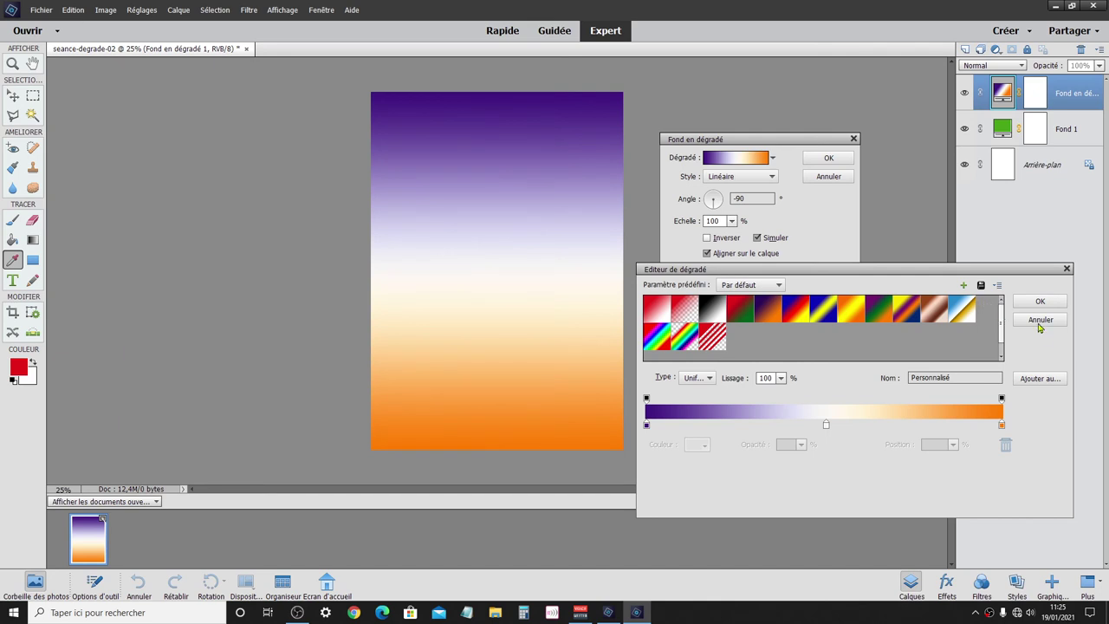
{"action": "left_click", "coordinate": [1040, 320]}
{"action": "left_click", "coordinate": [733, 160]}
{"action": "left_click", "coordinate": [646, 400]}
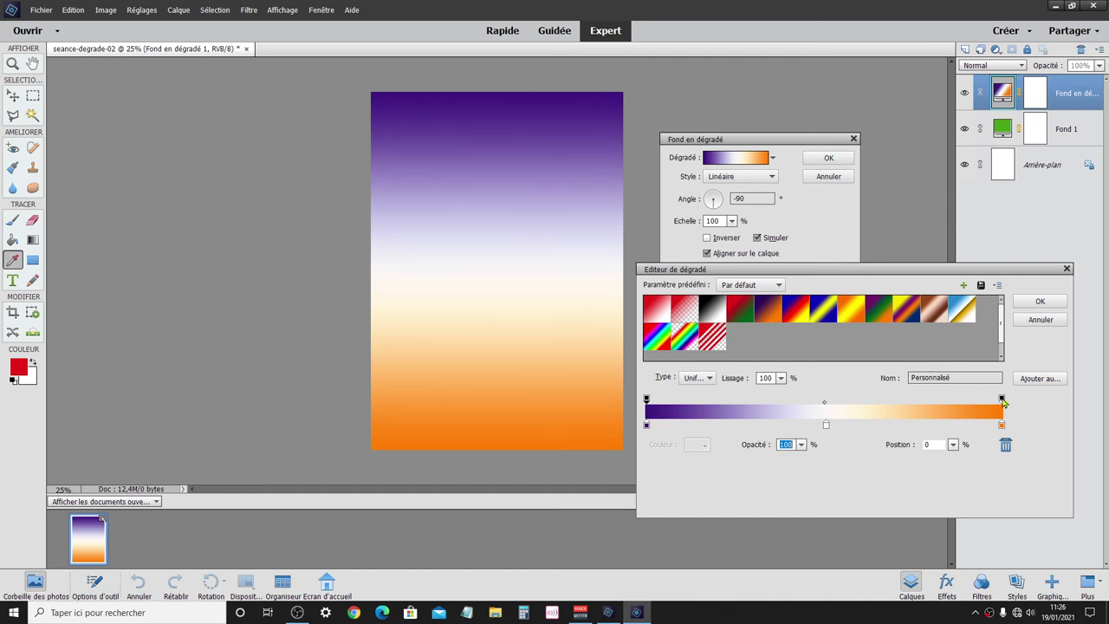
- Add an opacity stop at 42% and set its opacity to 0
{"action": "left_click", "coordinate": [1003, 400]}
{"action": "left_click", "coordinate": [646, 399]}
{"action": "left_click", "coordinate": [931, 444]}
{"action": "left_click", "coordinate": [647, 400]}
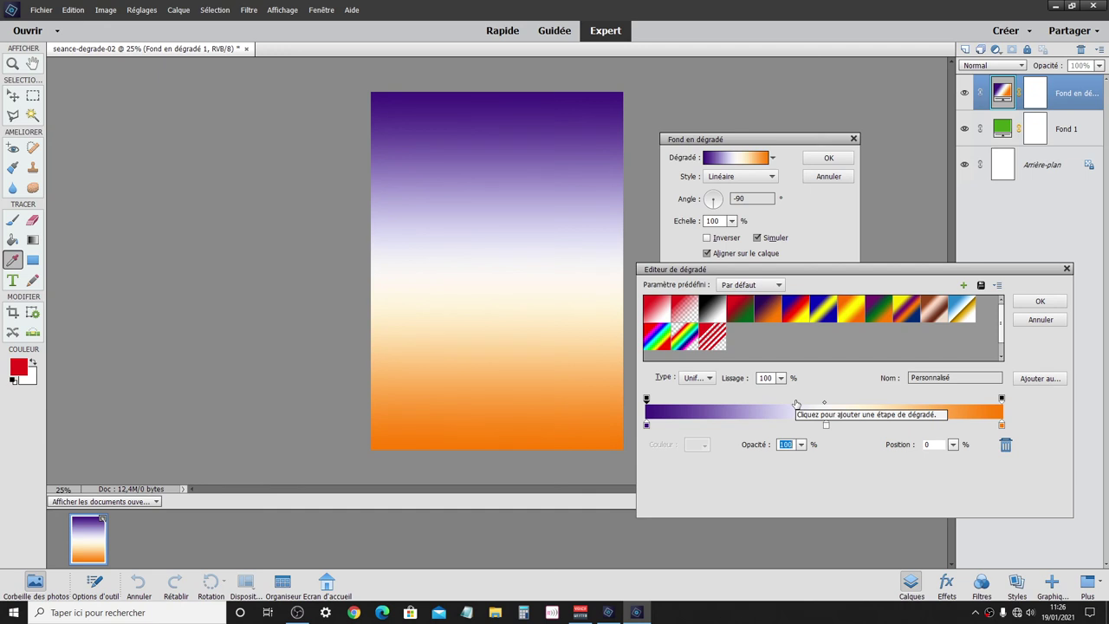
{"action": "left_click", "coordinate": [795, 400]}
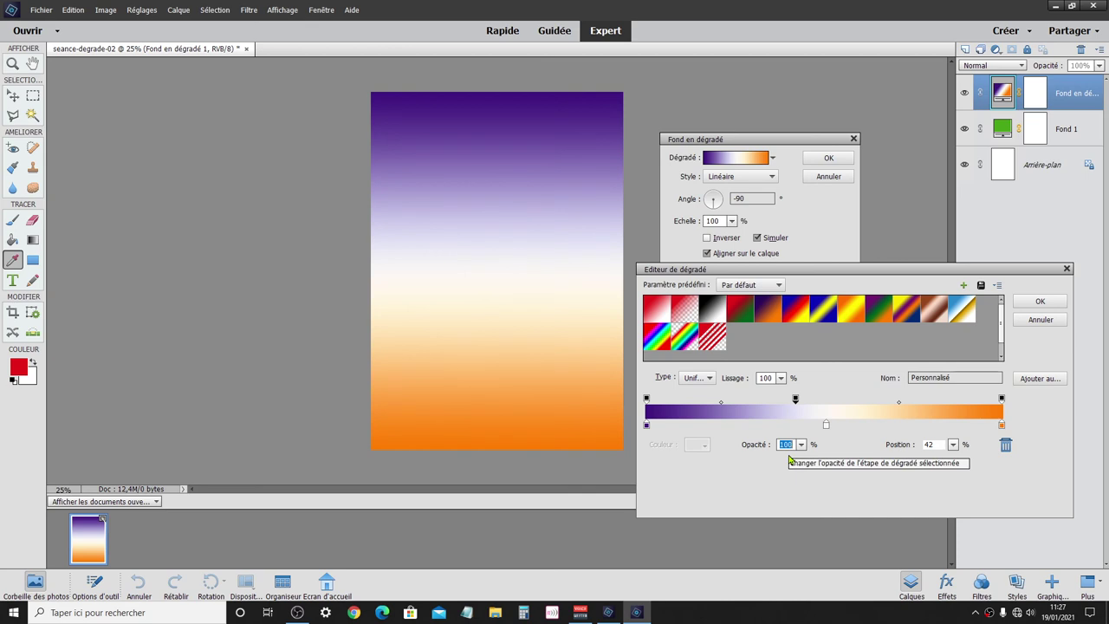
{"action": "type", "text": "0"}
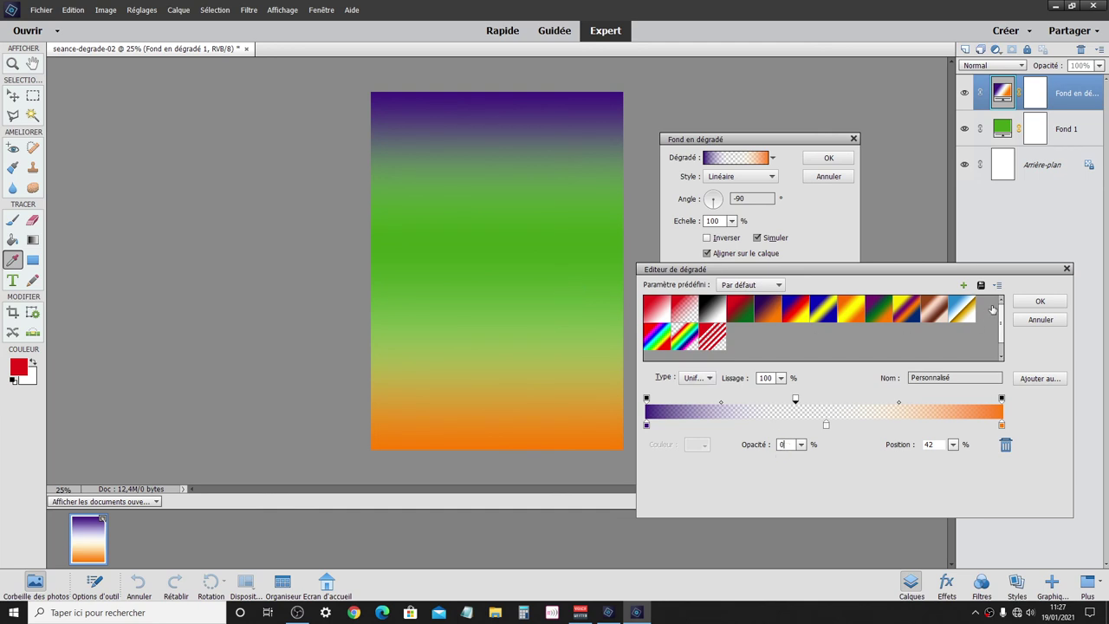
- Apply the edited gradient, then try brown and blue for Fond 1 before keeping green #40a119
{"action": "left_click", "coordinate": [1040, 300]}
{"action": "left_click", "coordinate": [825, 159]}
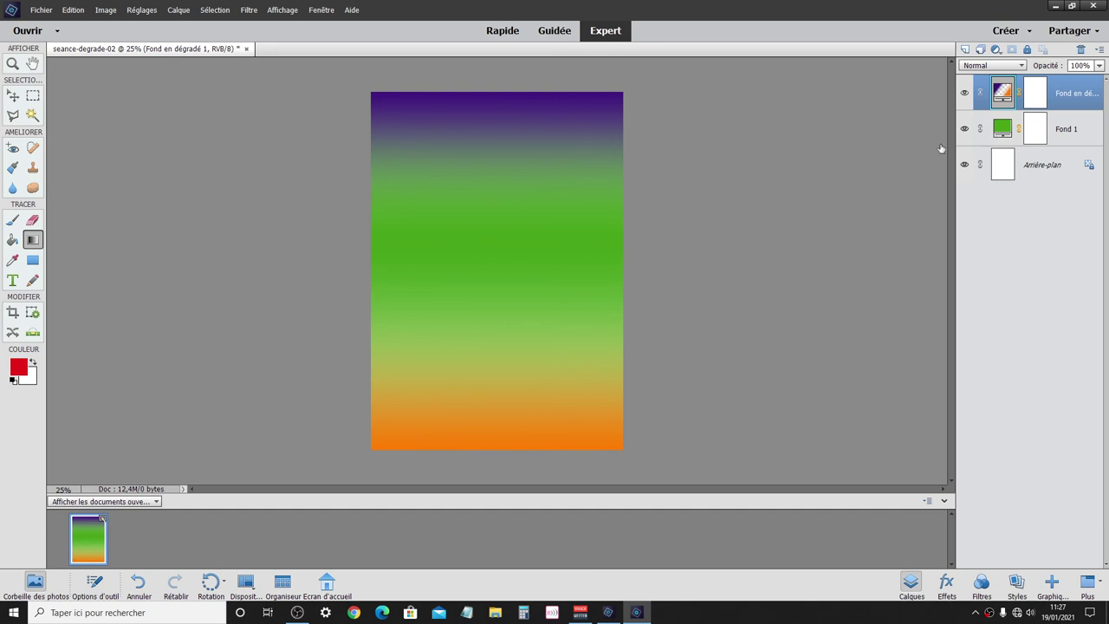
{"action": "double_click", "coordinate": [1002, 130]}
{"action": "left_click", "coordinate": [809, 252]}
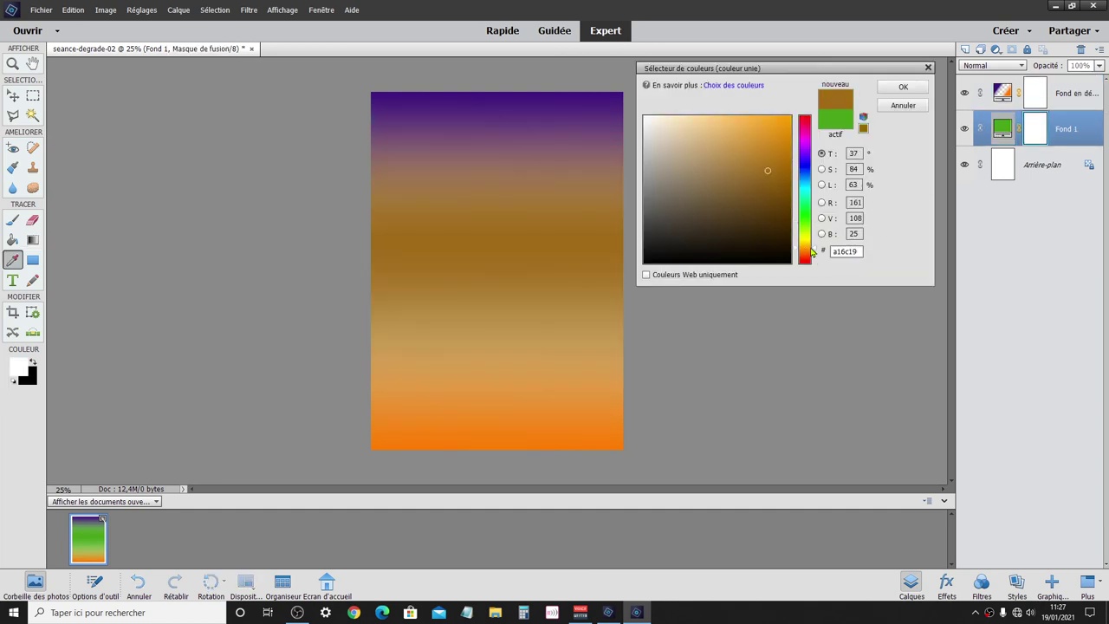
{"action": "left_click", "coordinate": [805, 173]}
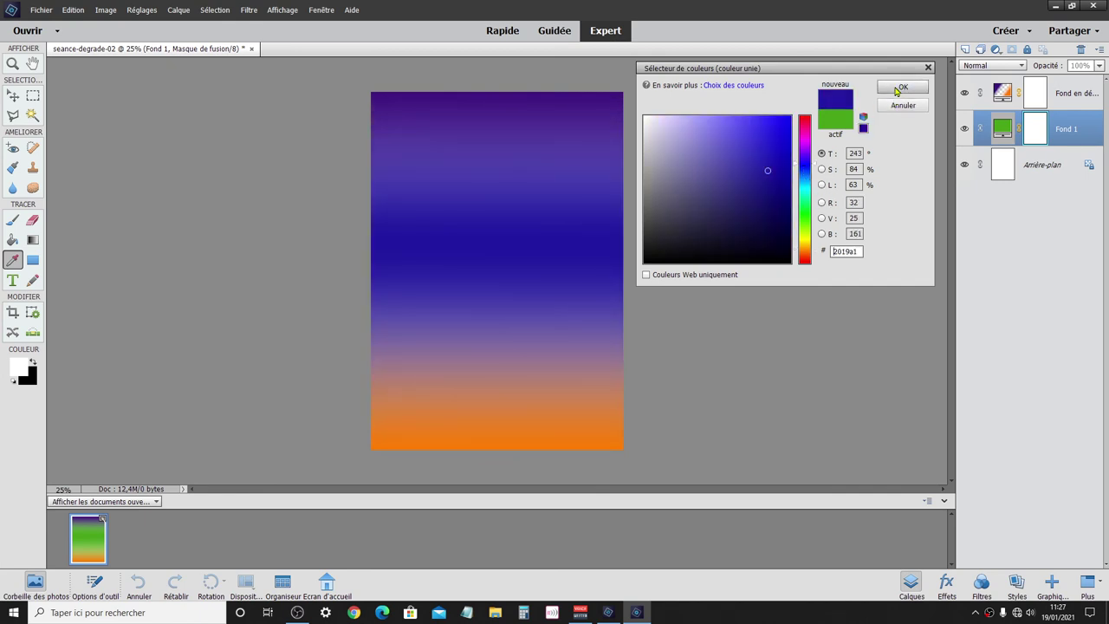
{"action": "left_click", "coordinate": [809, 221]}
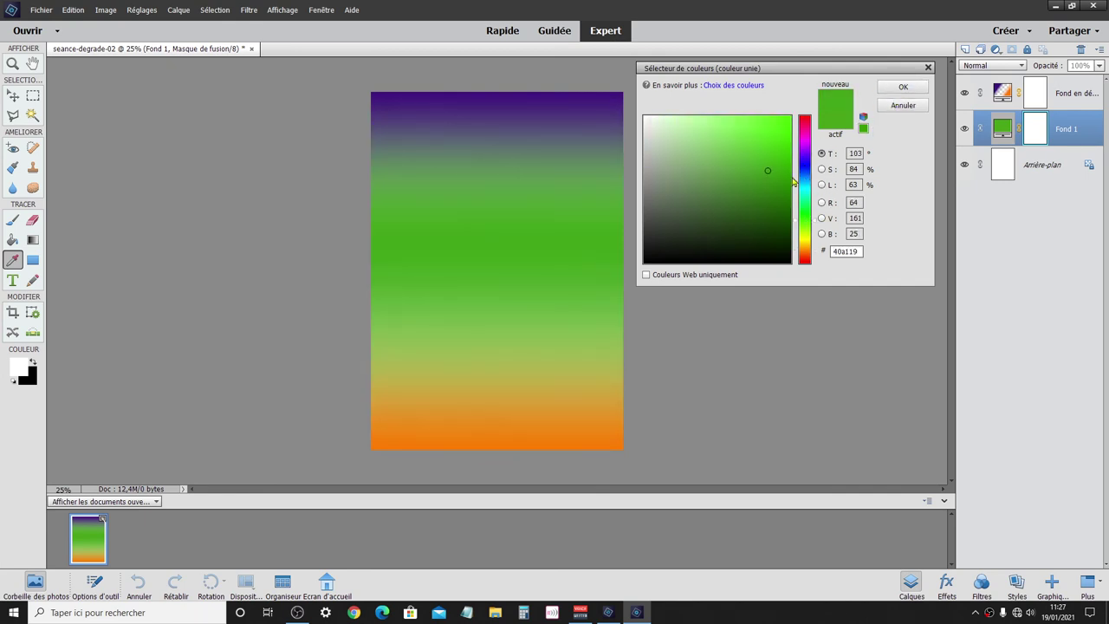
{"action": "left_click", "coordinate": [899, 88]}
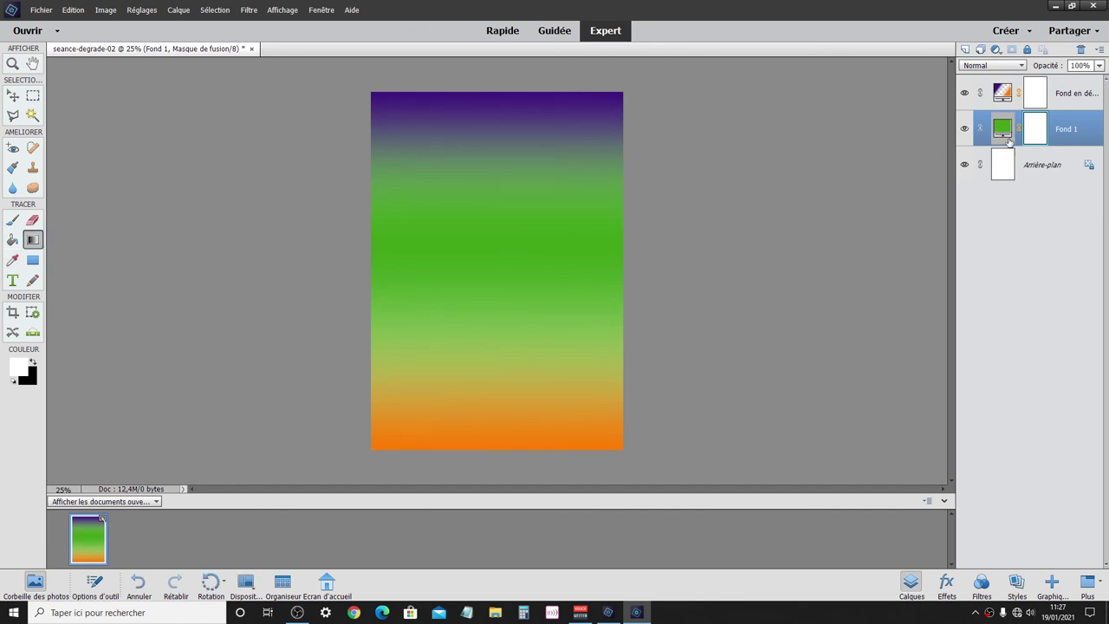
{"action": "left_click_drag", "start_coordinate": [1003, 139], "coordinate": [1001, 101]}
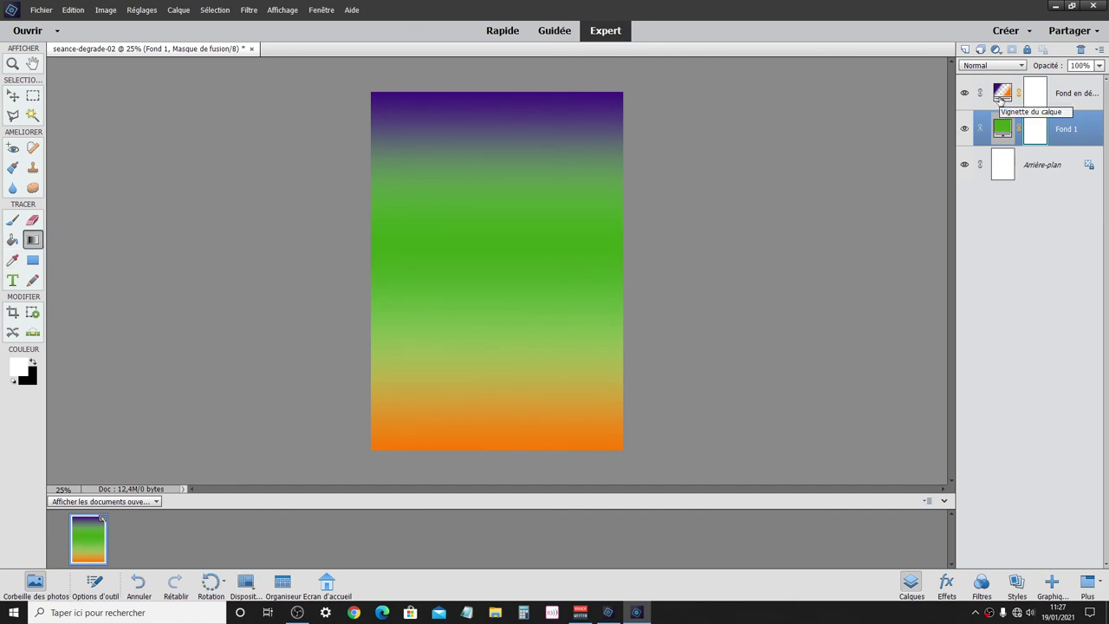
- Reopen the gradient and shift the transparent opacity stop from 42% to about 27%
{"action": "double_click", "coordinate": [1000, 95]}
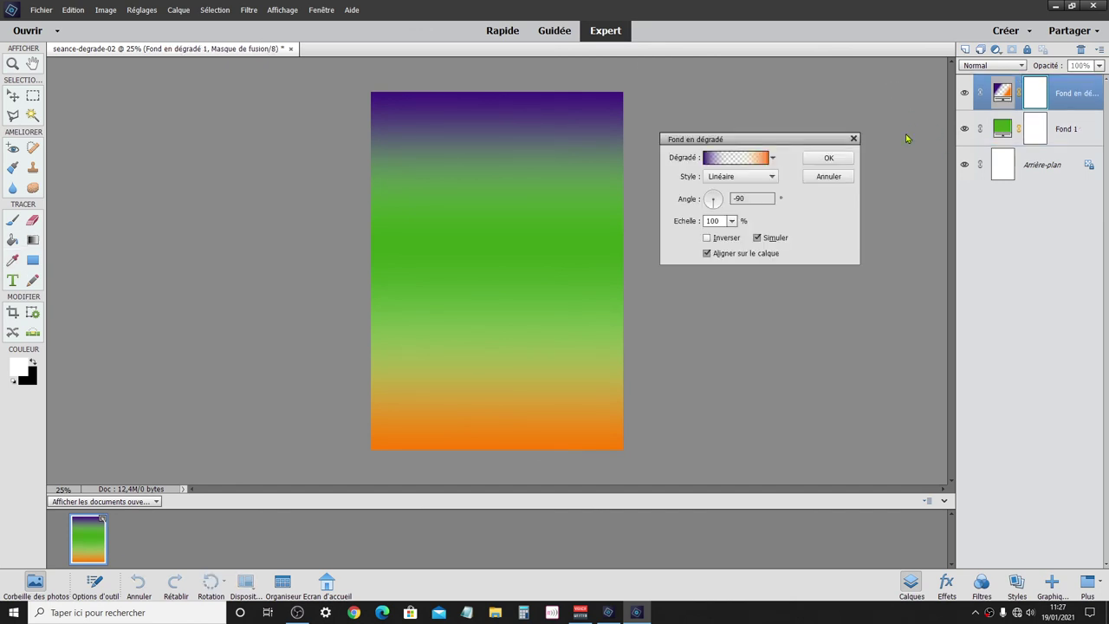
{"action": "left_click", "coordinate": [745, 158]}
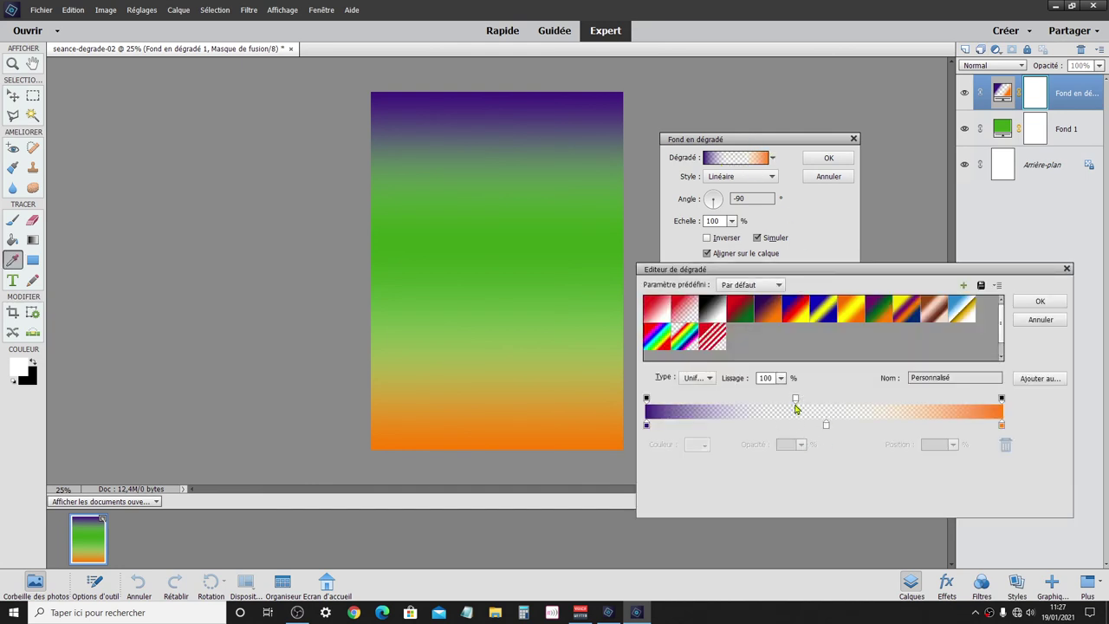
{"action": "left_click", "coordinate": [795, 400]}
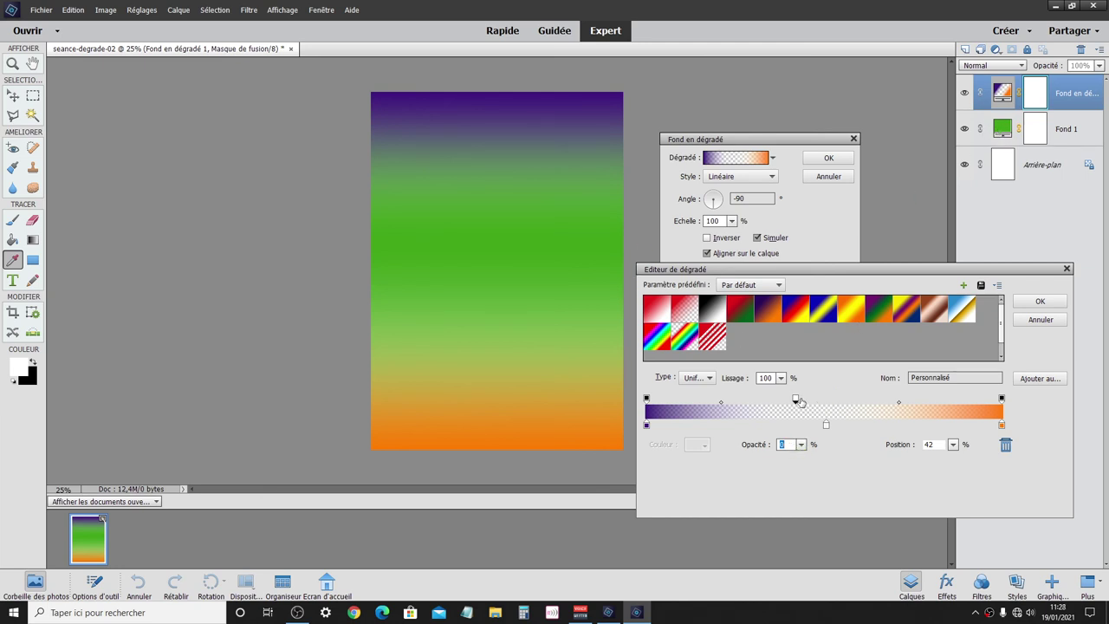
{"action": "left_click_drag", "start_coordinate": [796, 401], "coordinate": [737, 401]}
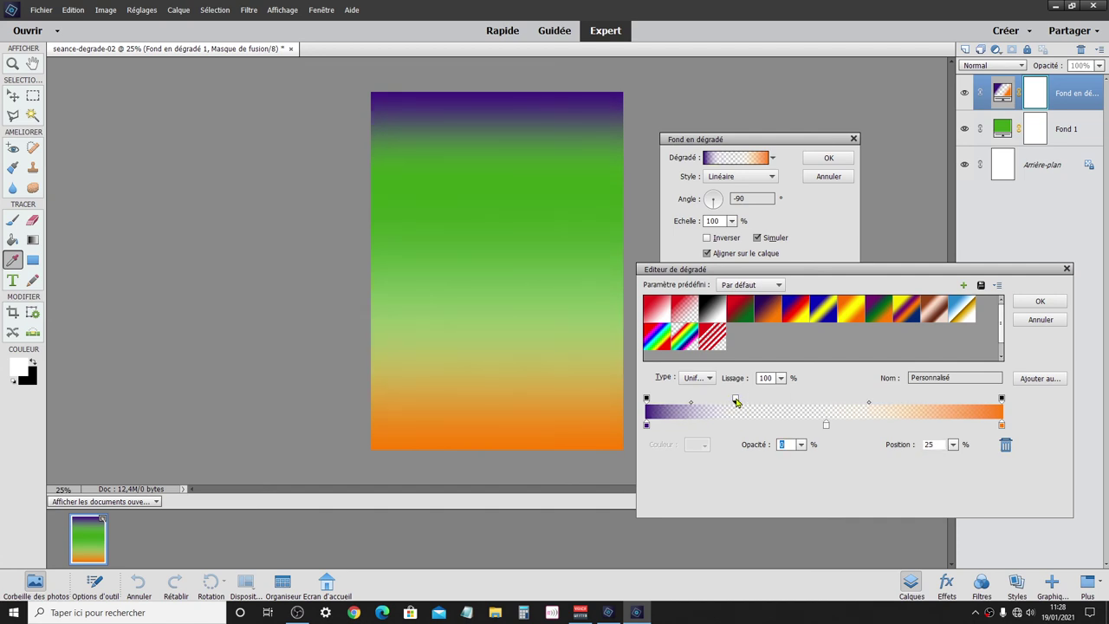
{"action": "left_click_drag", "start_coordinate": [736, 402], "coordinate": [691, 402]}
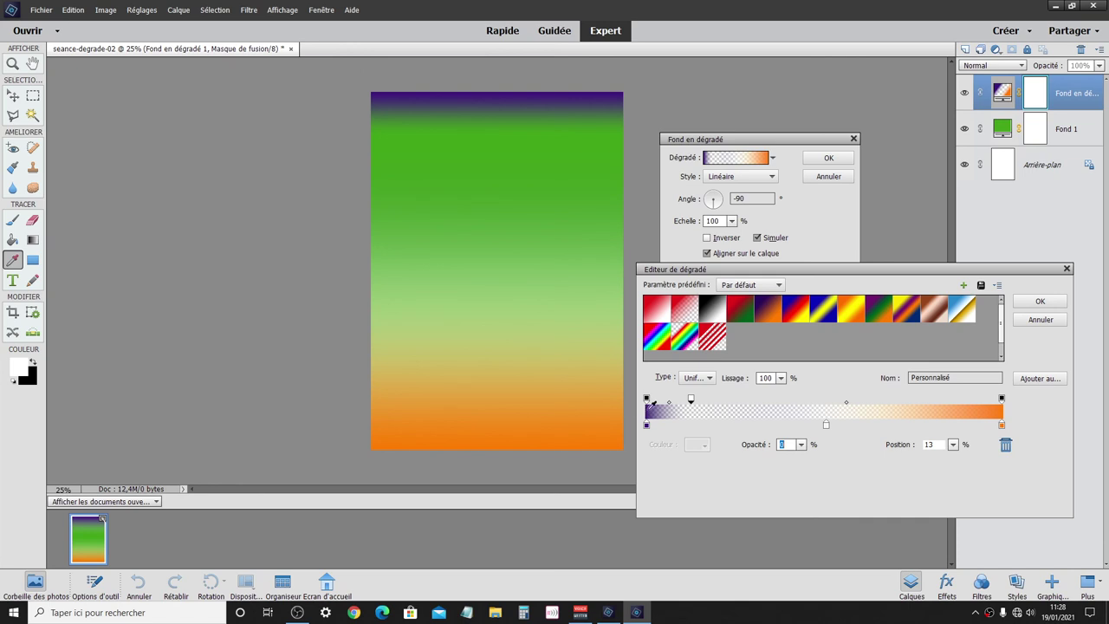
{"action": "left_click_drag", "start_coordinate": [691, 401], "coordinate": [742, 400]}
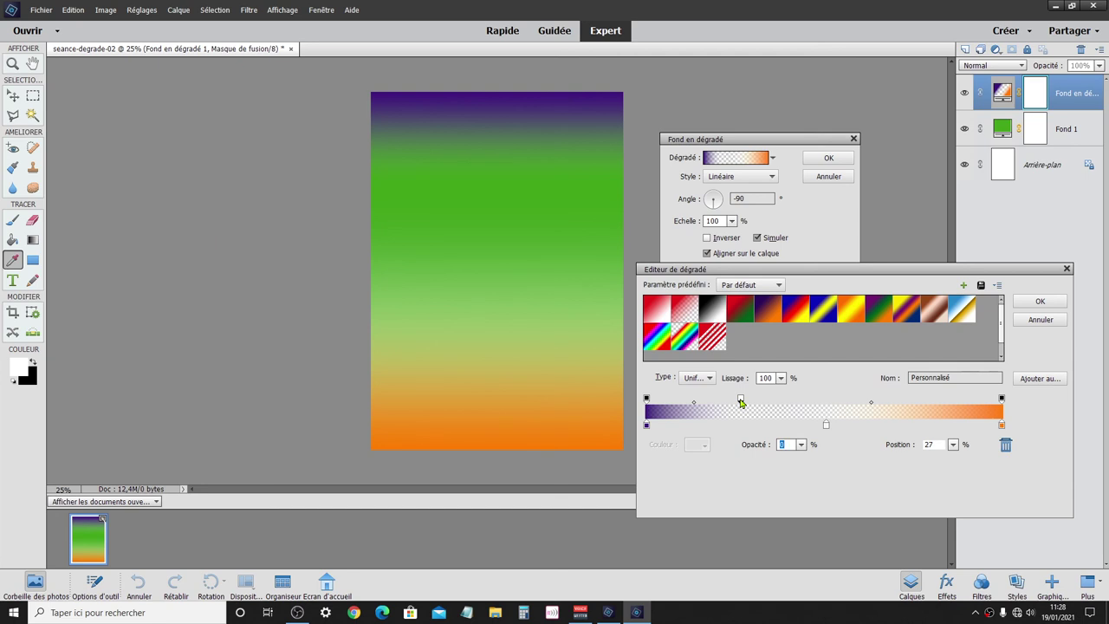
- Set the middle opacity stop to position 50% with 50% opacity
{"action": "left_click", "coordinate": [929, 445]}
{"action": "type", "text": "50"}
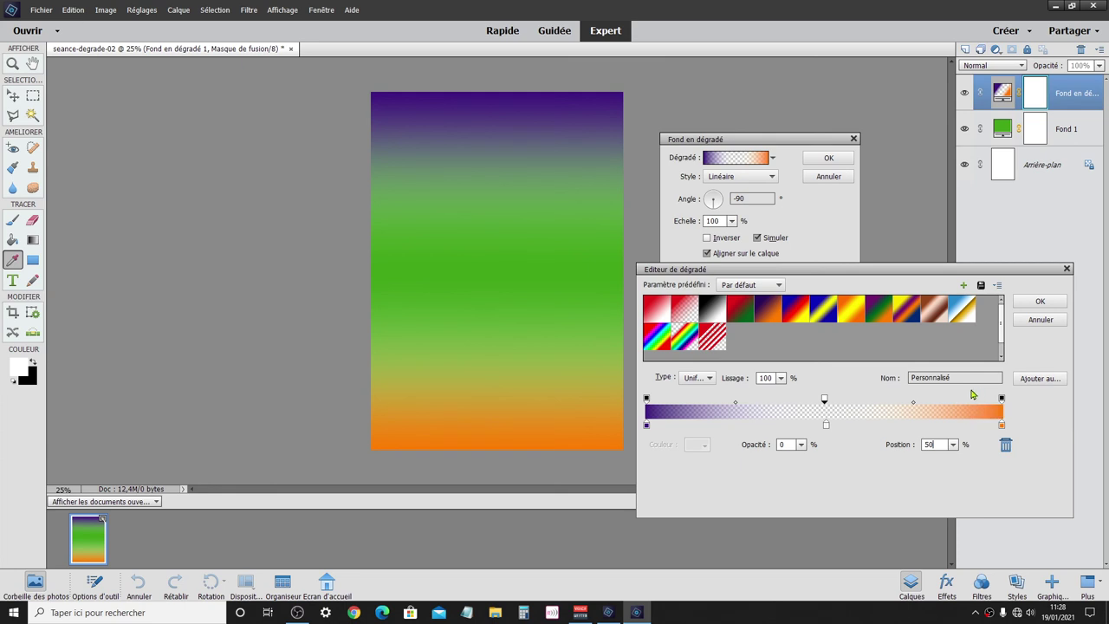
{"action": "left_click", "coordinate": [825, 401]}
{"action": "type", "text": "5"}
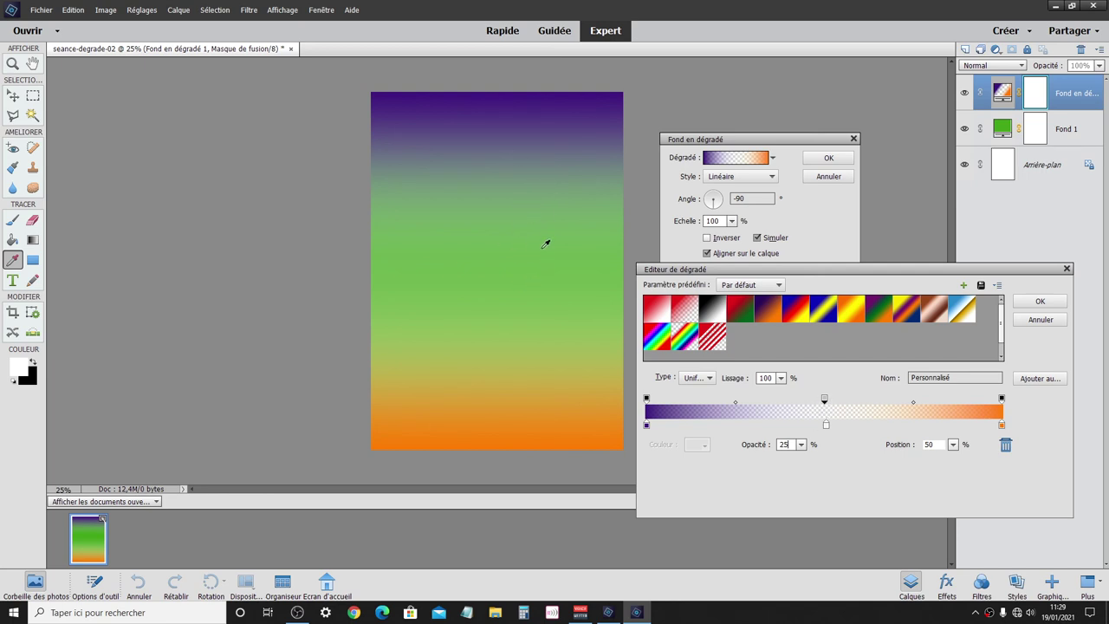
{"action": "key", "text": "BackSpace"}
{"action": "key", "text": "BackSpace"}
{"action": "type", "text": "50"}
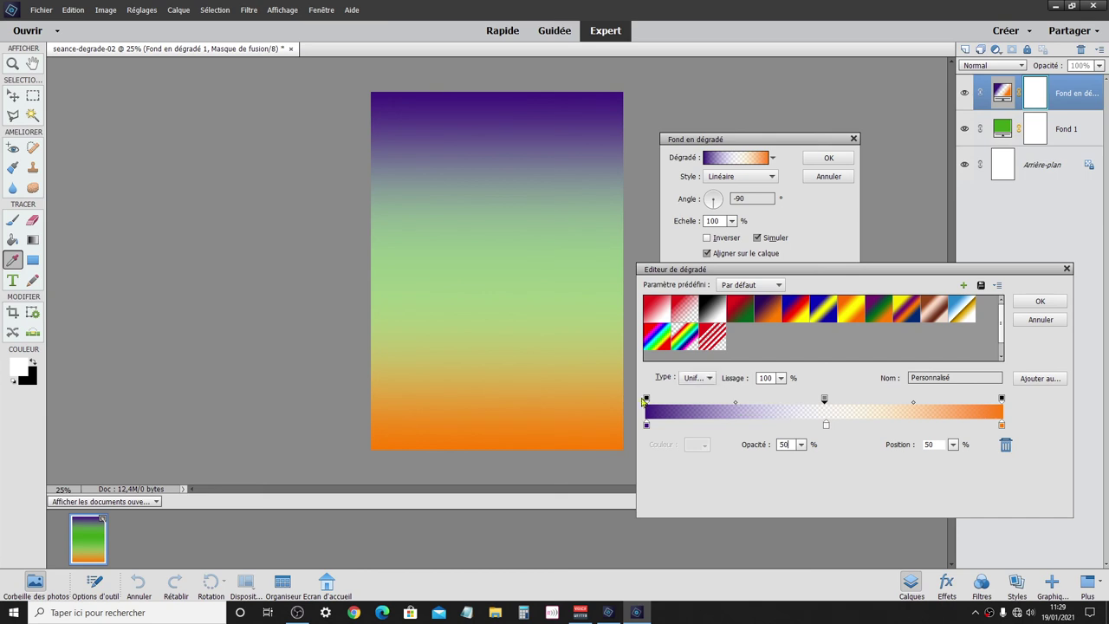
- Add and discard a trial 0% opacity stop at 65%, then move the left opacity midpoint to 15%
{"action": "left_click", "coordinate": [645, 398]}
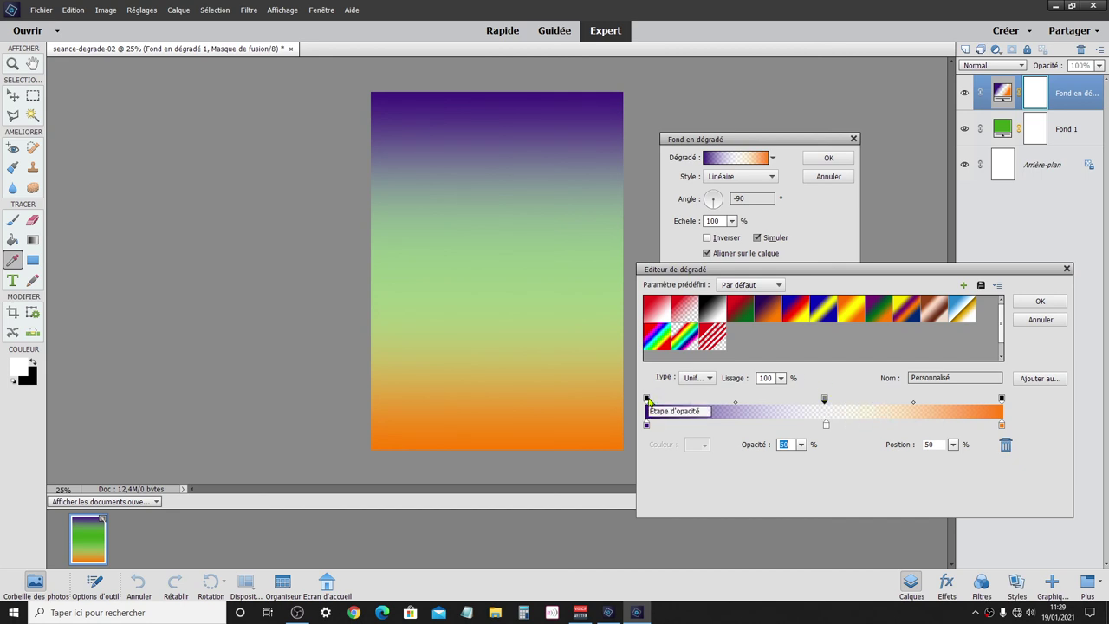
{"action": "left_click", "coordinate": [878, 399]}
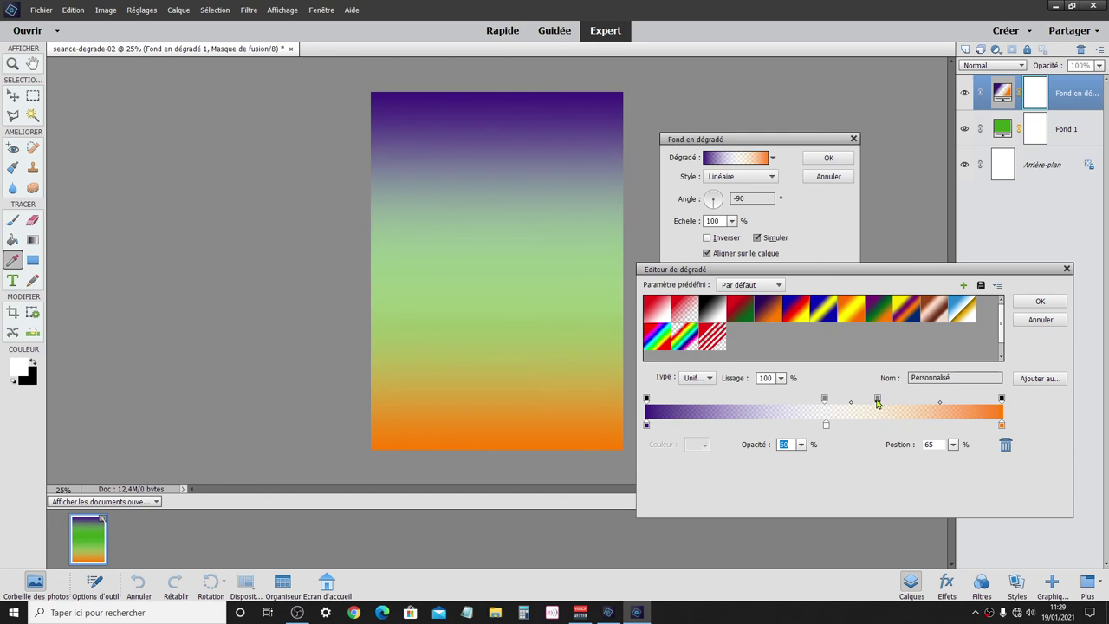
{"action": "type", "text": "0"}
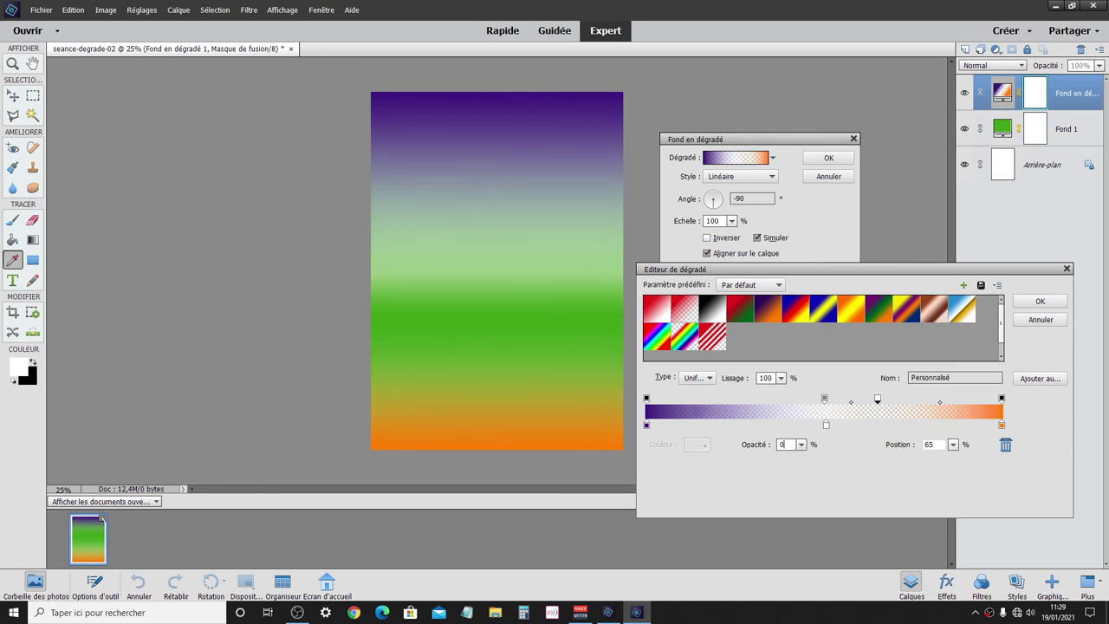
{"action": "left_click", "coordinate": [879, 401]}
{"action": "left_click_drag", "start_coordinate": [878, 402], "coordinate": [888, 460]}
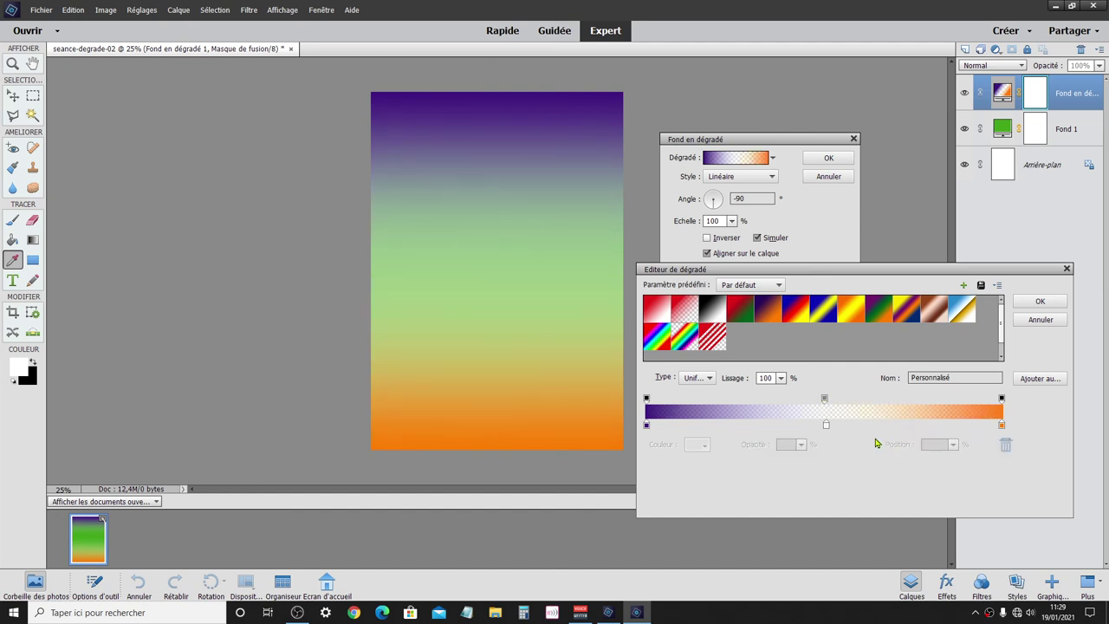
{"action": "left_click", "coordinate": [824, 400]}
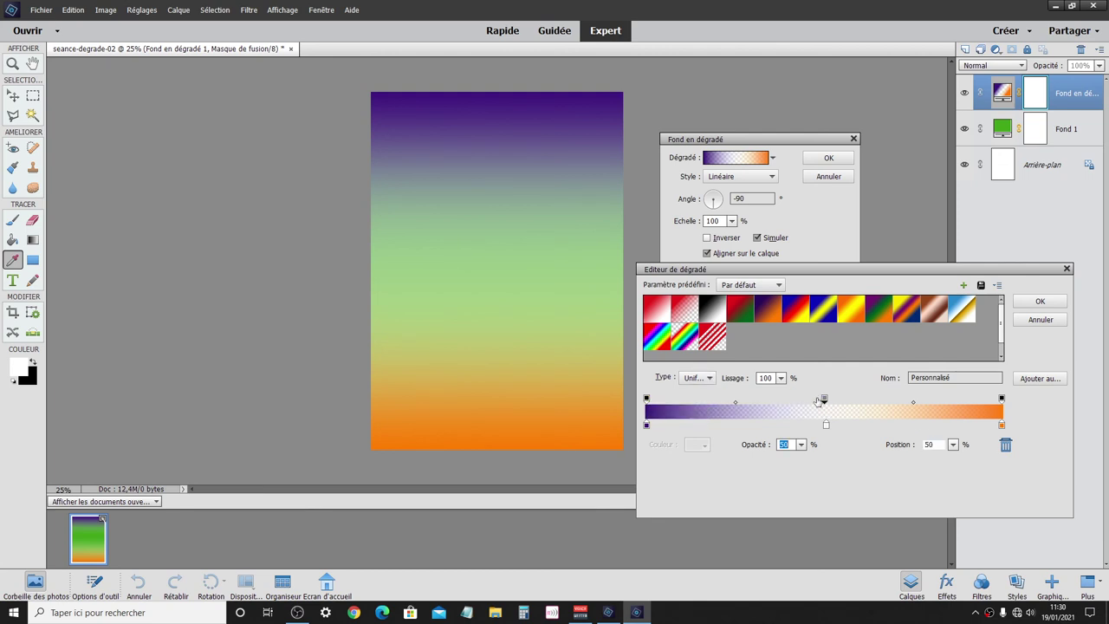
{"action": "left_click_drag", "start_coordinate": [735, 403], "coordinate": [676, 405]}
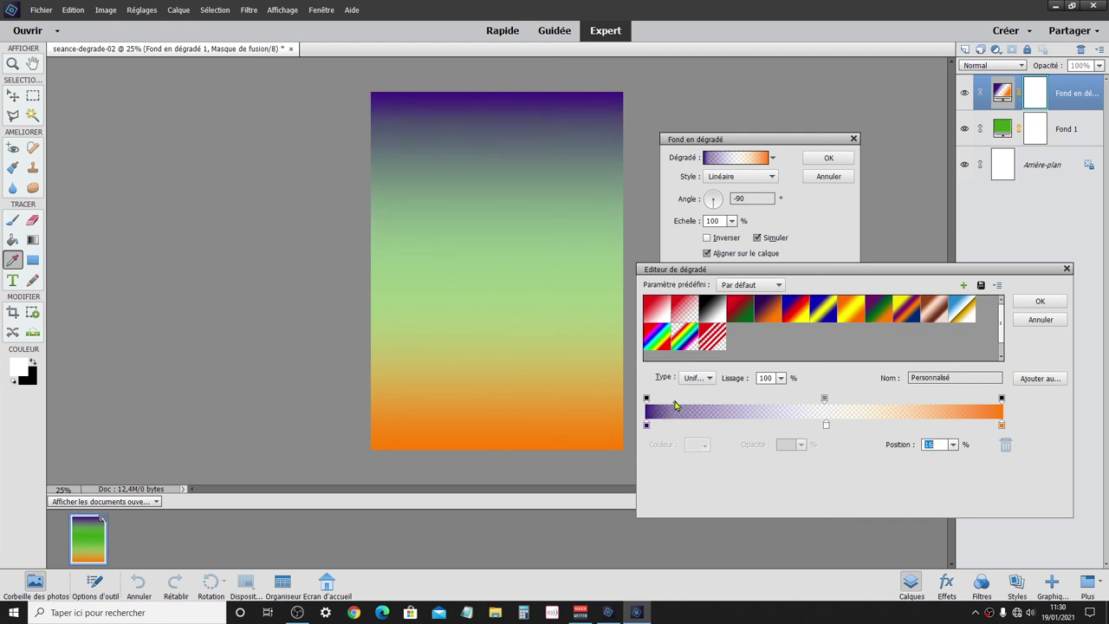